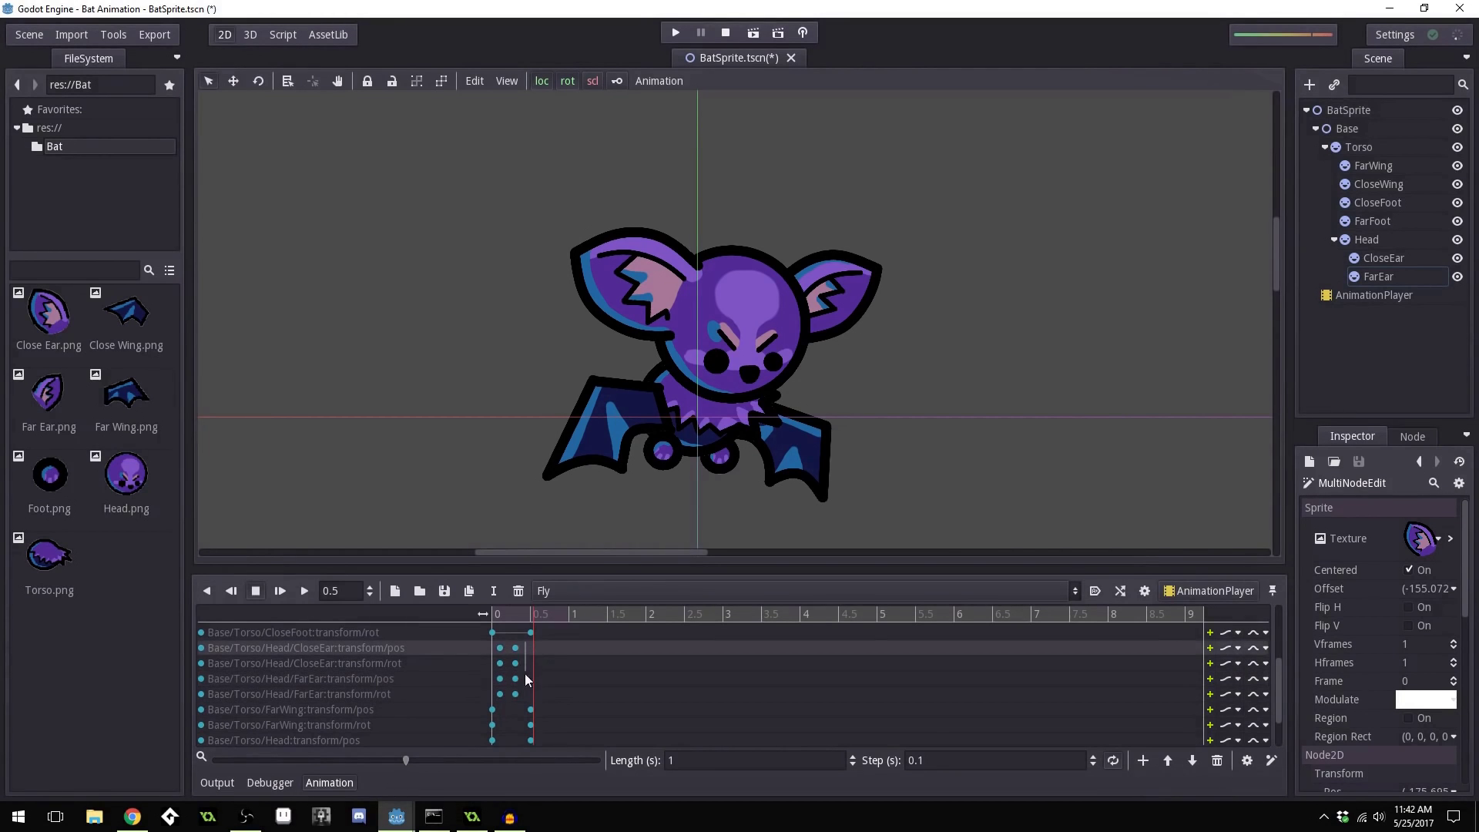
- Shift the four ear keyframes later in the Fly animation and play it to preview
mouse_move(525, 680)
mouse_down()
mouse_move(515, 705)
mouse_move(526, 692)
mouse_up()
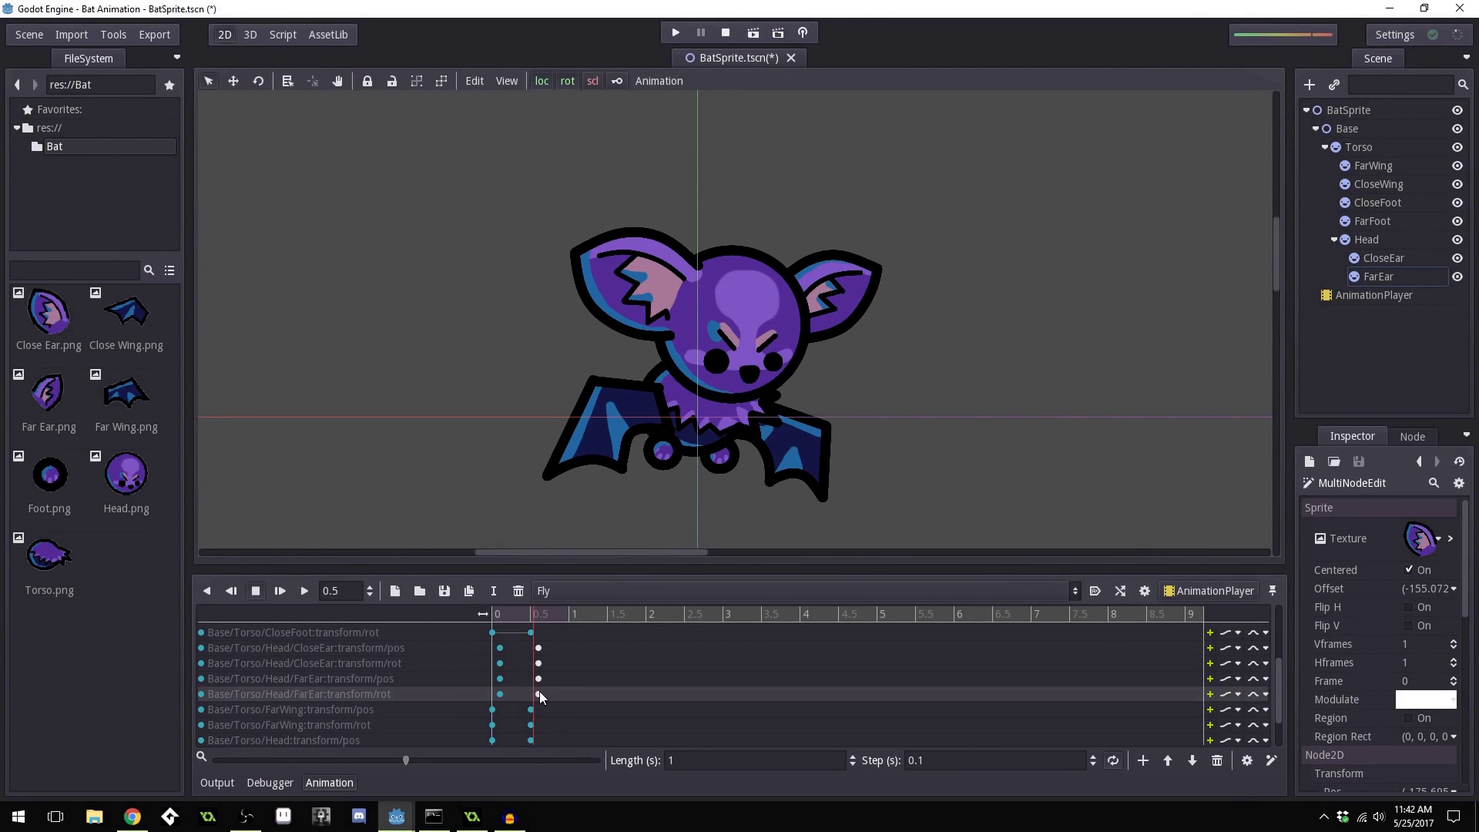
click(597, 677)
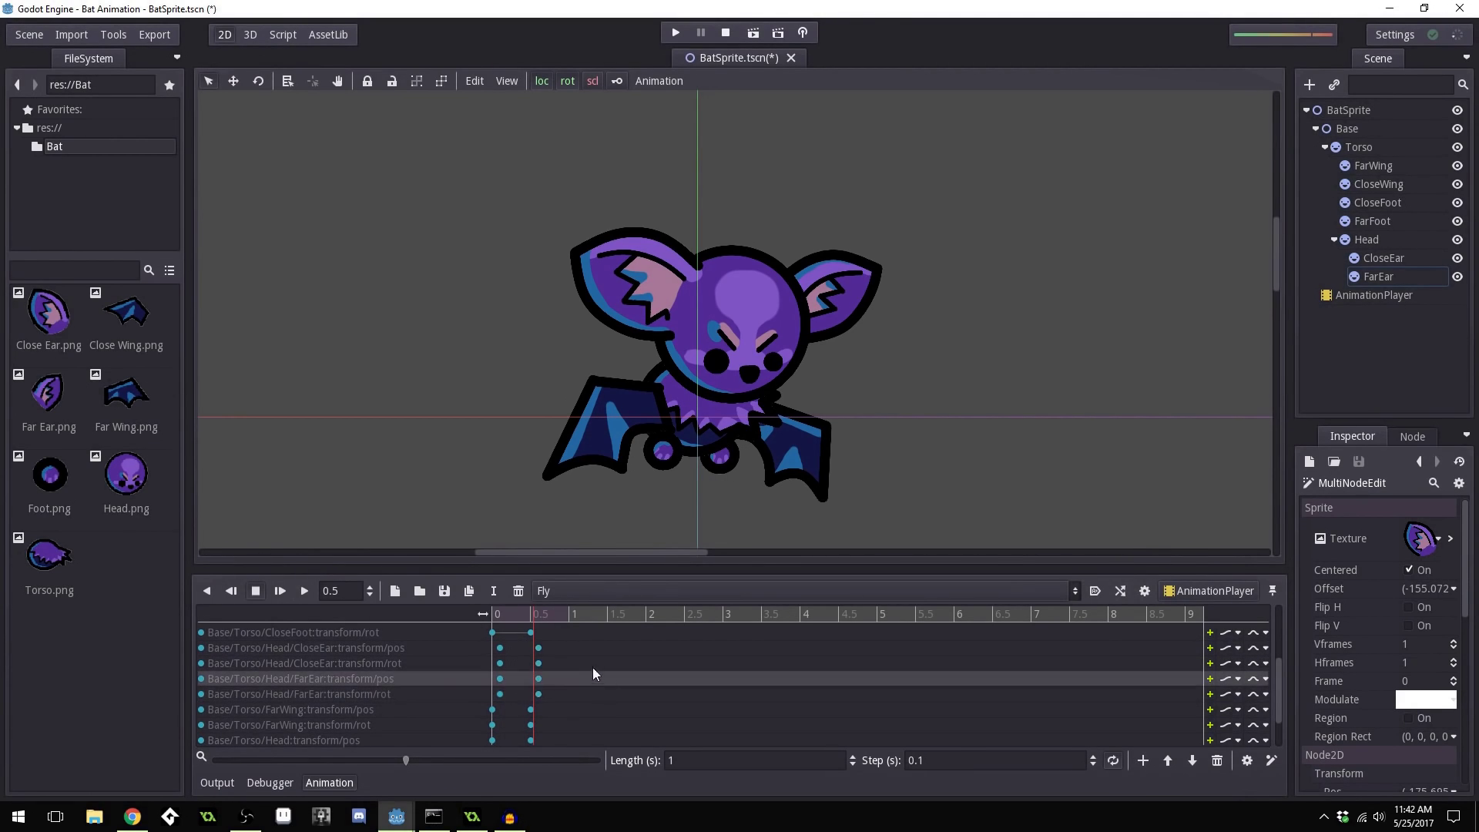
click(303, 596)
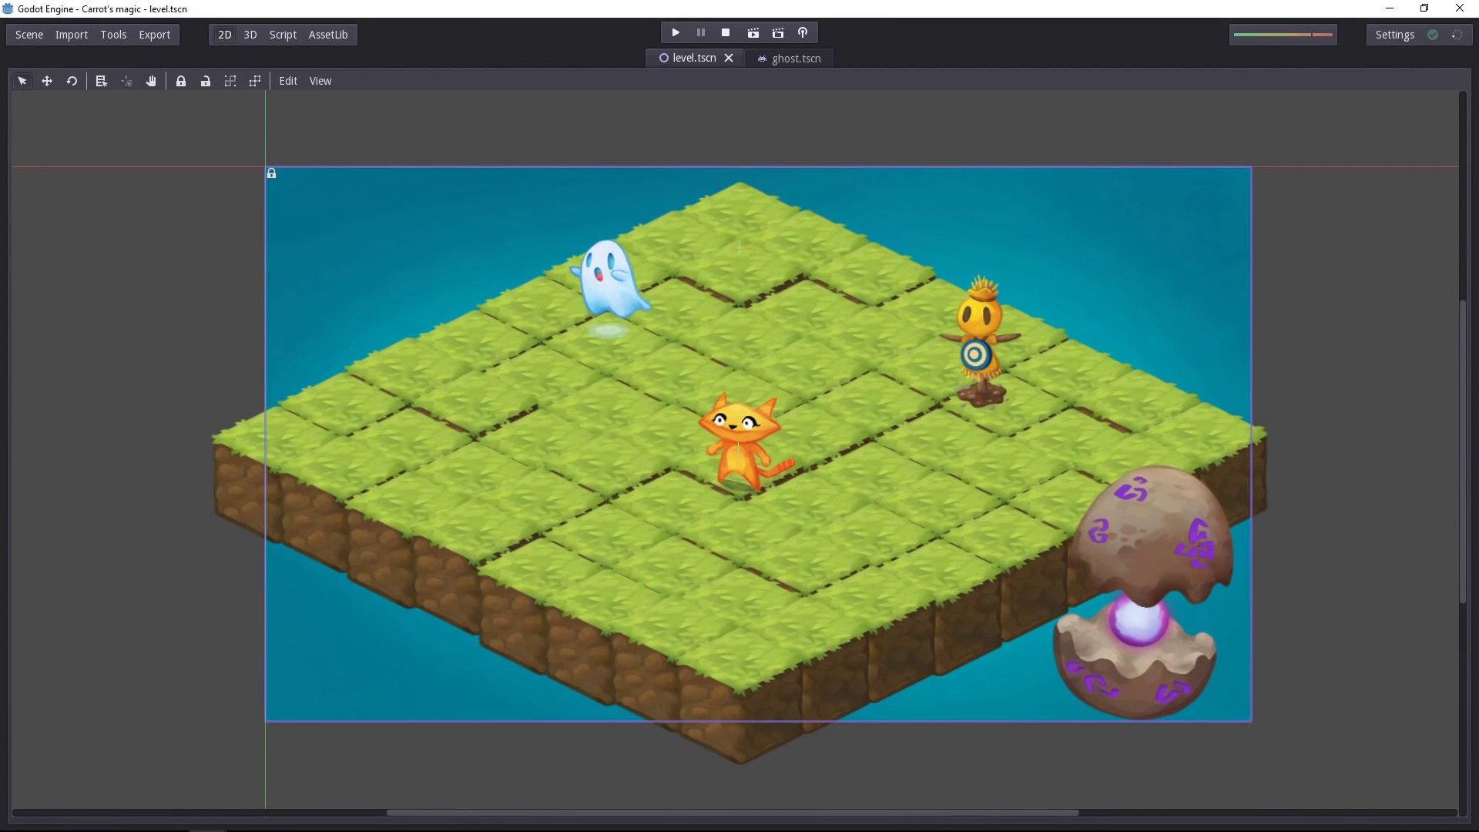
- Run the game with F5 and walk the cat around the scarecrow
key(F5)
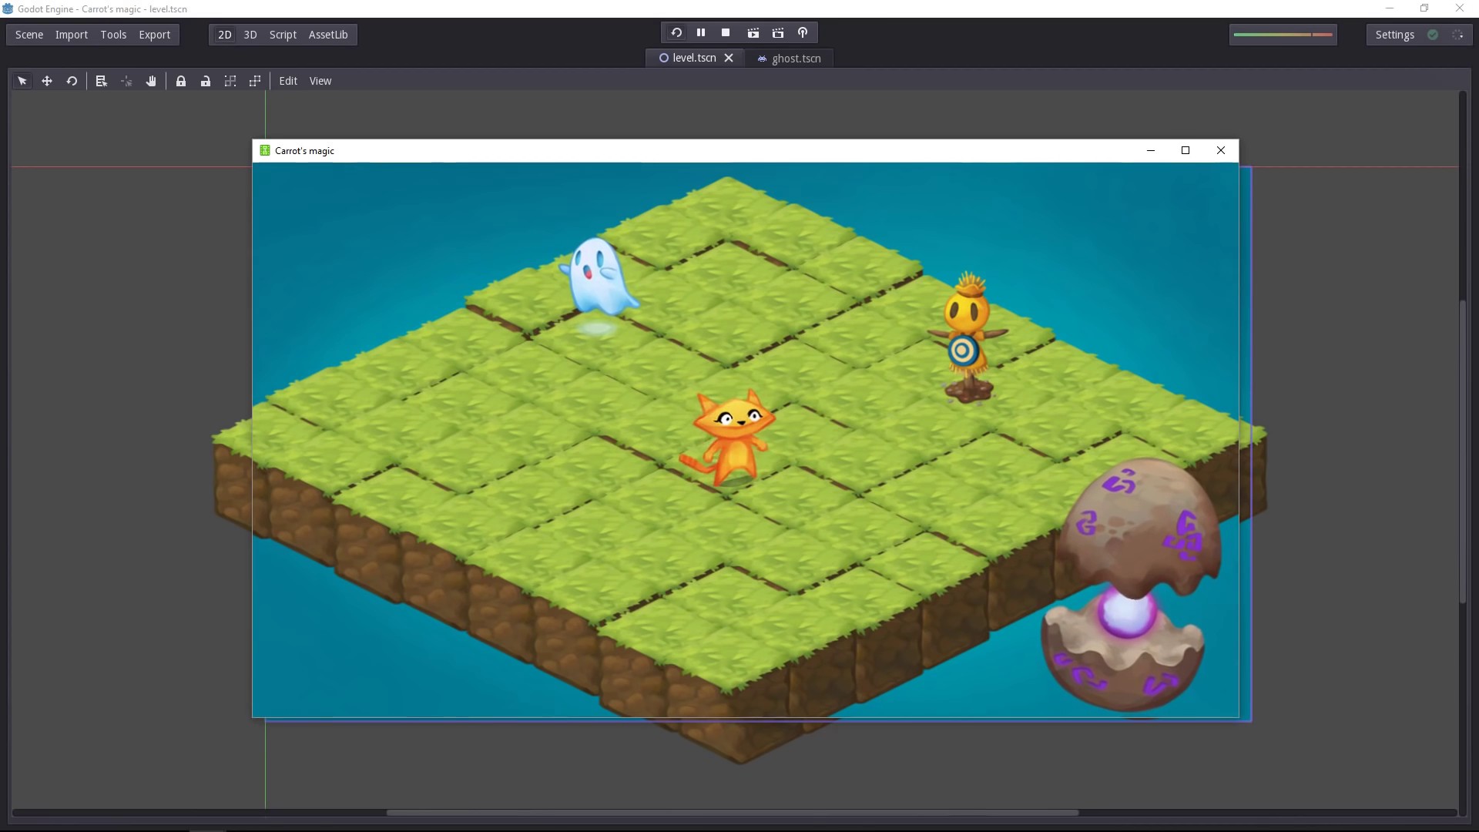
key(Right)
key(Up)
key(Left)
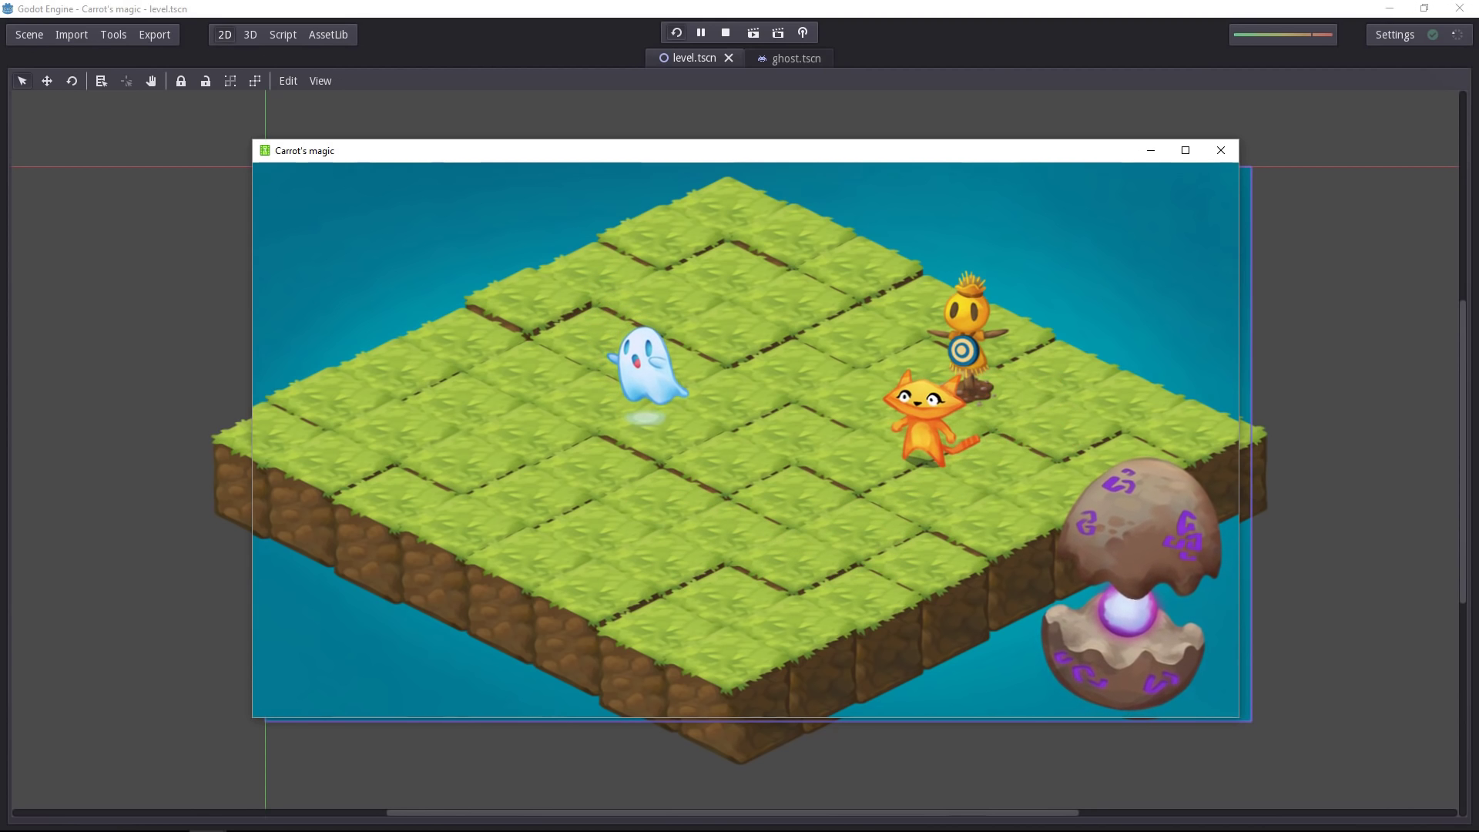
key(Down)
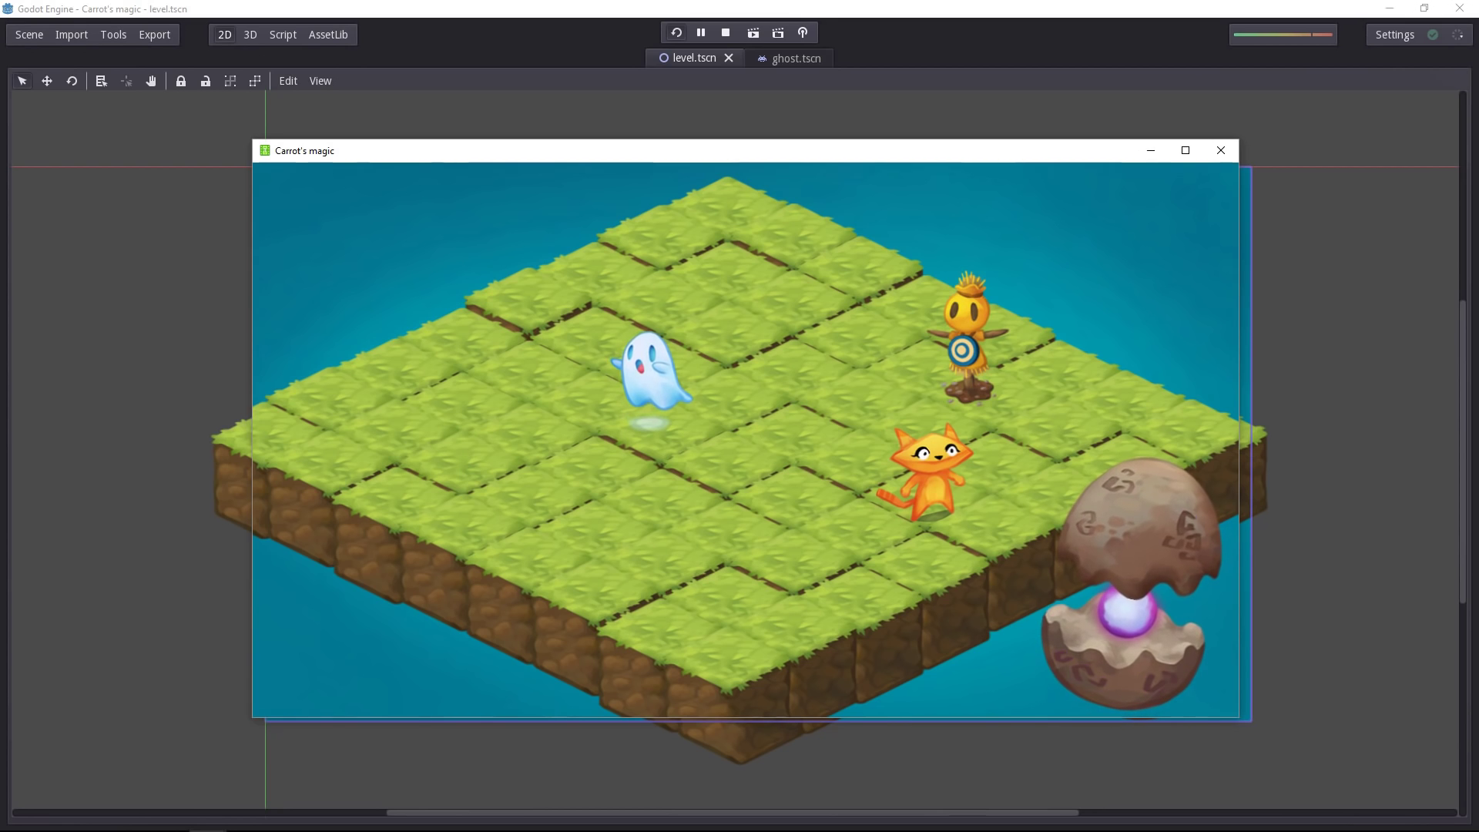
key(Up)
key(Left)
key(Right)
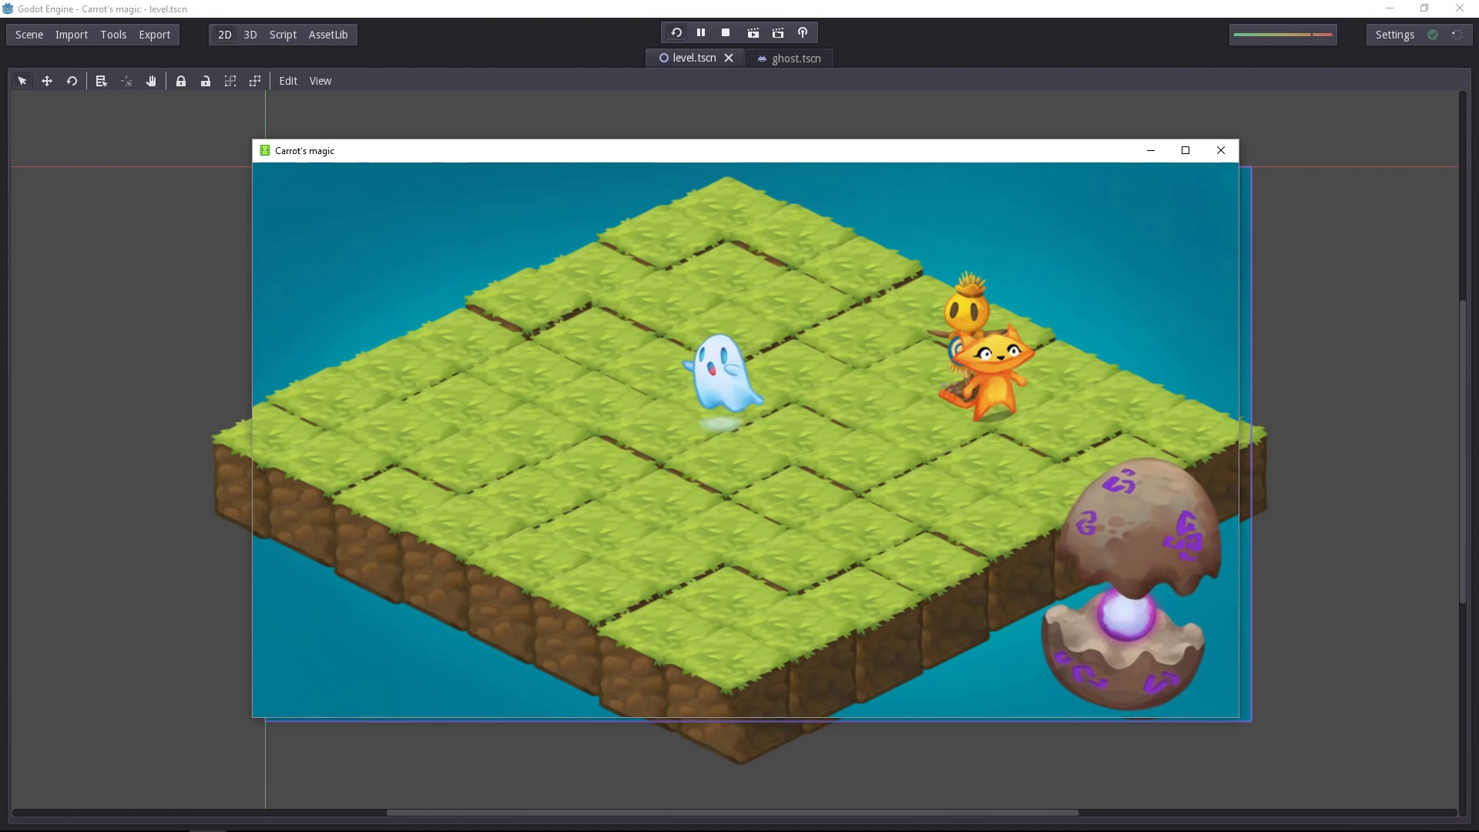
- Cast magic orbs at the ghost, moving into its row until one hits
key(space)
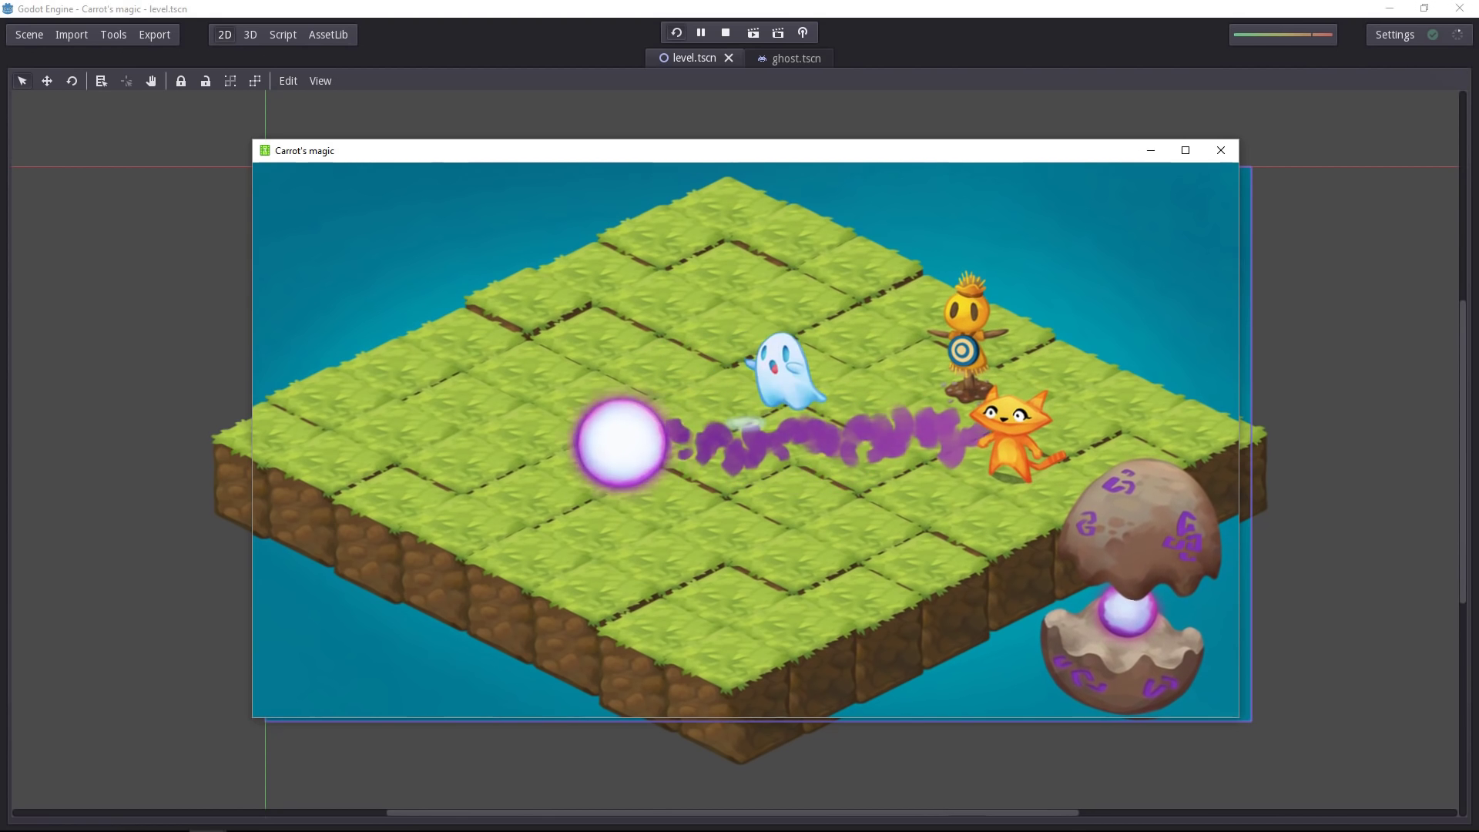
key(Down)
key(Left)
key(Up)
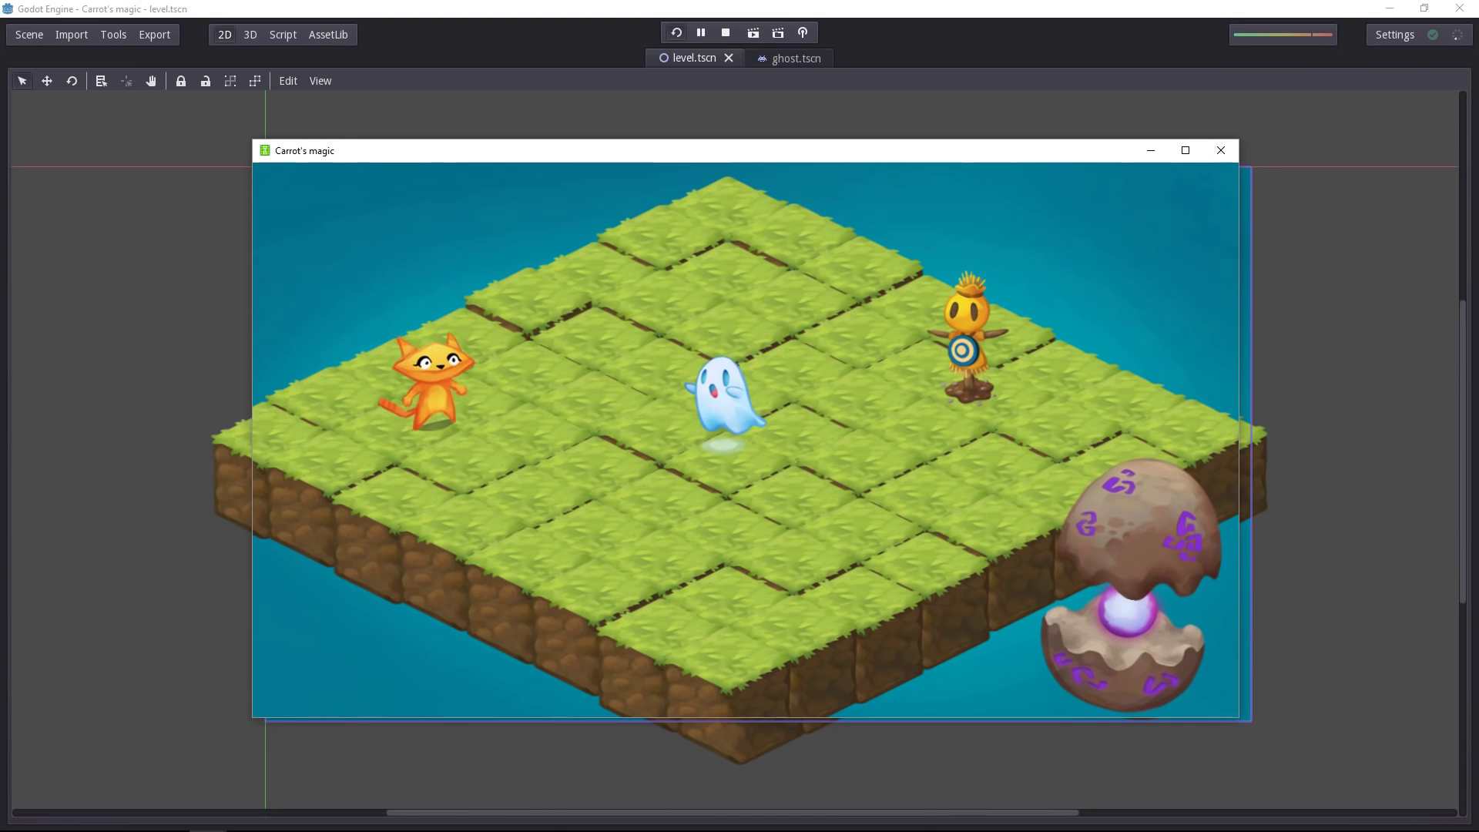
key(space)
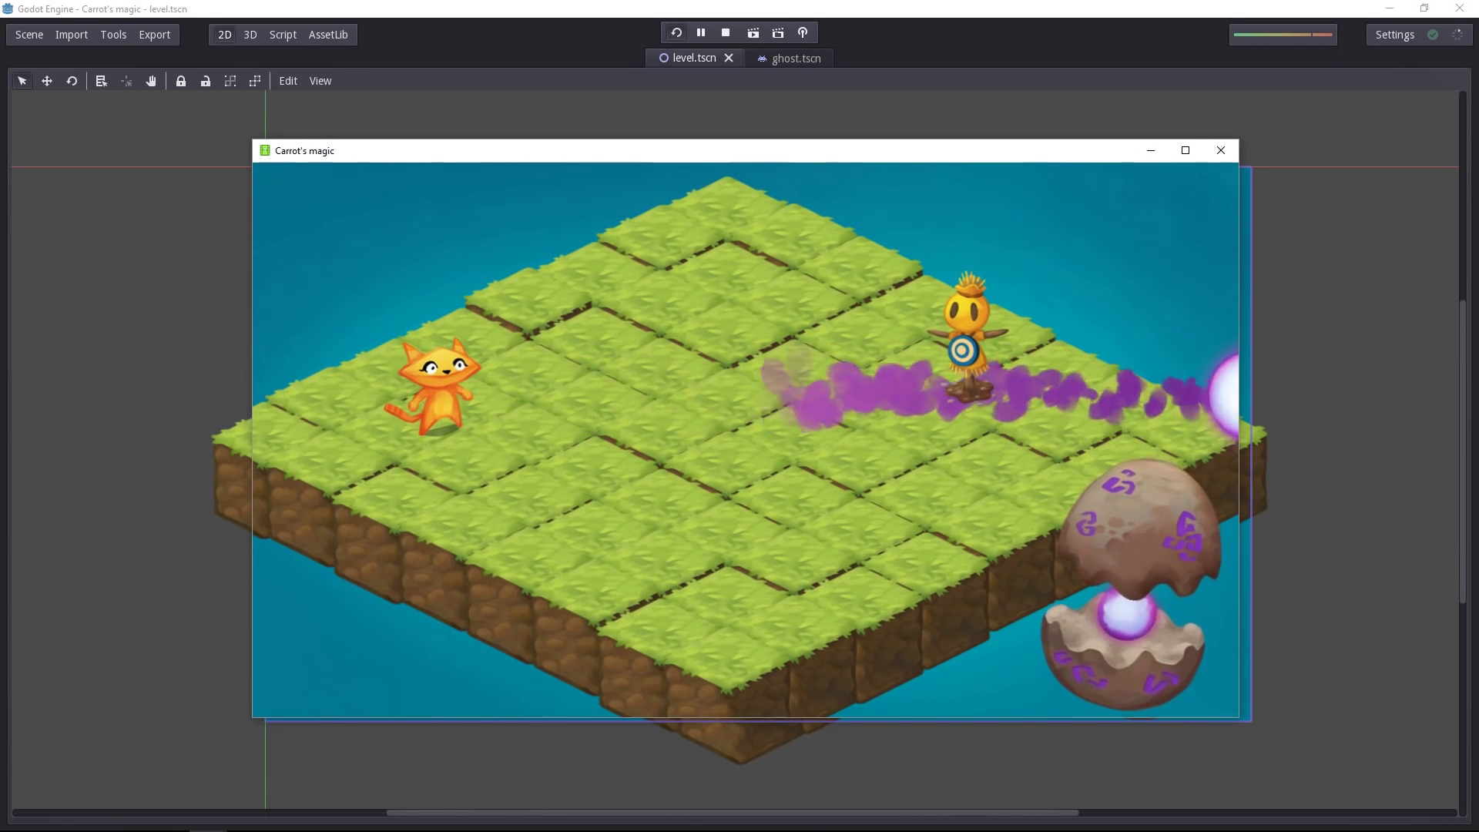
key(Right)
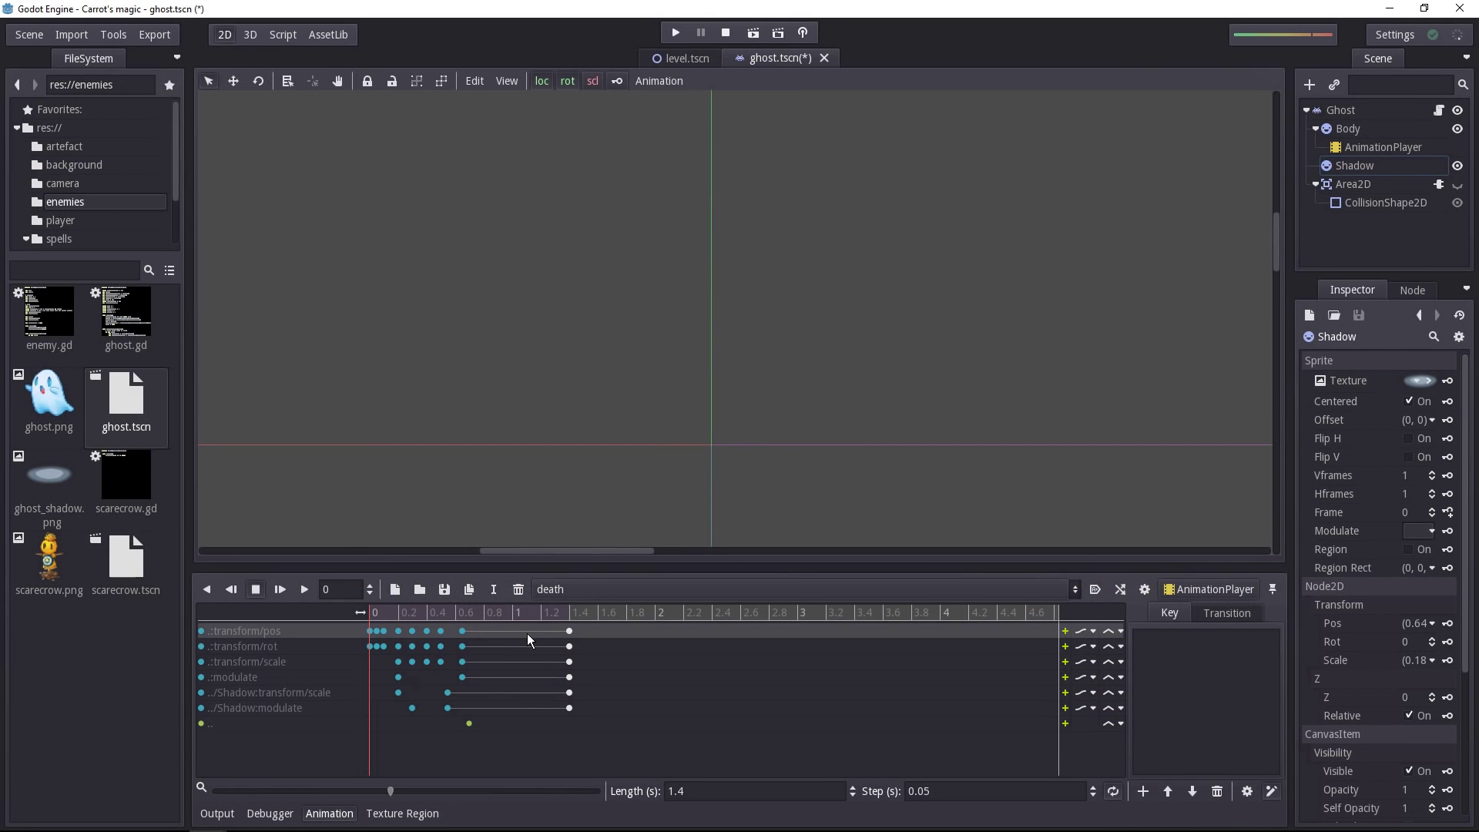
- Play the ghost's death animation and select its queue_free call key at 0.7 s
key(shift+d)
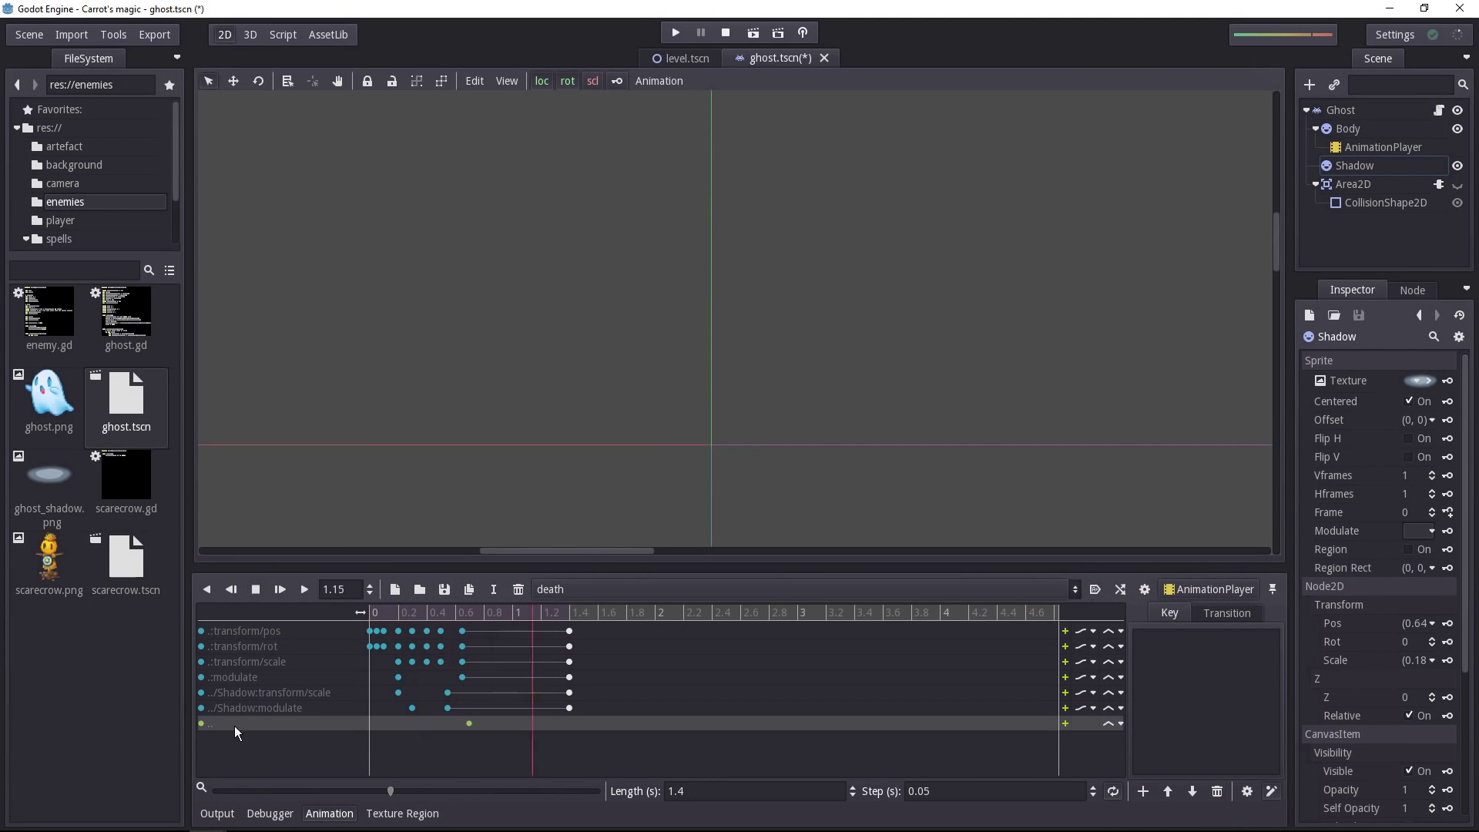
drag(508, 742, 477, 717)
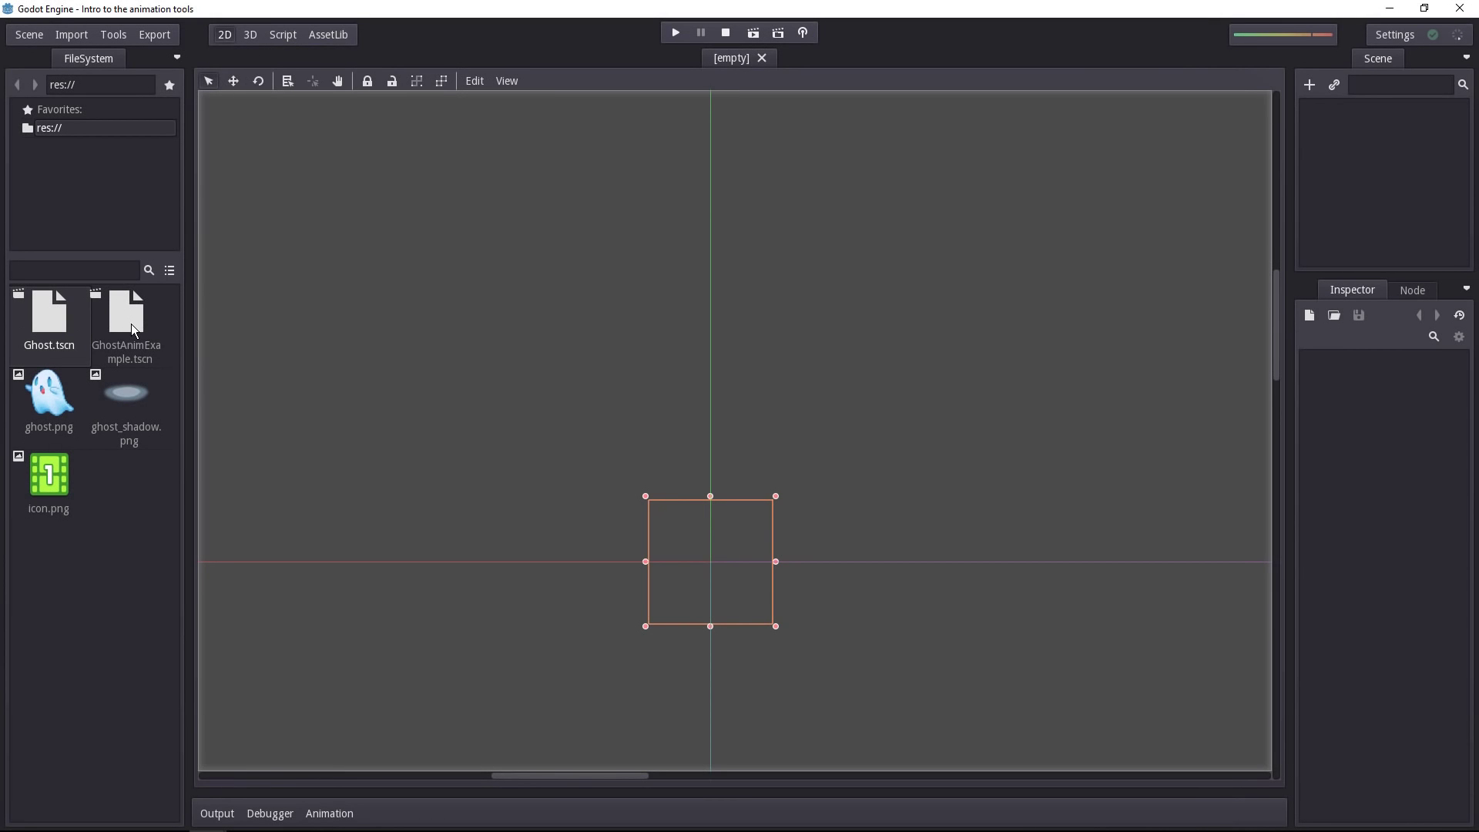
- Open GhostAnimExample.tscn and play the example ghost's death animation
double_click(132, 325)
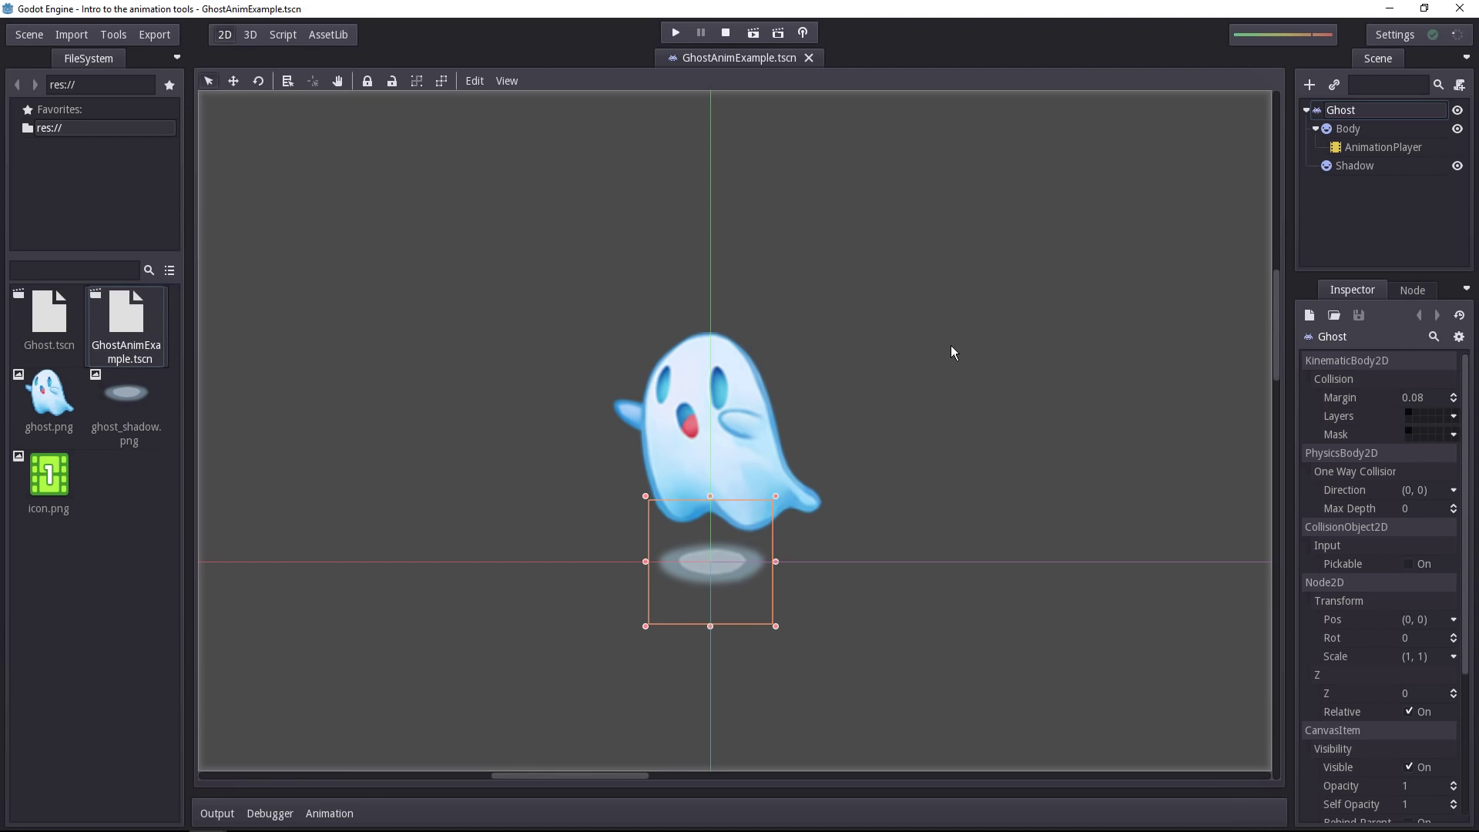
click(1385, 151)
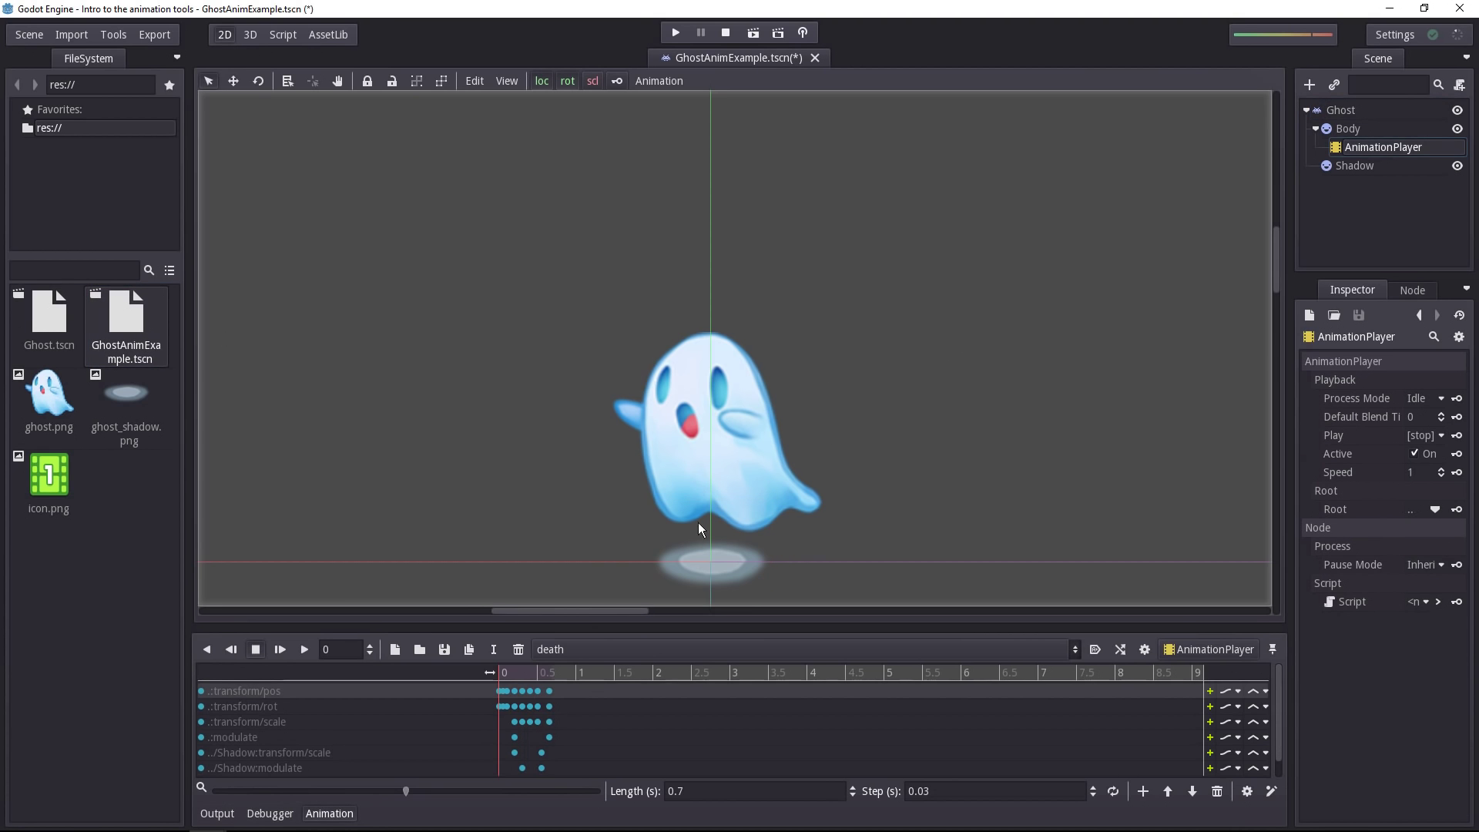
key(shift+d)
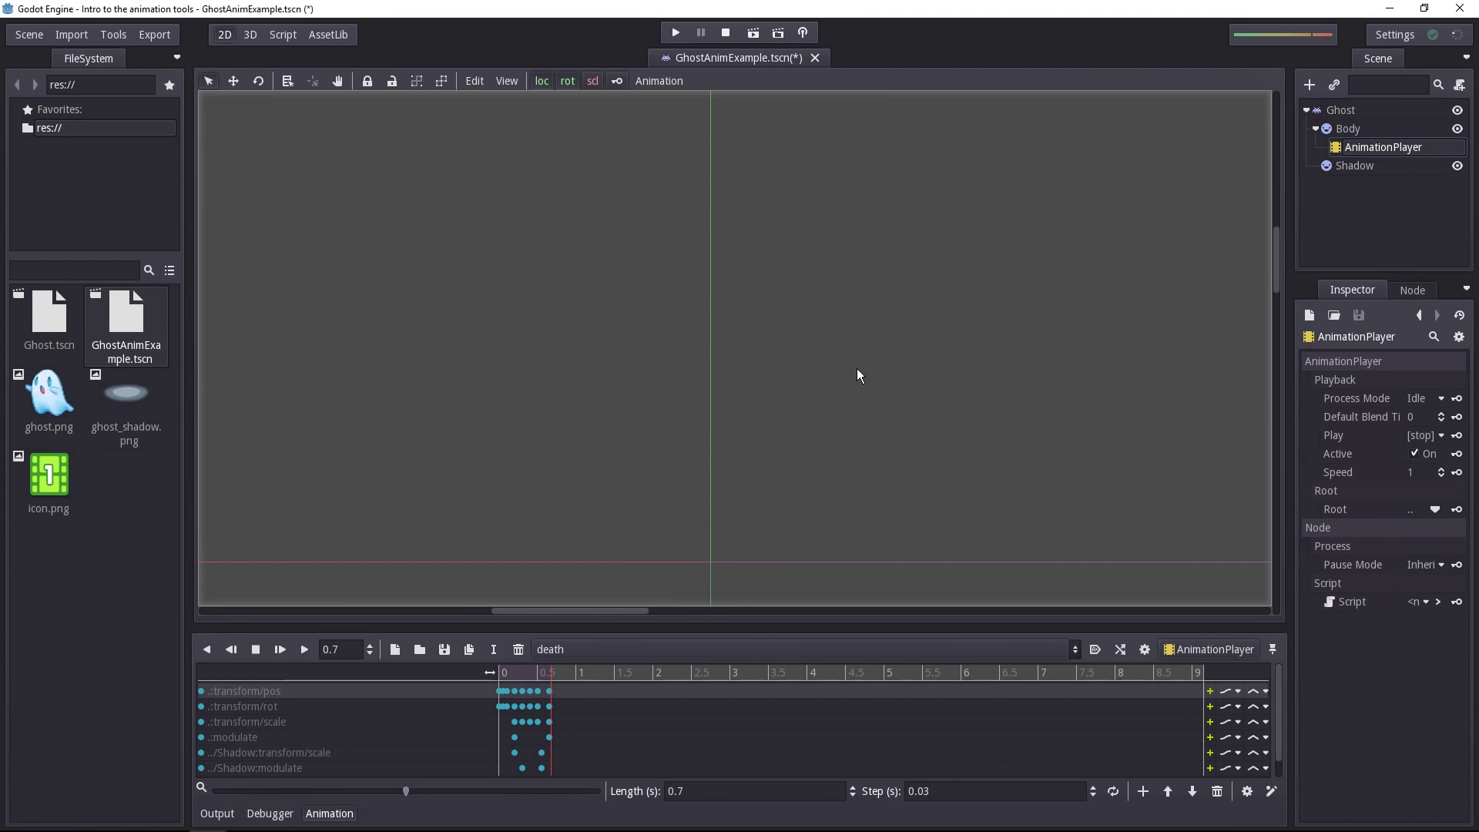
- Open Ghost.tscn, close the GhostAnimExample tab, and toggle the Animation panel off and on
double_click(43, 310)
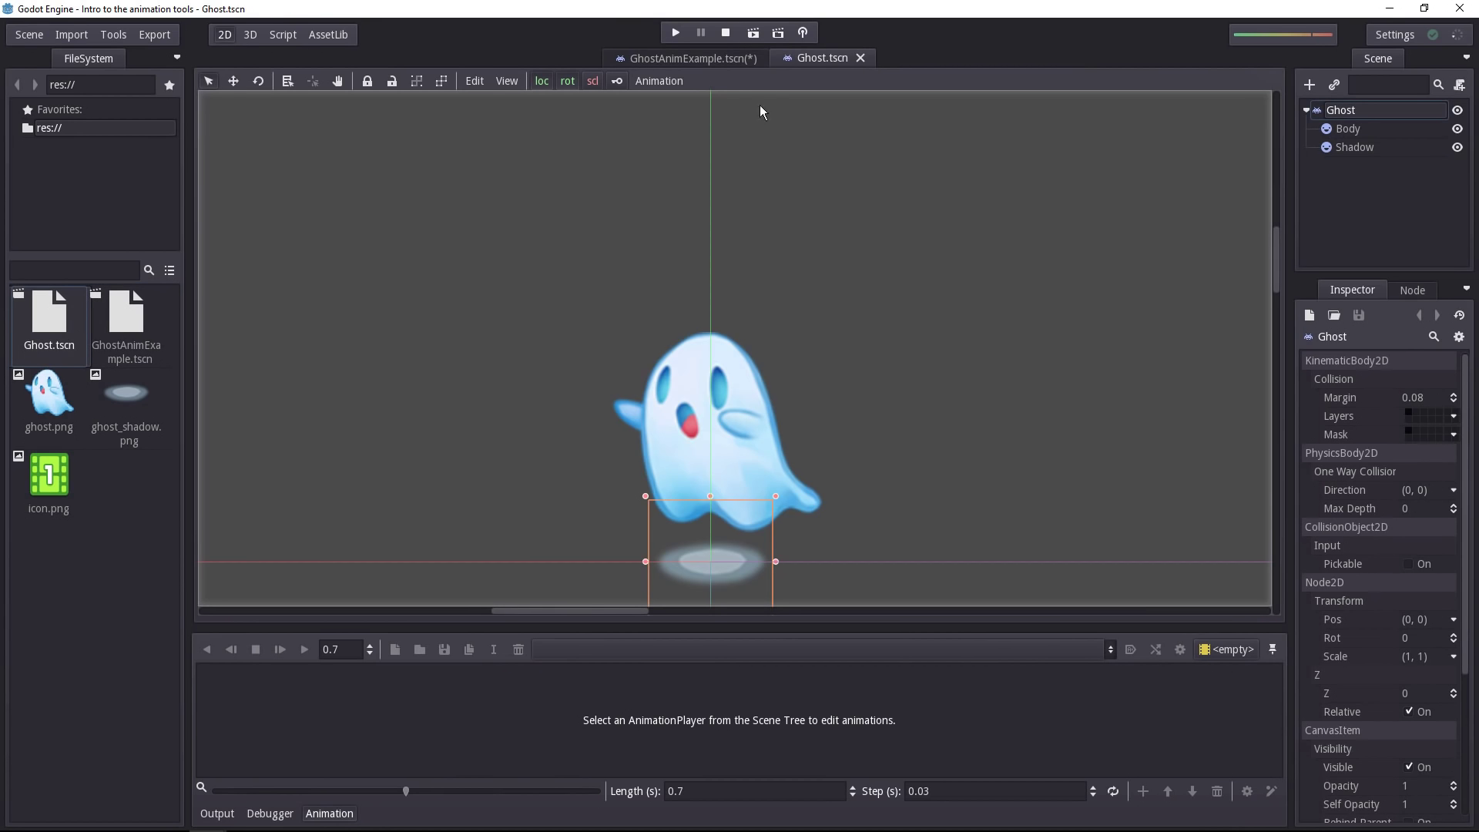
click(757, 59)
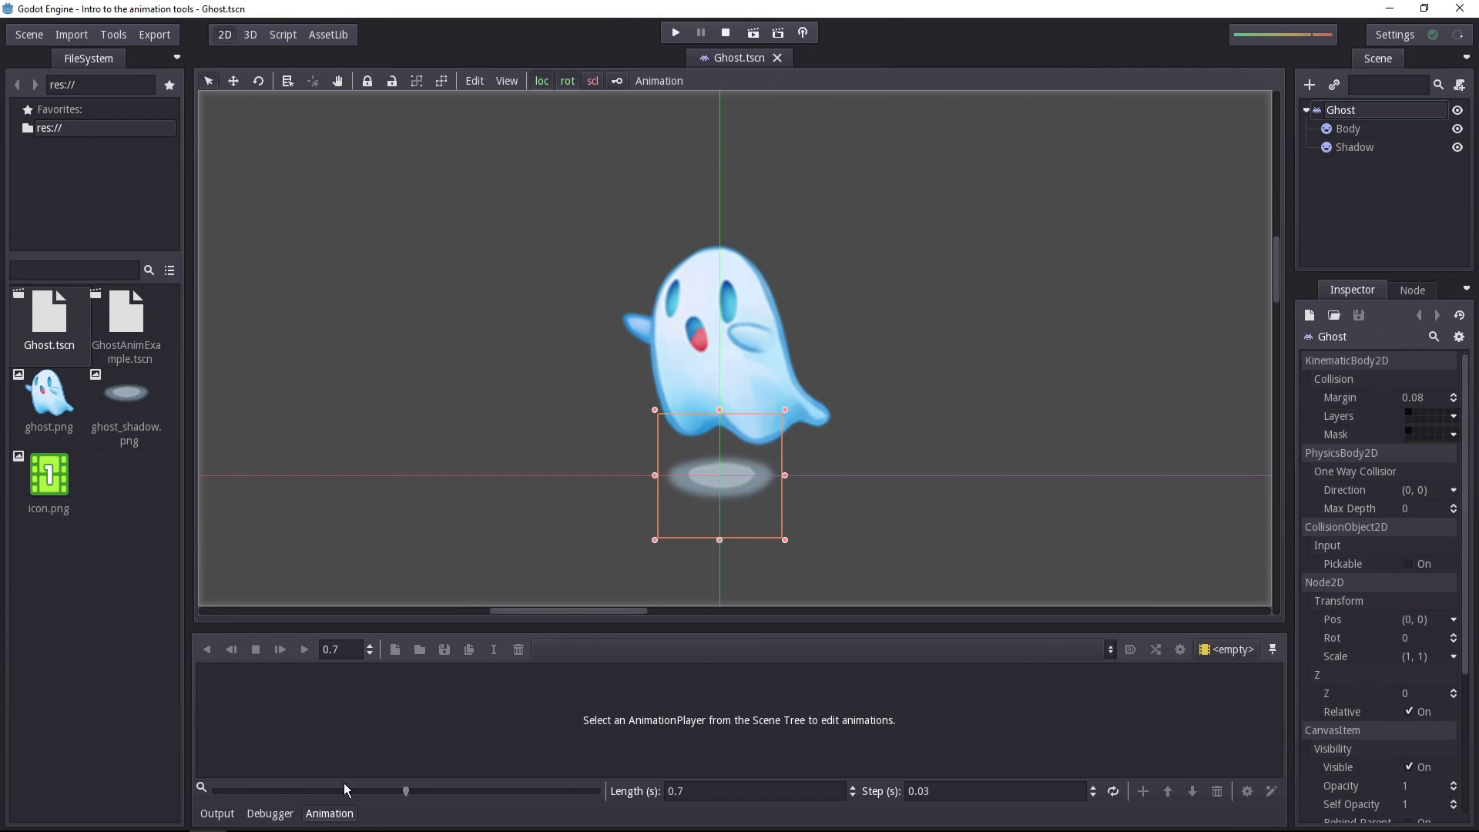
click(332, 822)
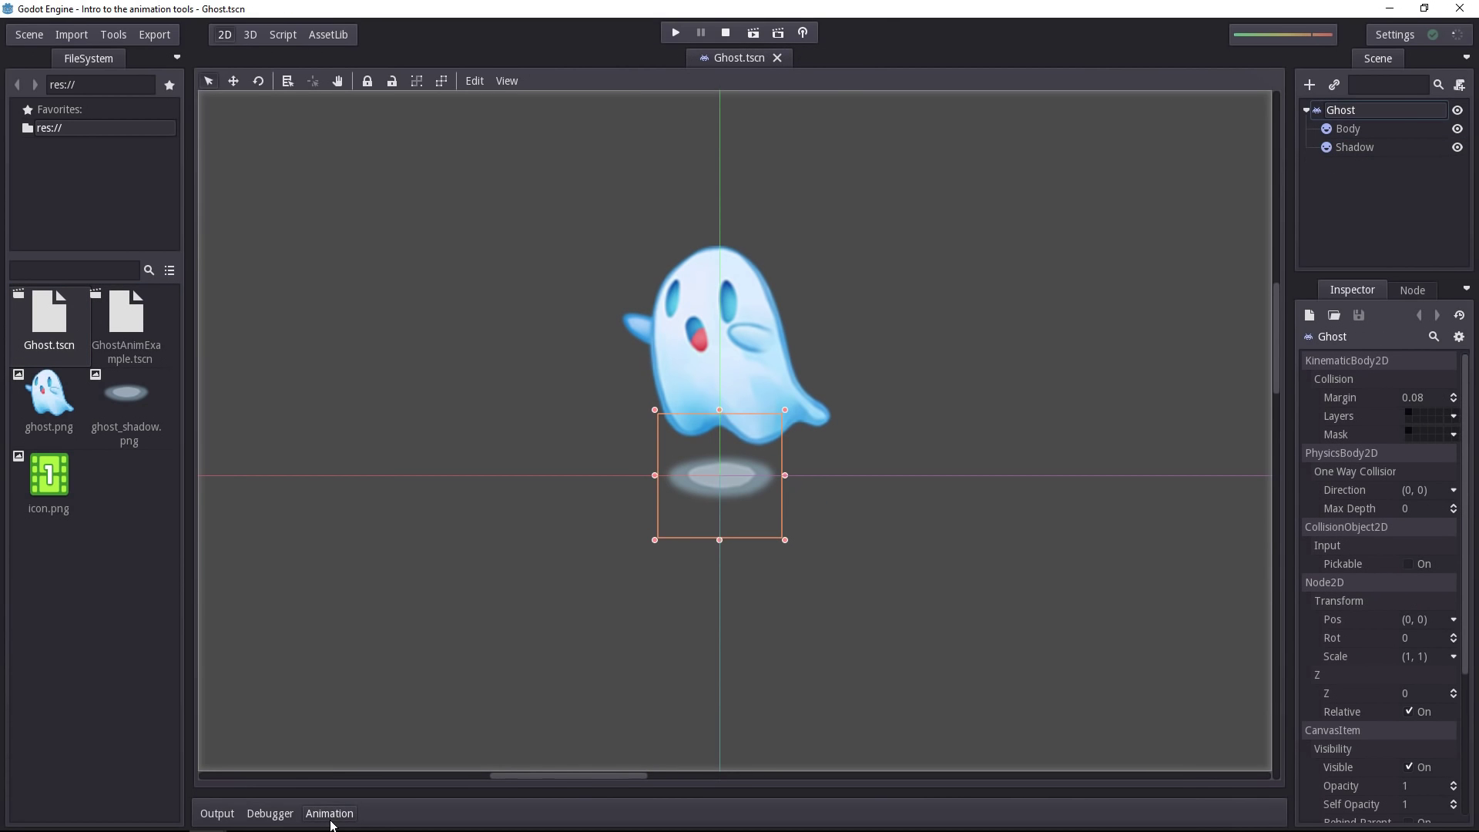
click(330, 814)
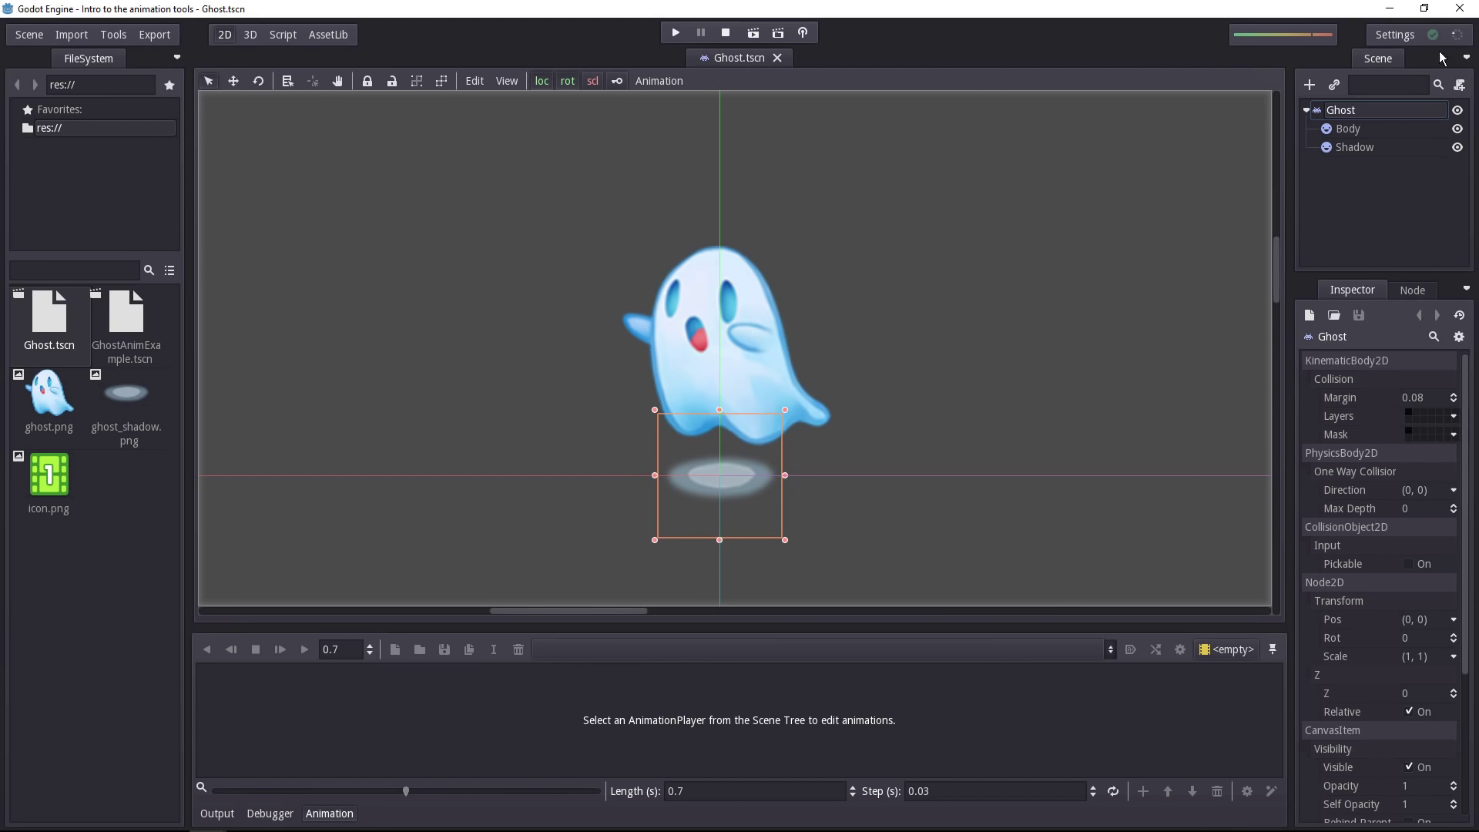
- Add an AnimationPlayer node under Ghost and select it
click(1341, 110)
key(ctrl+a)
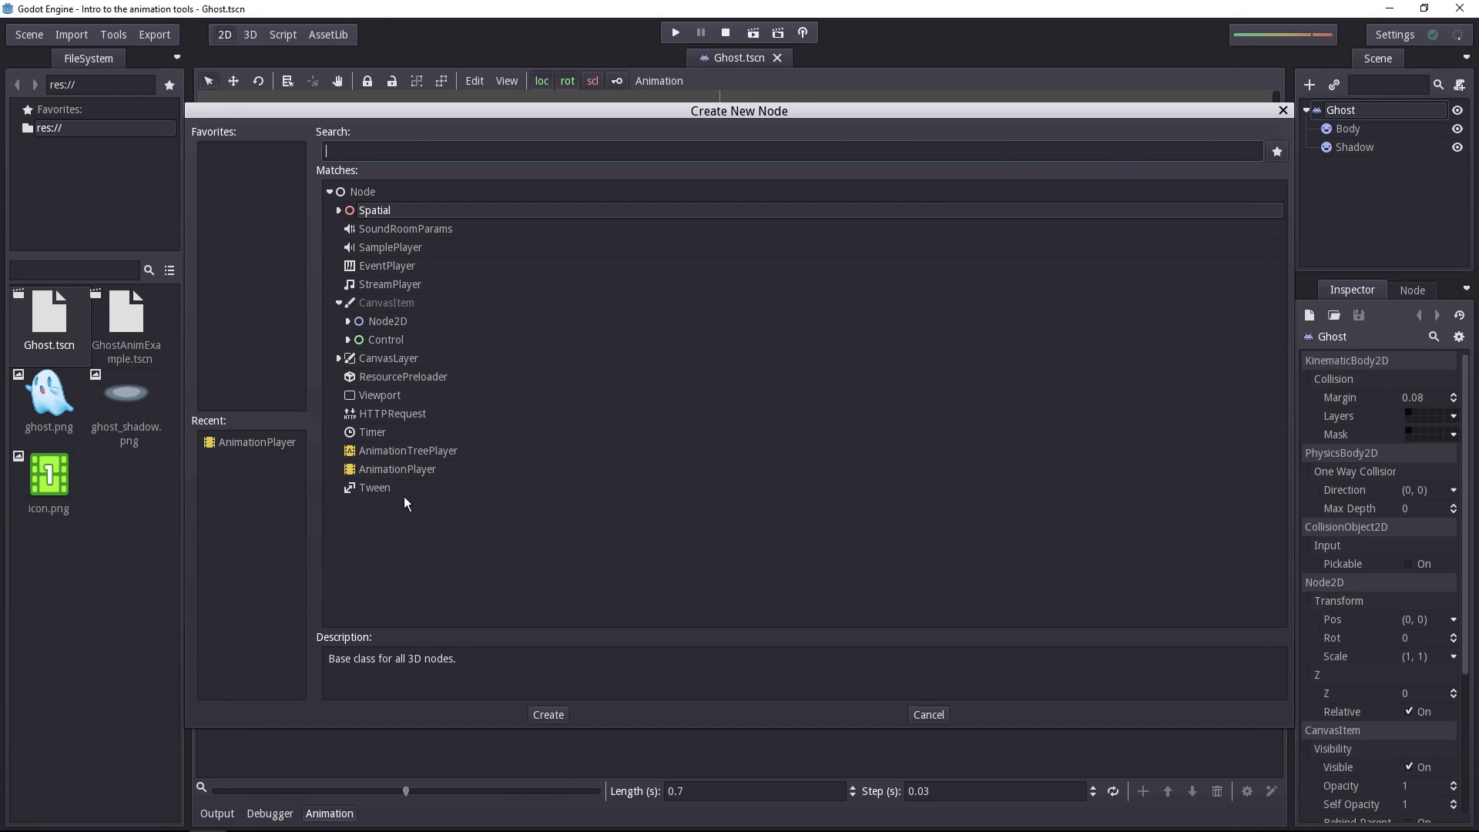
click(420, 470)
key(Return)
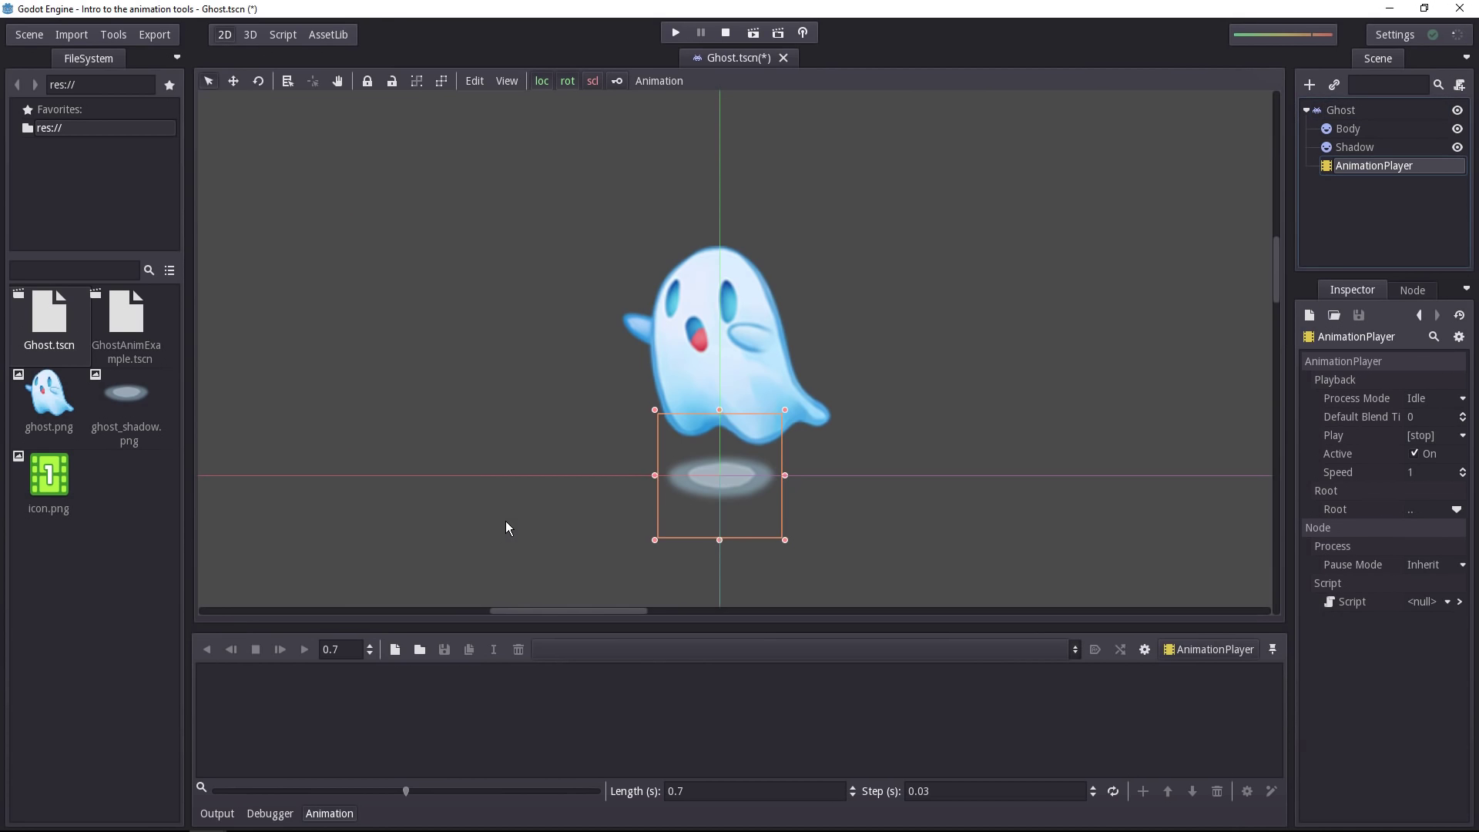
click(1349, 167)
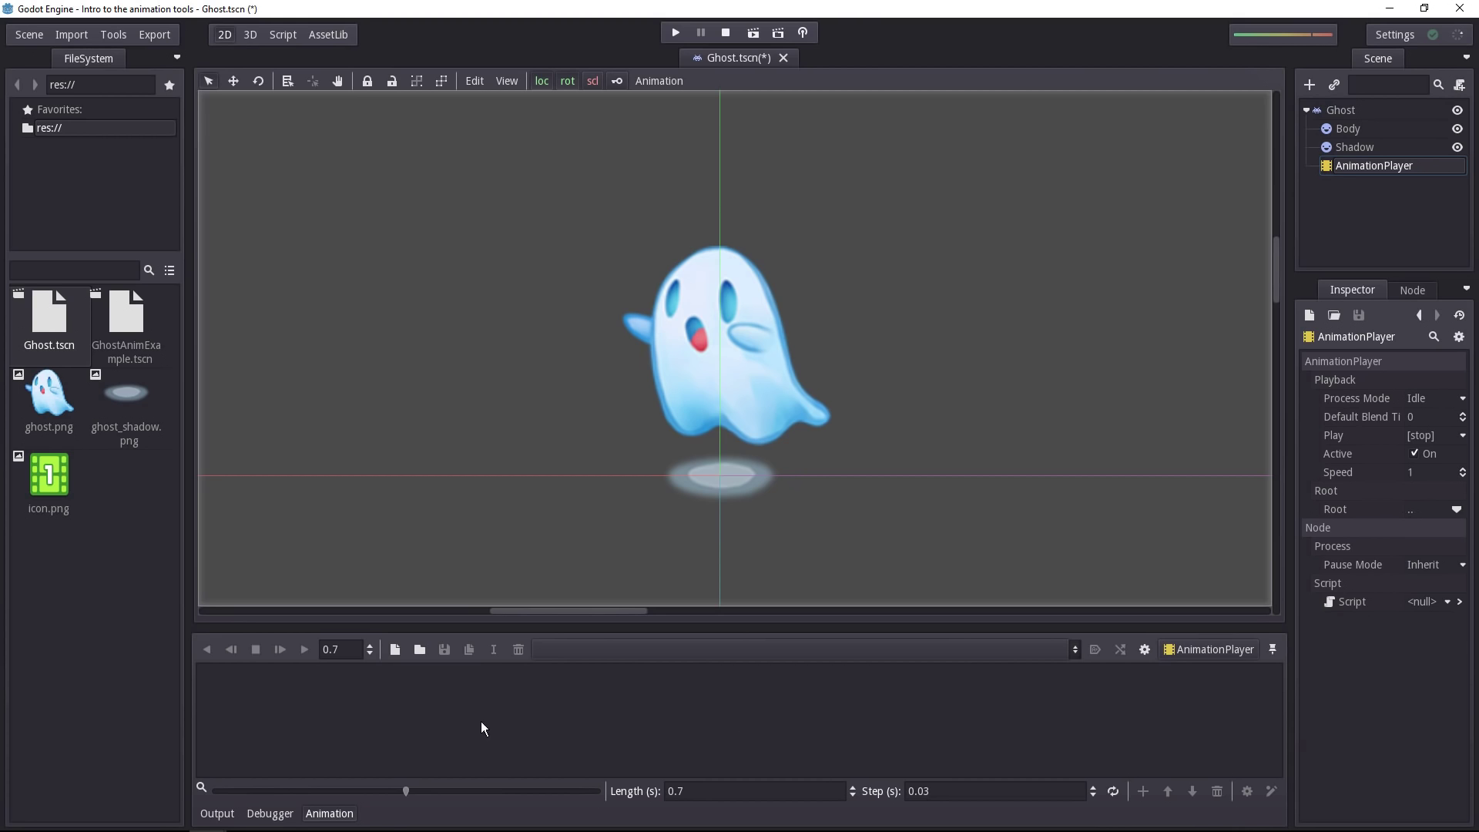
- Create a new animation named 'Rest'
click(398, 655)
text(Rest)
key(Return)
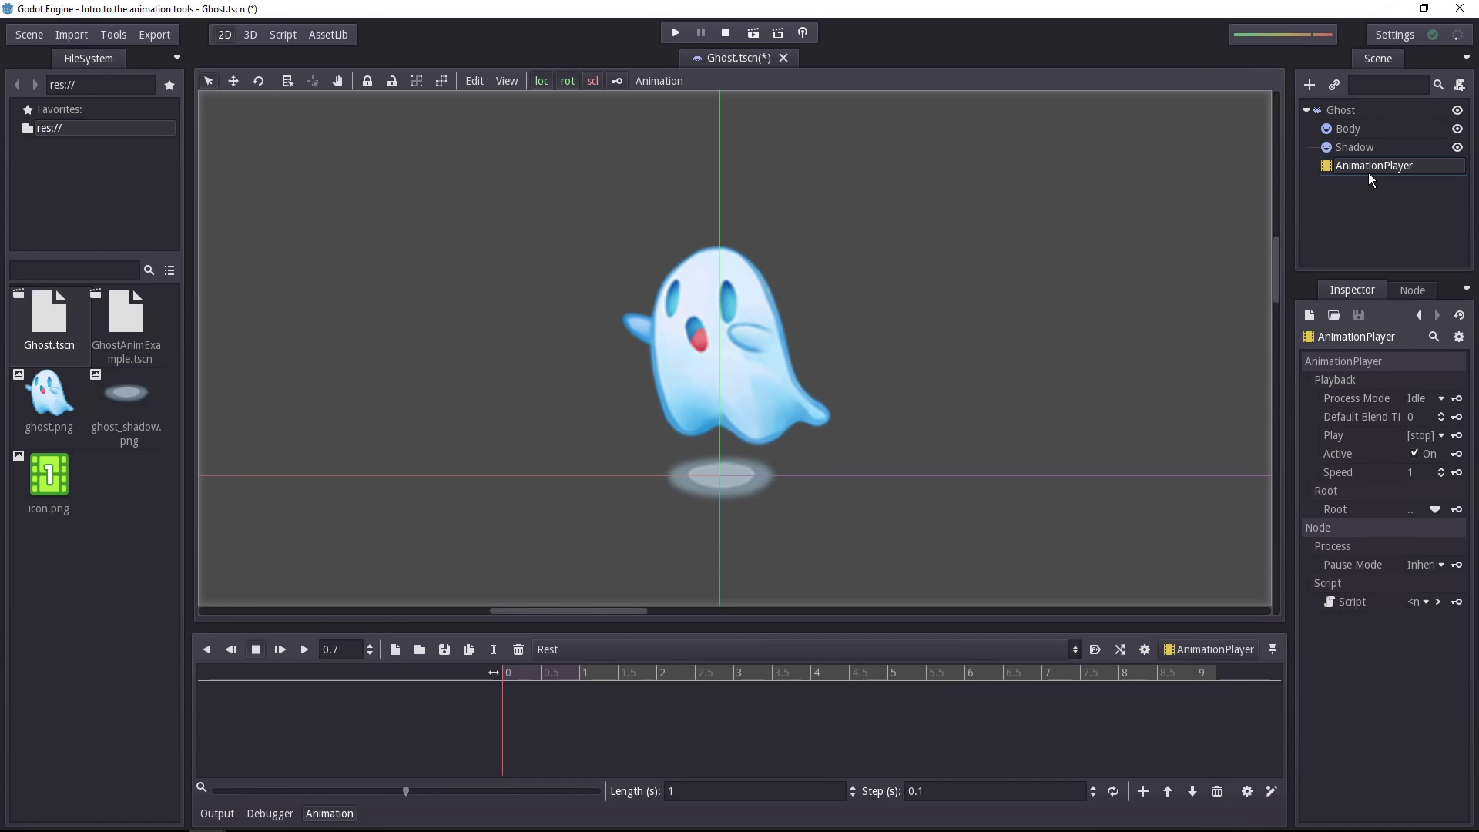
- Select Body and insert a position keyframe at 0 s in Rest
click(1363, 131)
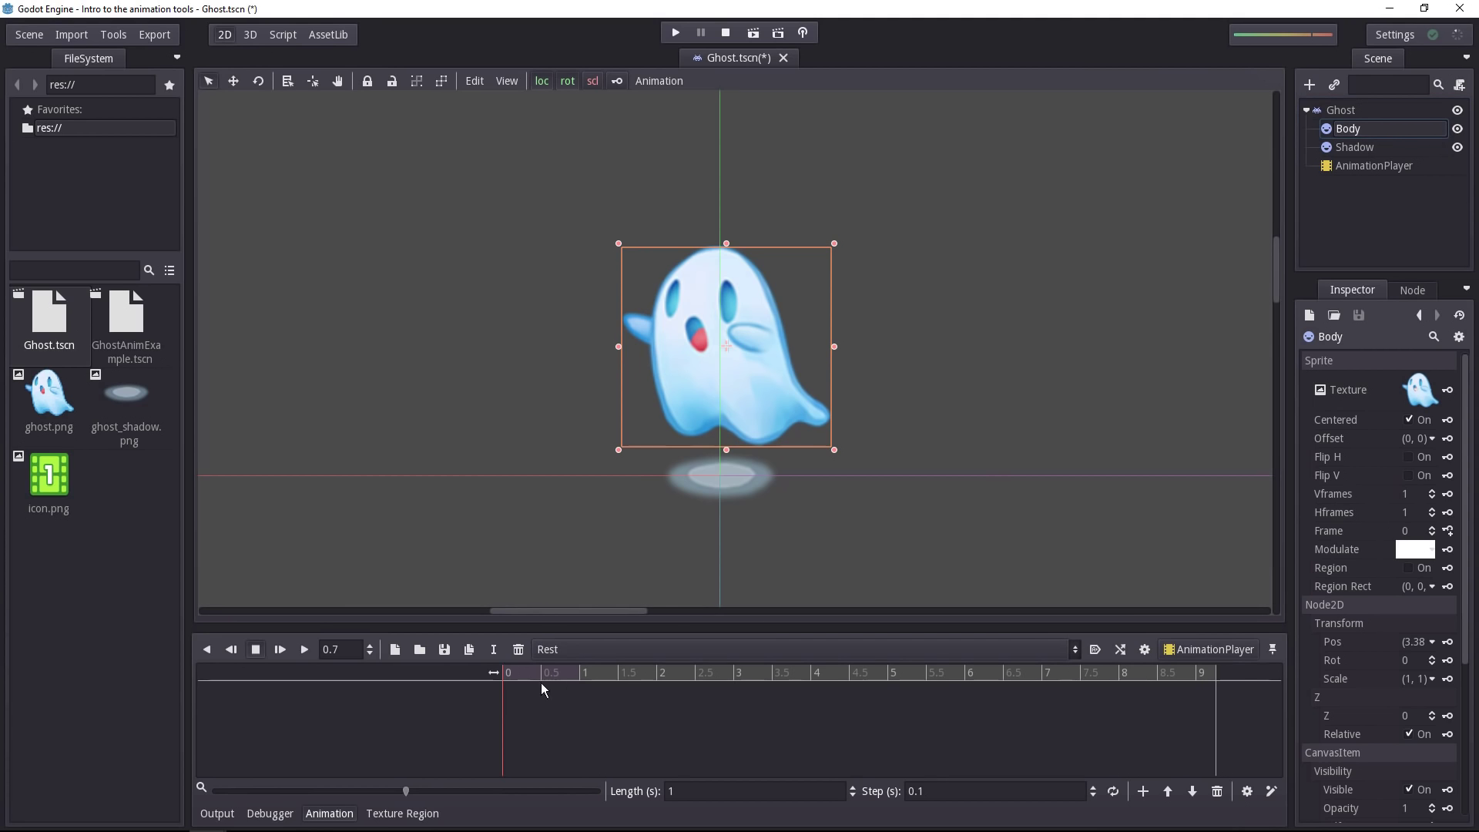
mouse_move(508, 679)
mouse_down()
mouse_move(568, 670)
mouse_move(505, 684)
mouse_up()
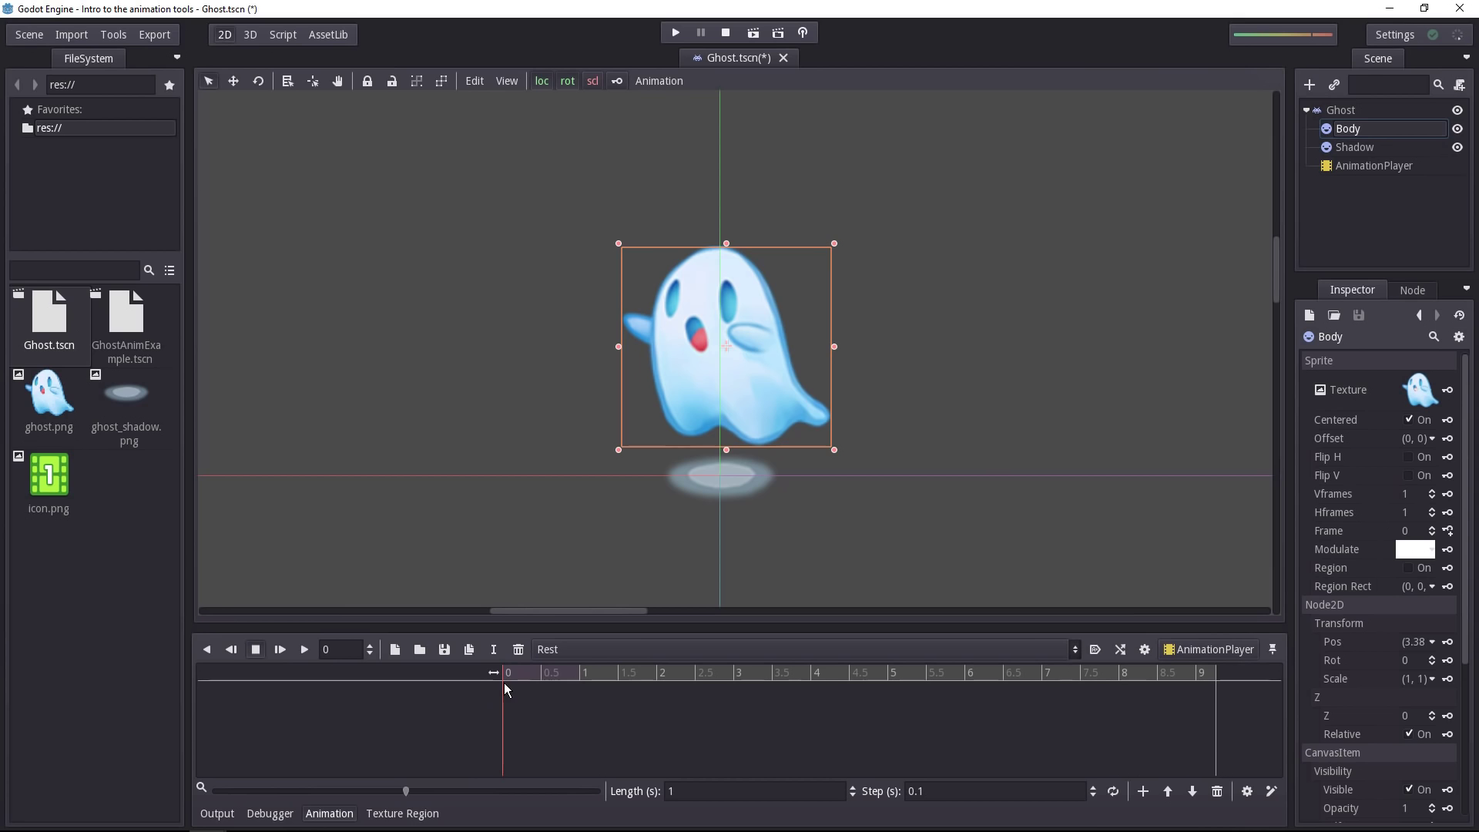
click(1446, 643)
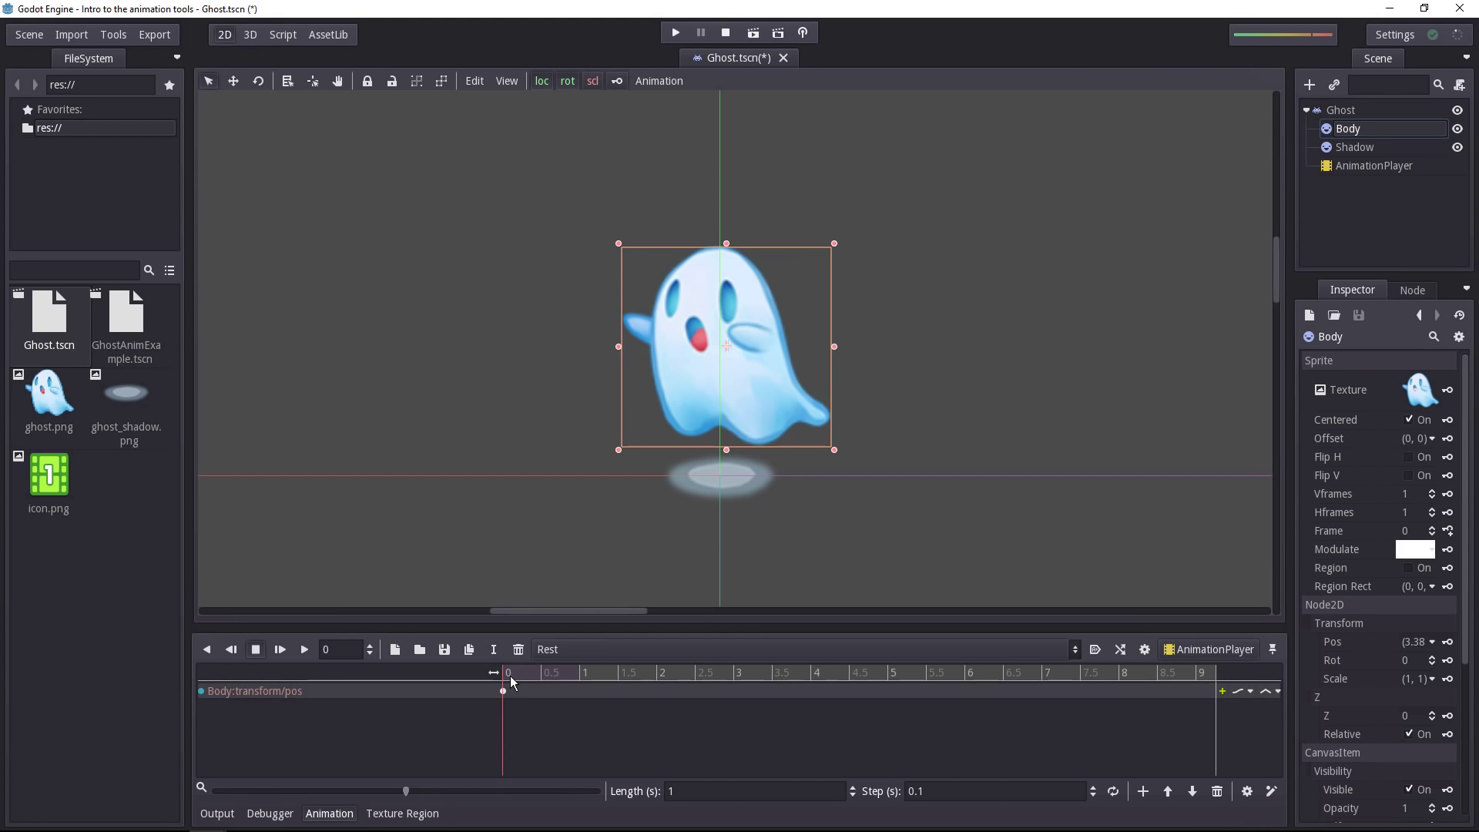
- Nudge the ghost, key its position at 0.7 s, and scrub back to preview the motion
drag(506, 678, 556, 678)
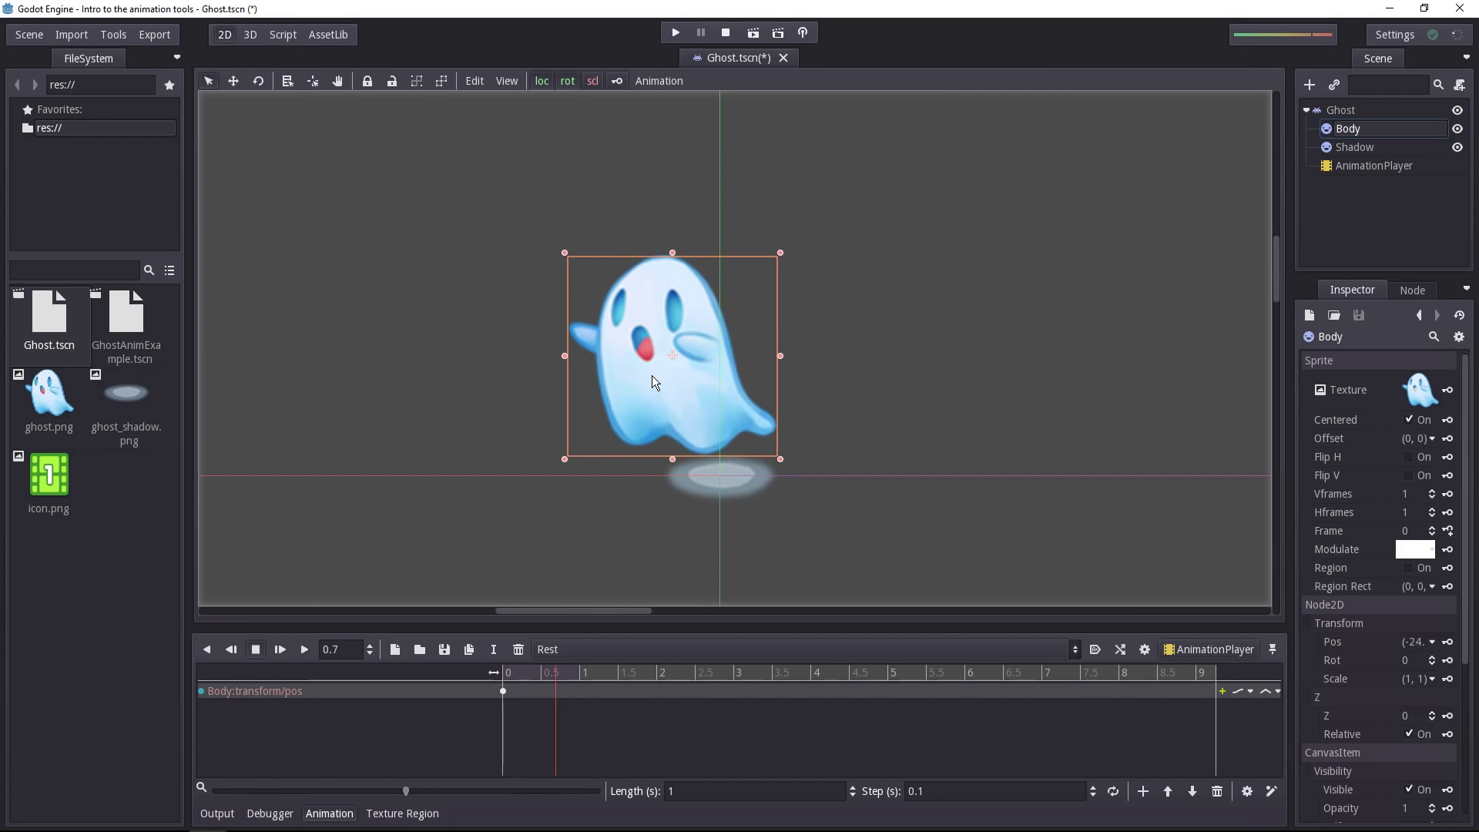
mouse_move(647, 383)
mouse_down()
mouse_move(694, 382)
mouse_move(659, 385)
mouse_up()
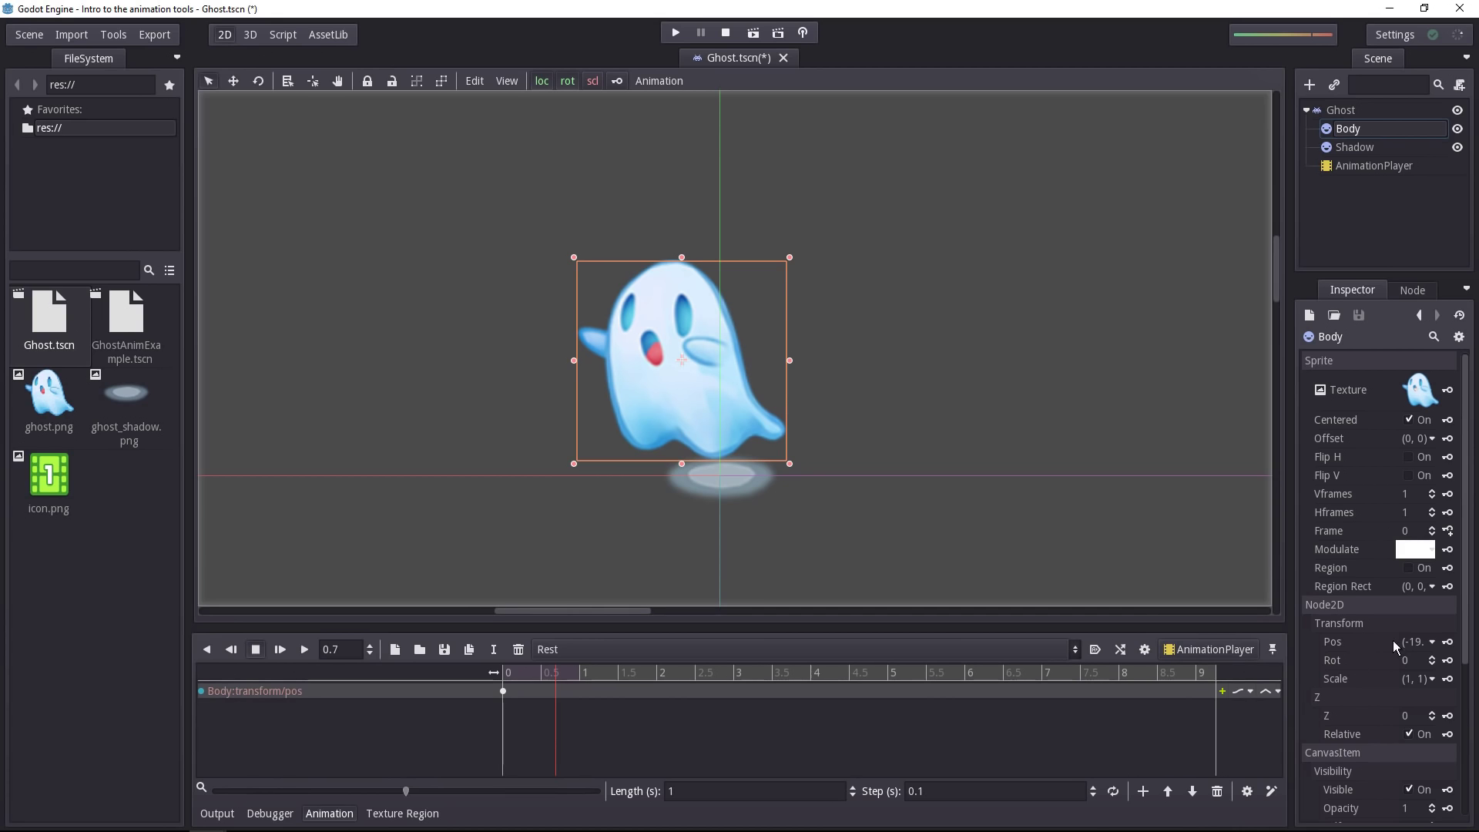
drag(1290, 598, 1177, 599)
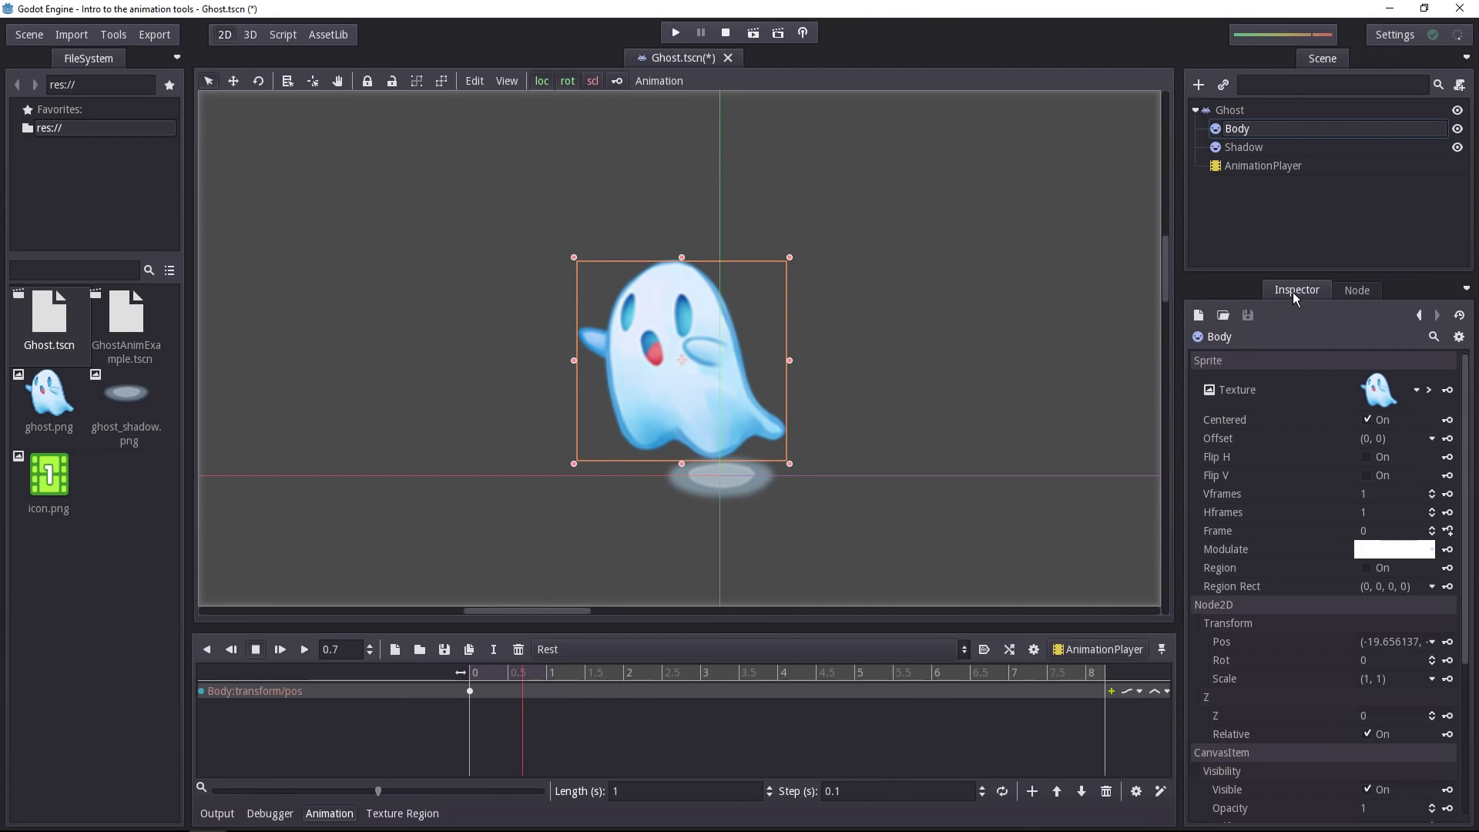
click(1448, 641)
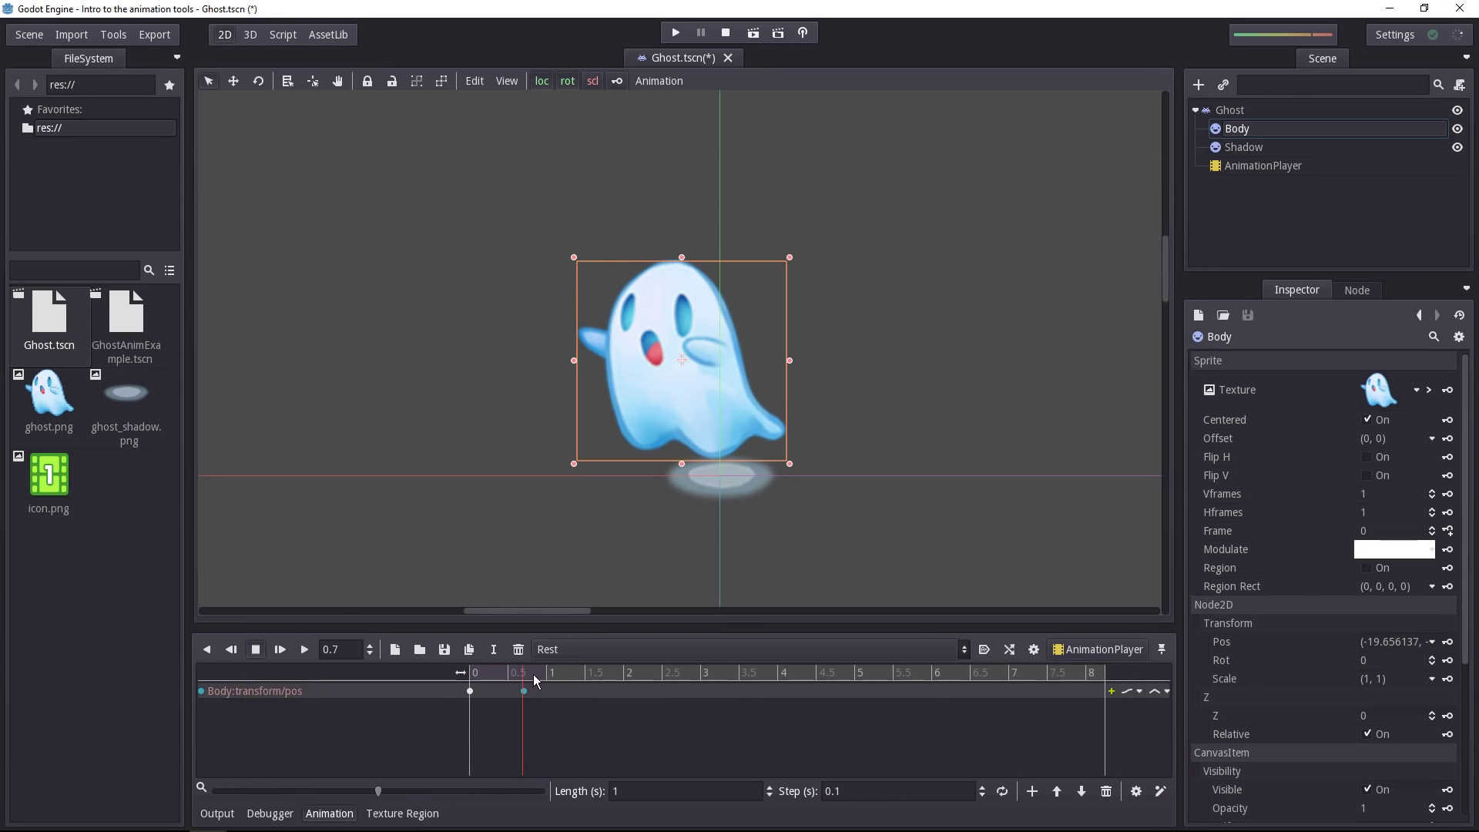
drag(524, 675, 447, 669)
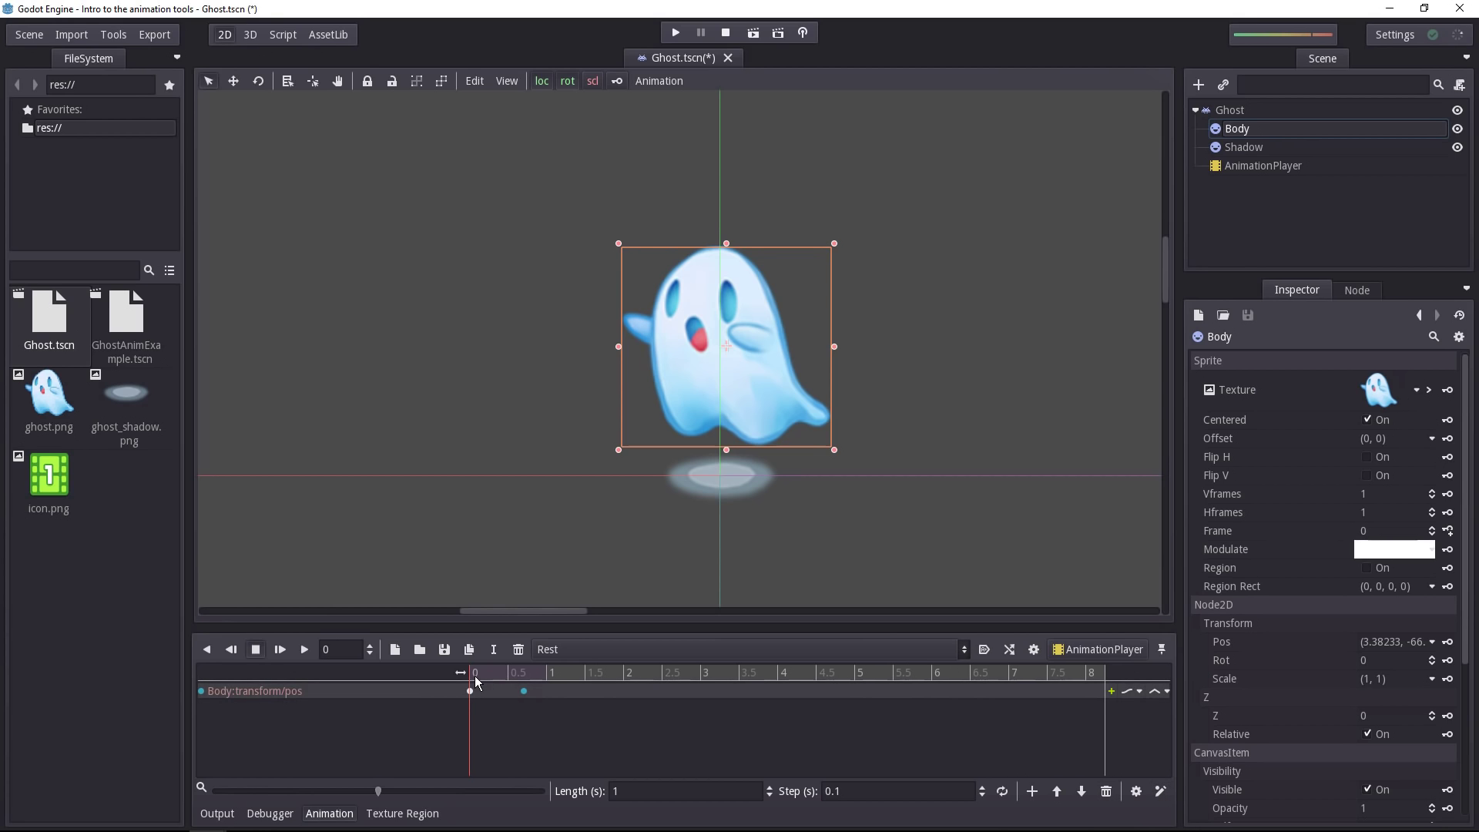
drag(475, 680, 508, 675)
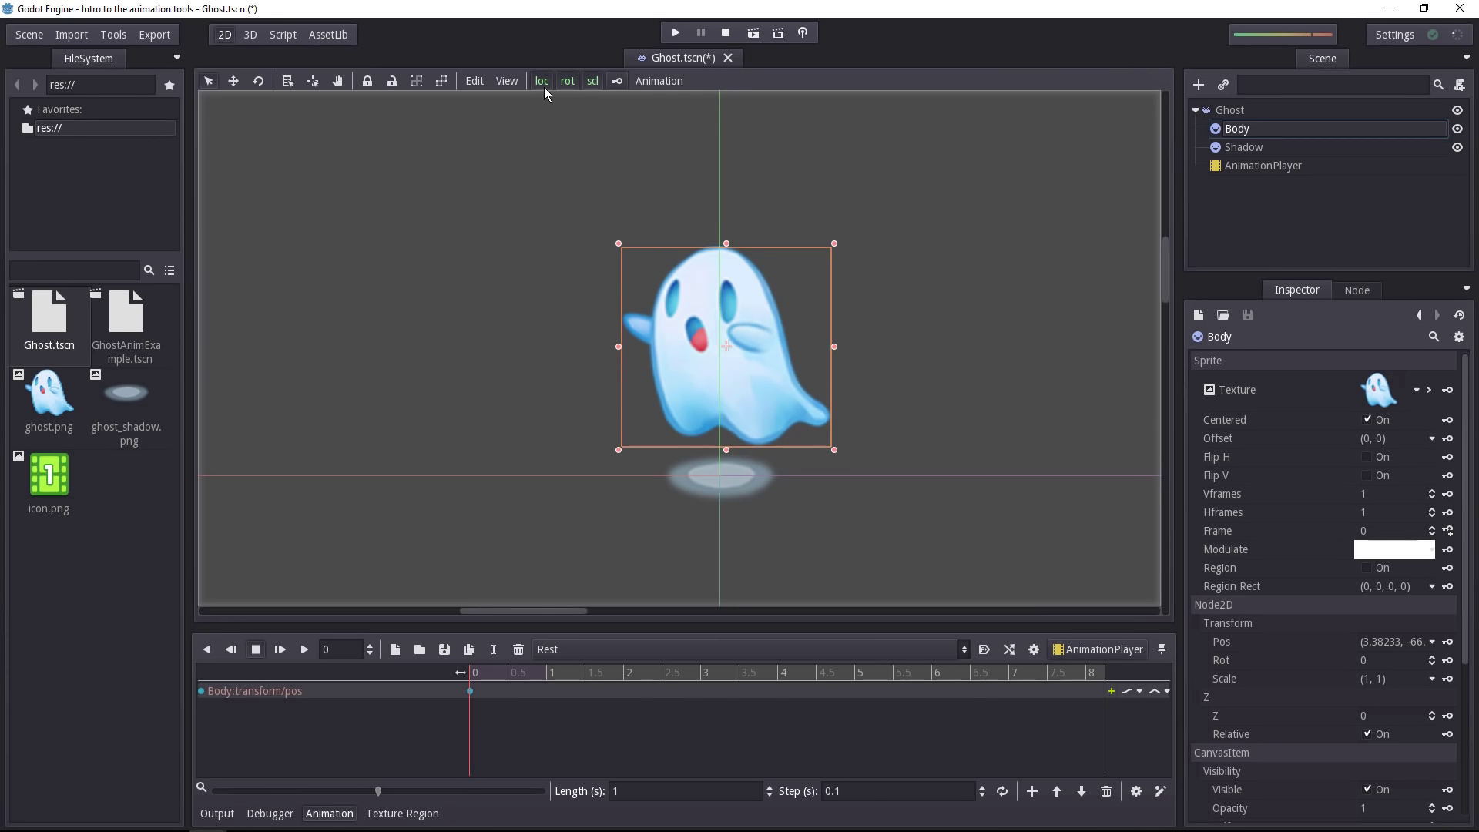
- Key Body's position, rotation and scale at 0 s, then insert Body keys at 0.6 s
click(616, 81)
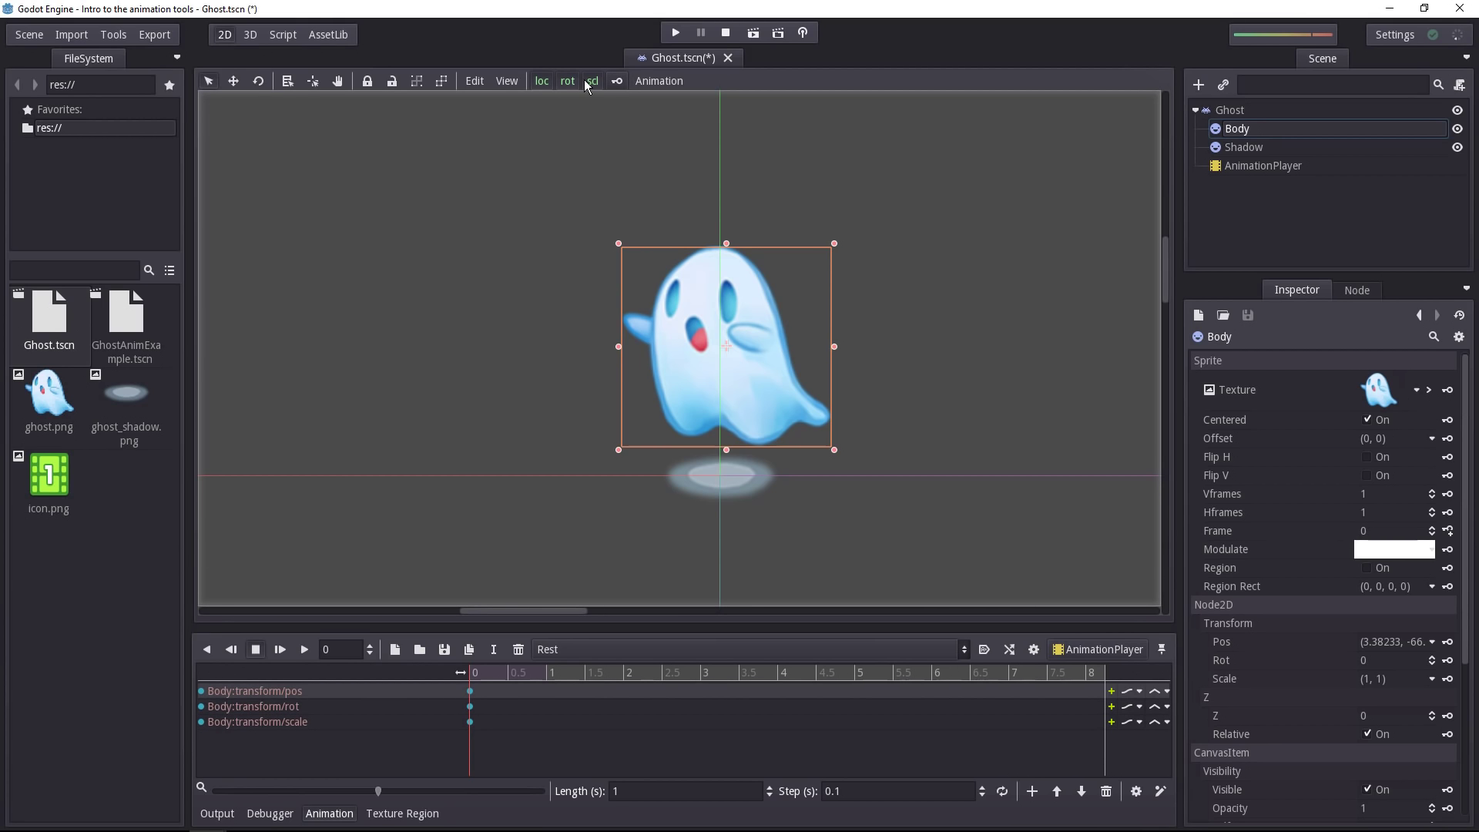
click(513, 672)
key(Insert)
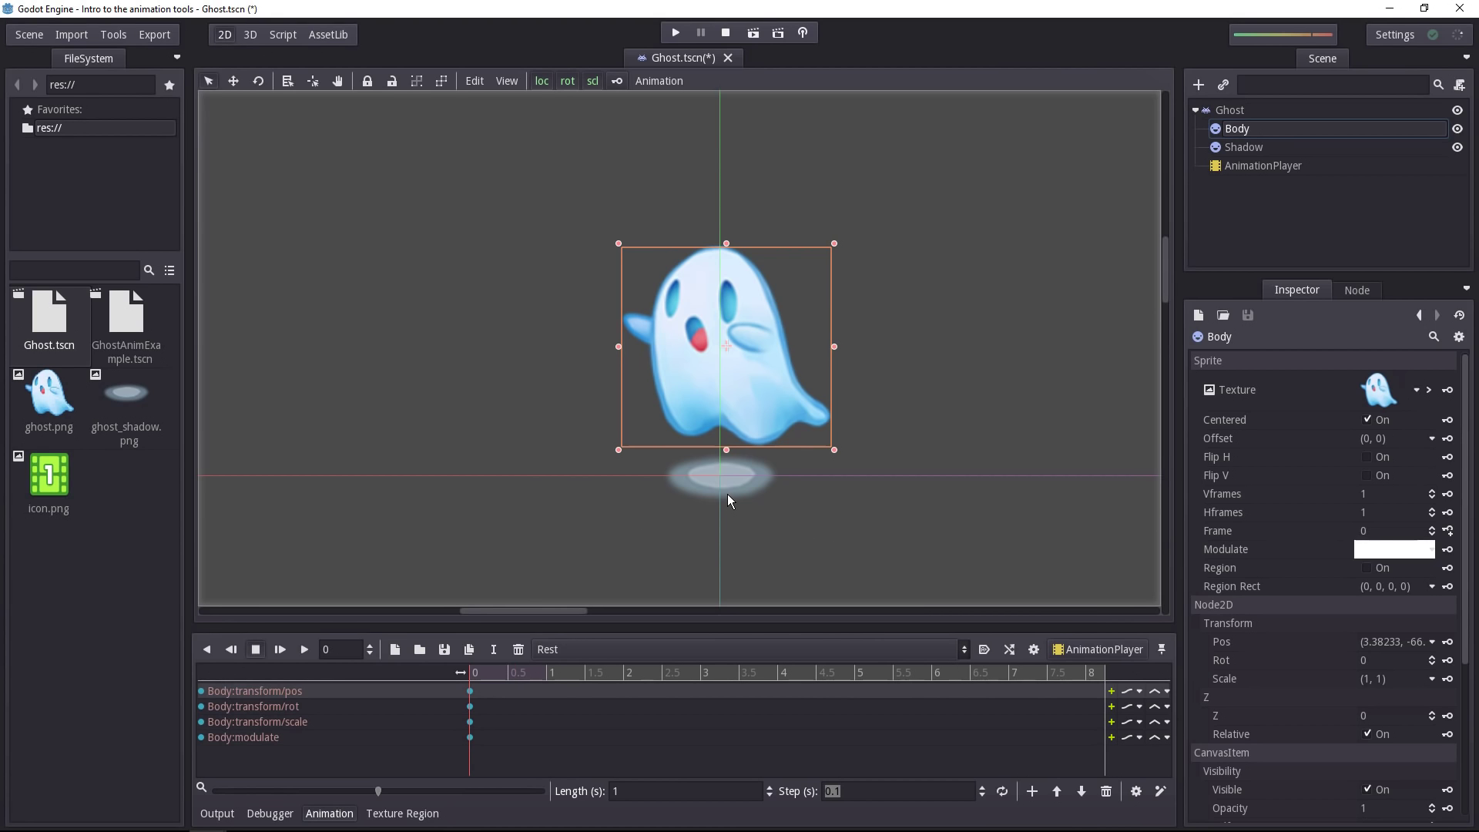
- Key the Shadow's position, rotation and scale at 0 s, then reselect Body
click(727, 495)
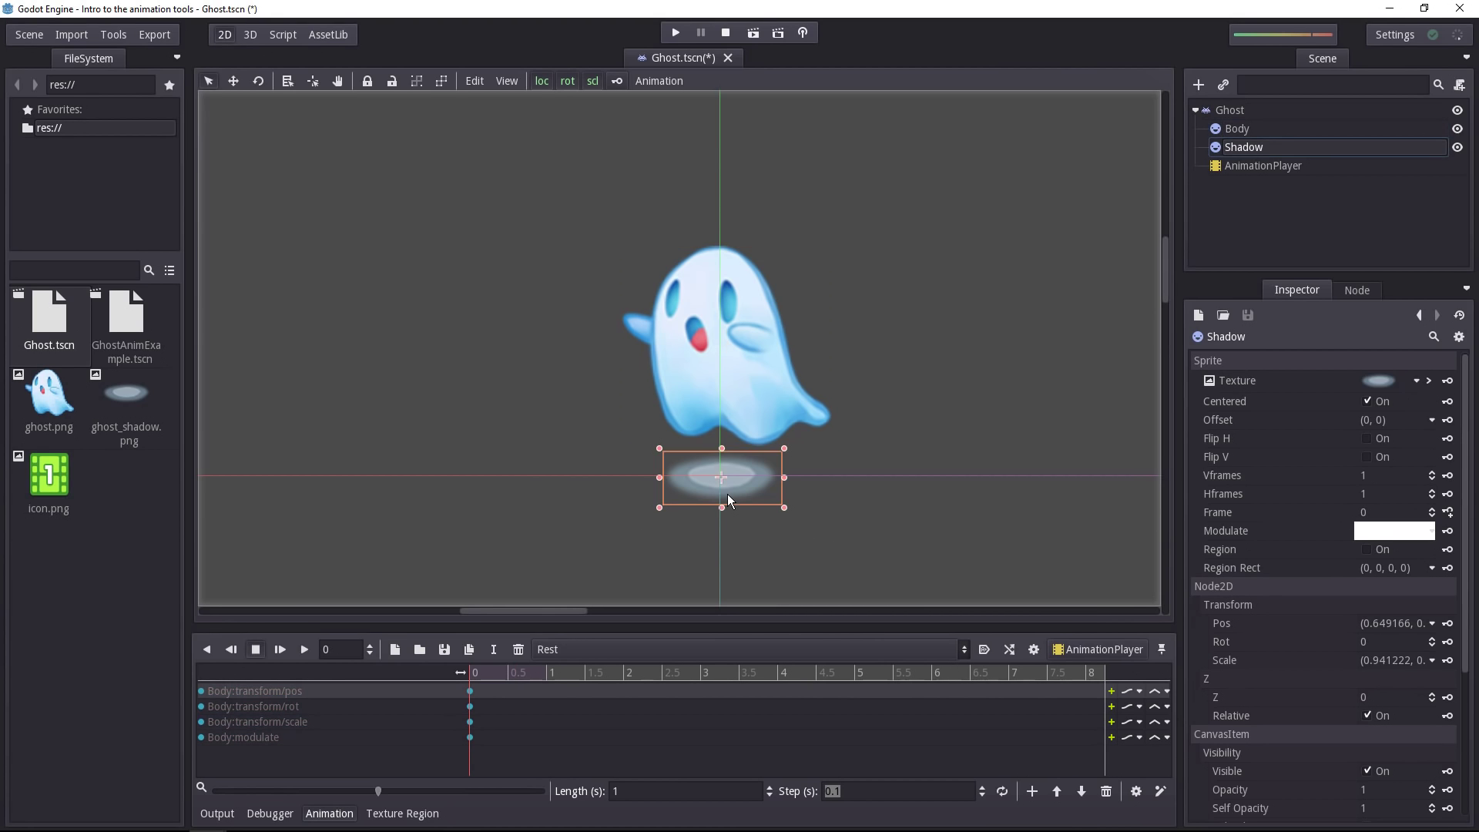
click(618, 80)
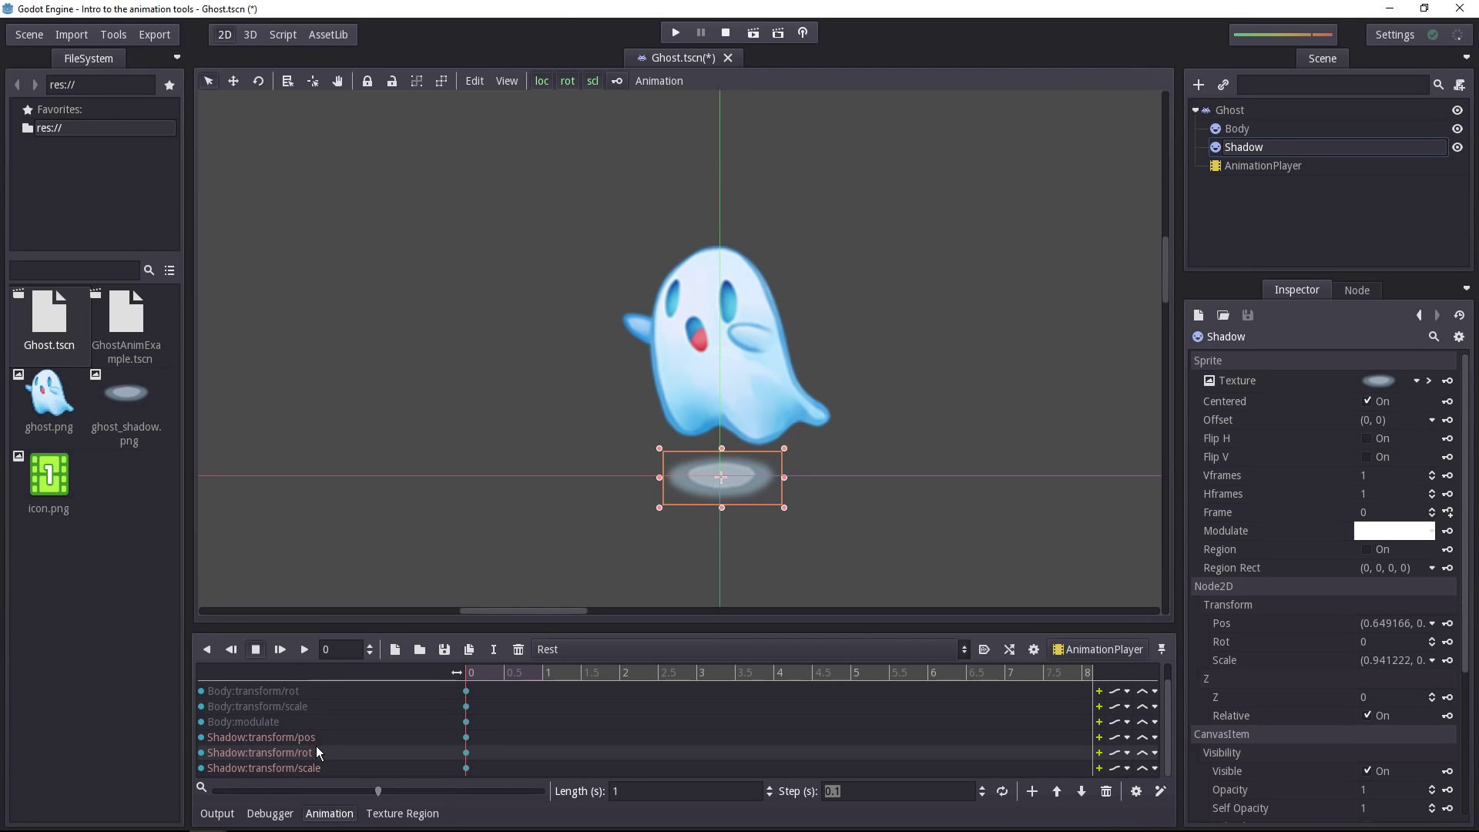
click(1257, 131)
scroll(308, 712, up, 1)
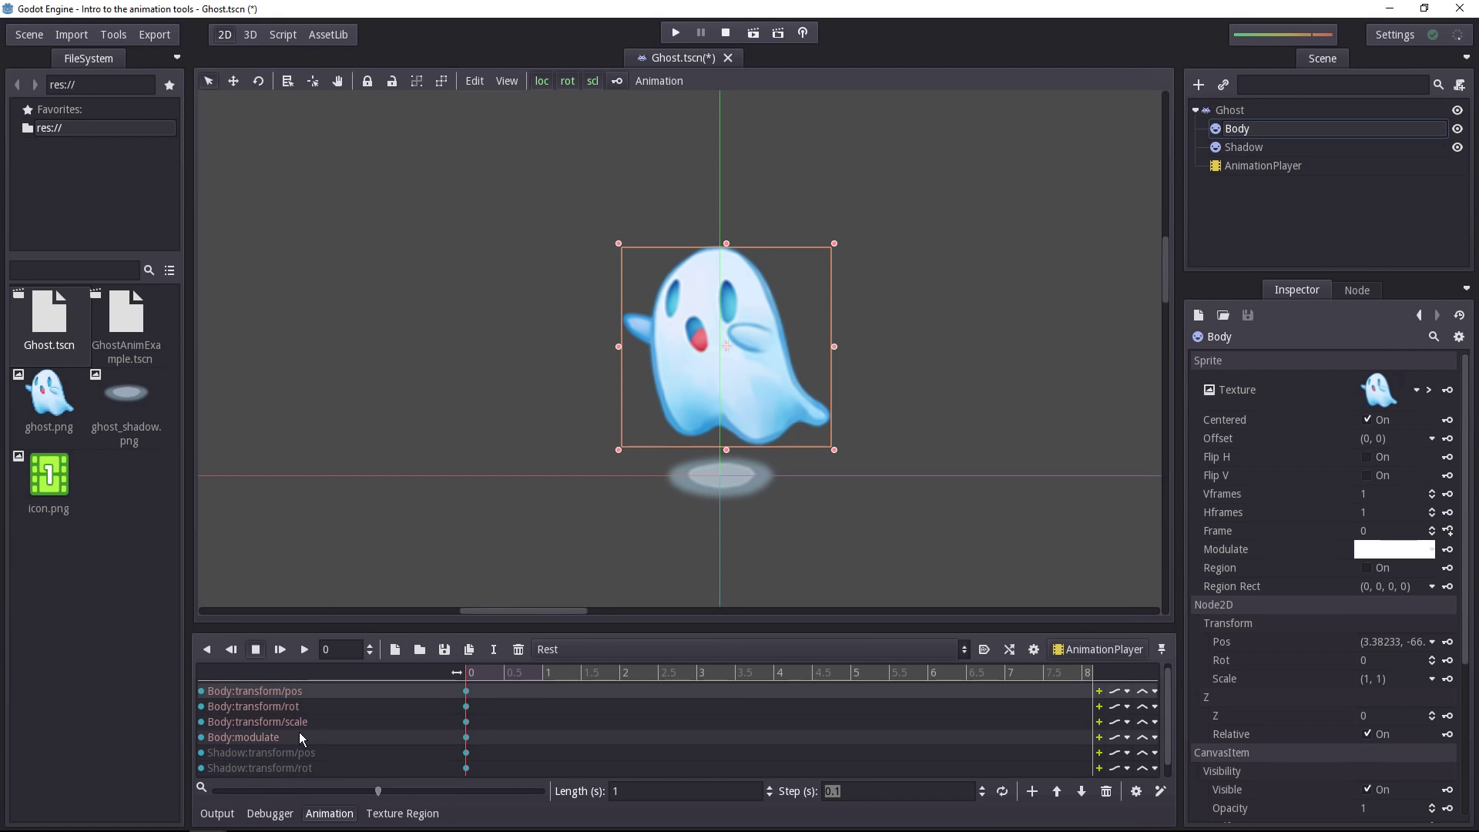
scroll(313, 703, down, 1)
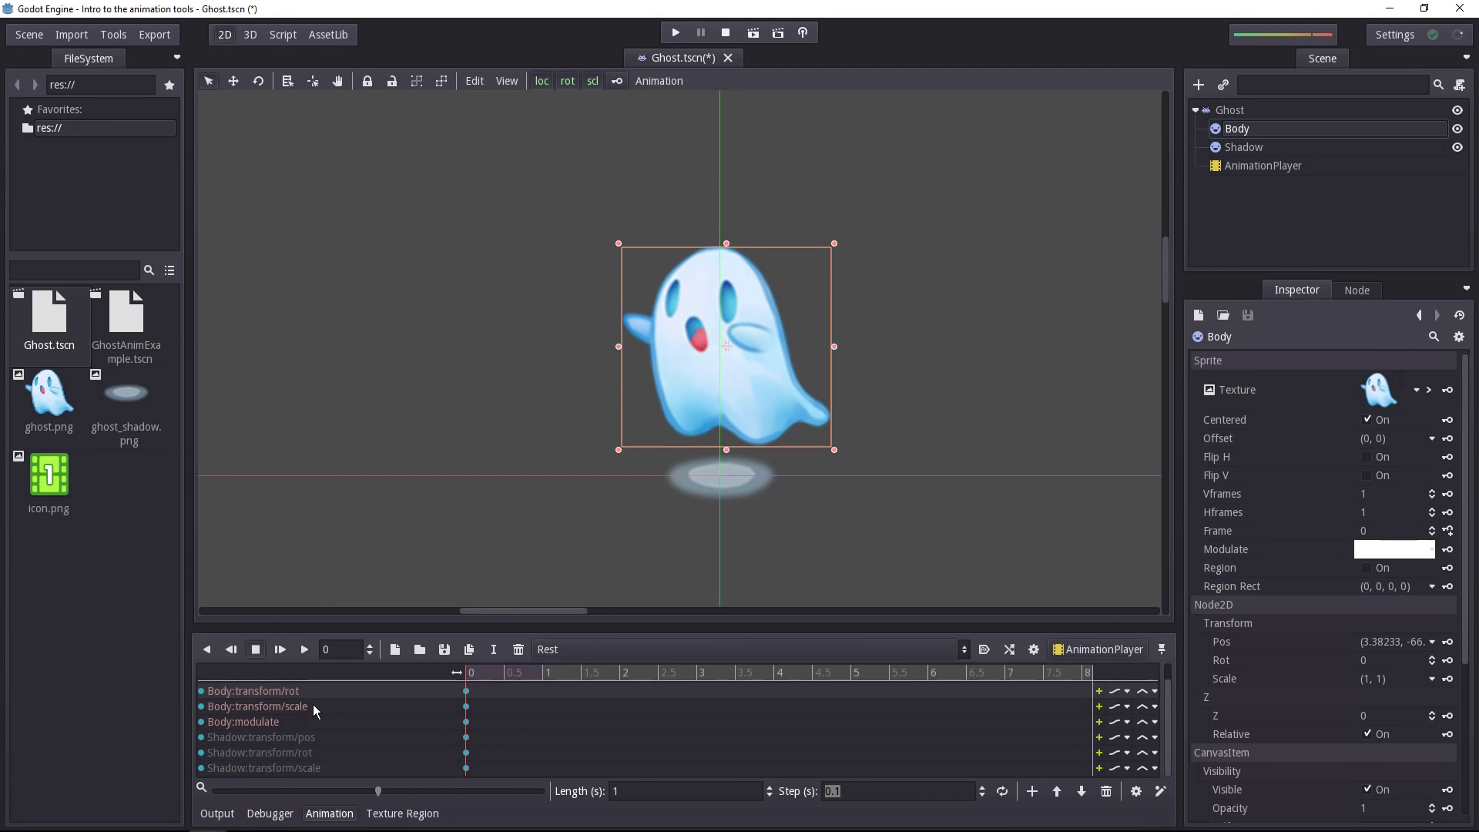
- Select the ghost Body and toggle Flip H on and back off
click(687, 497)
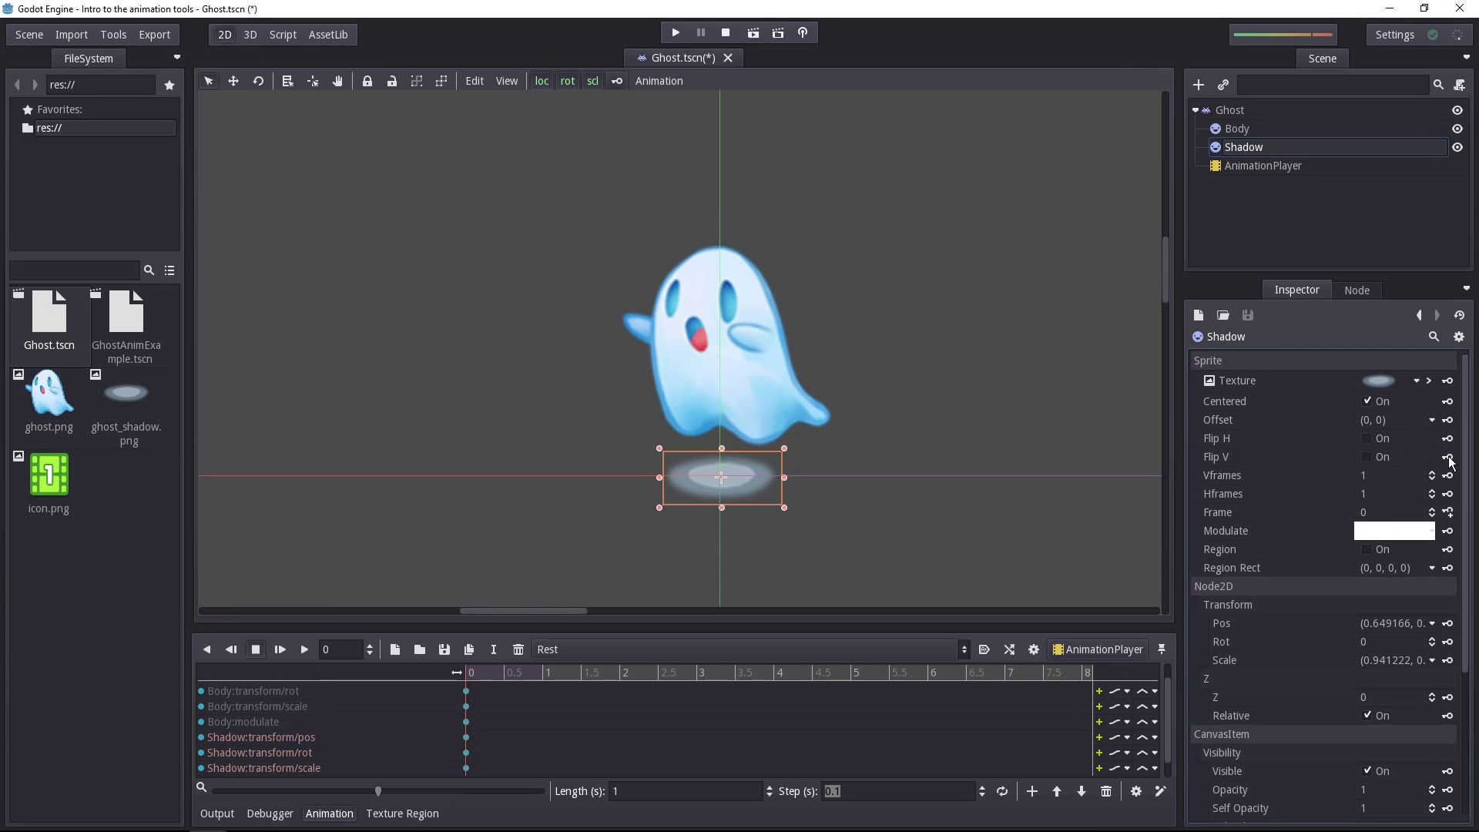
click(749, 394)
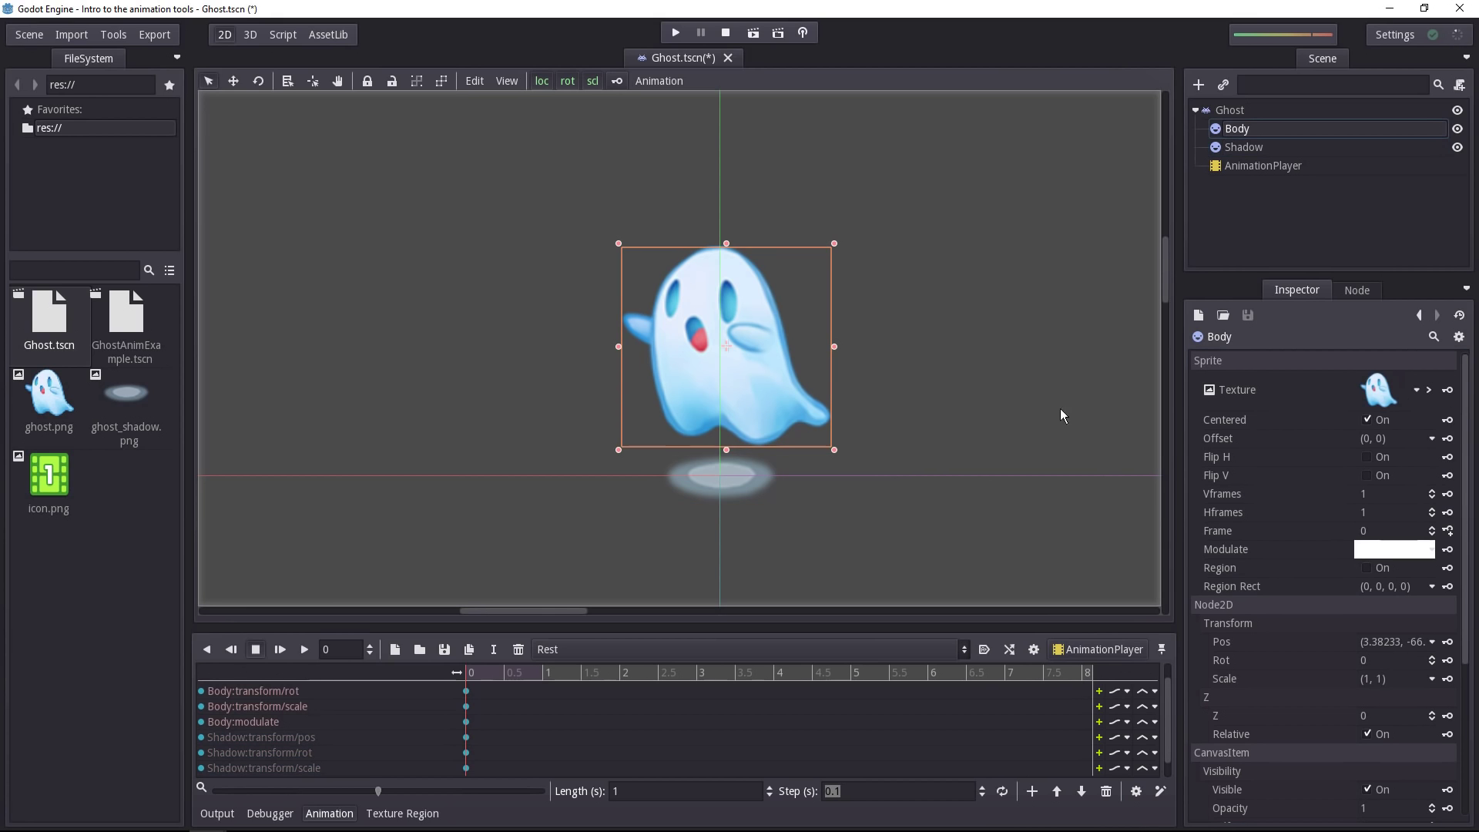
click(1369, 457)
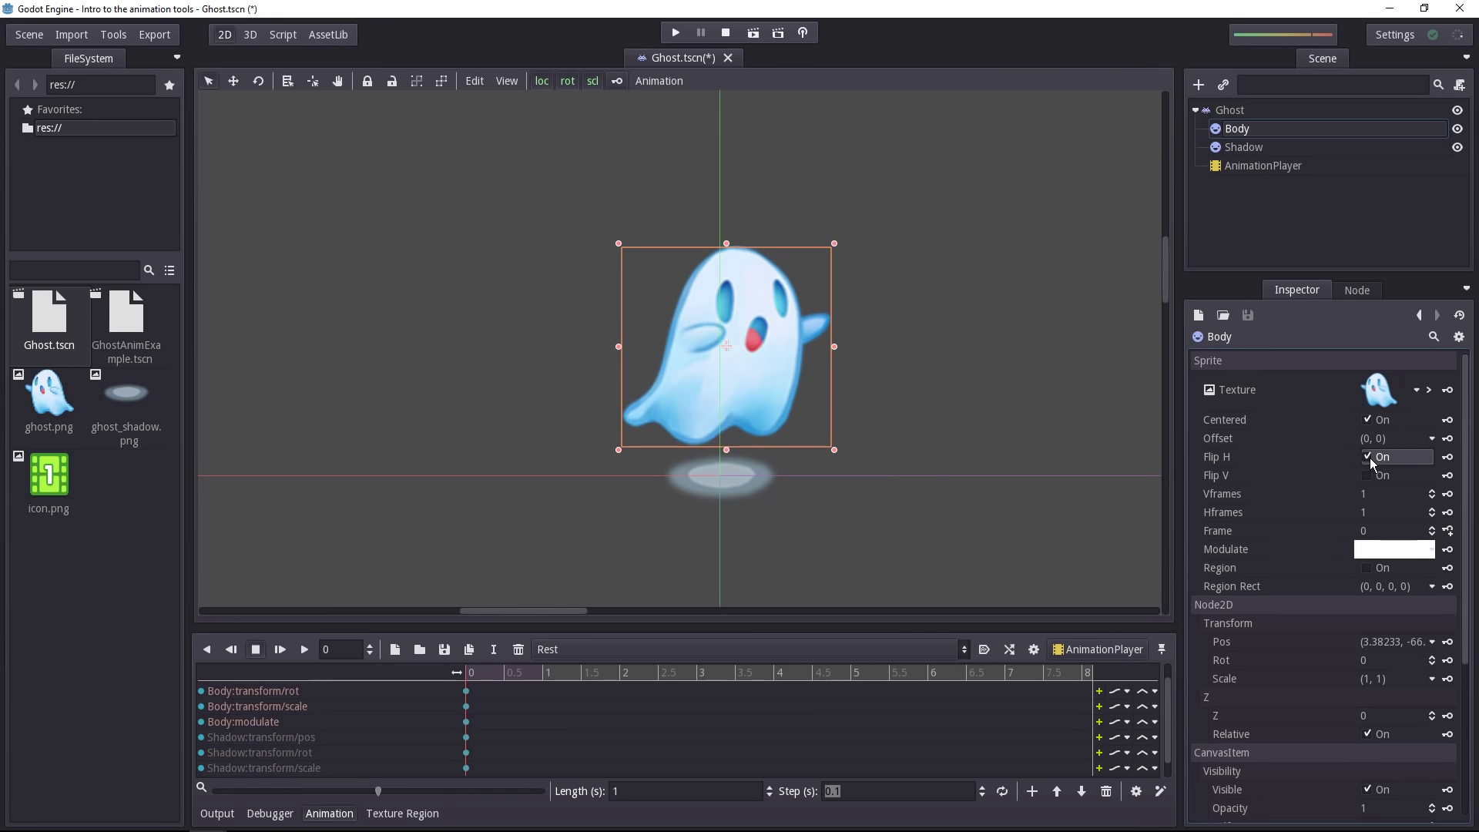
click(1369, 457)
- Try Modulate colours on the ghost: pale pink, faded alpha, then lavender
scroll(1376, 497, down, 3)
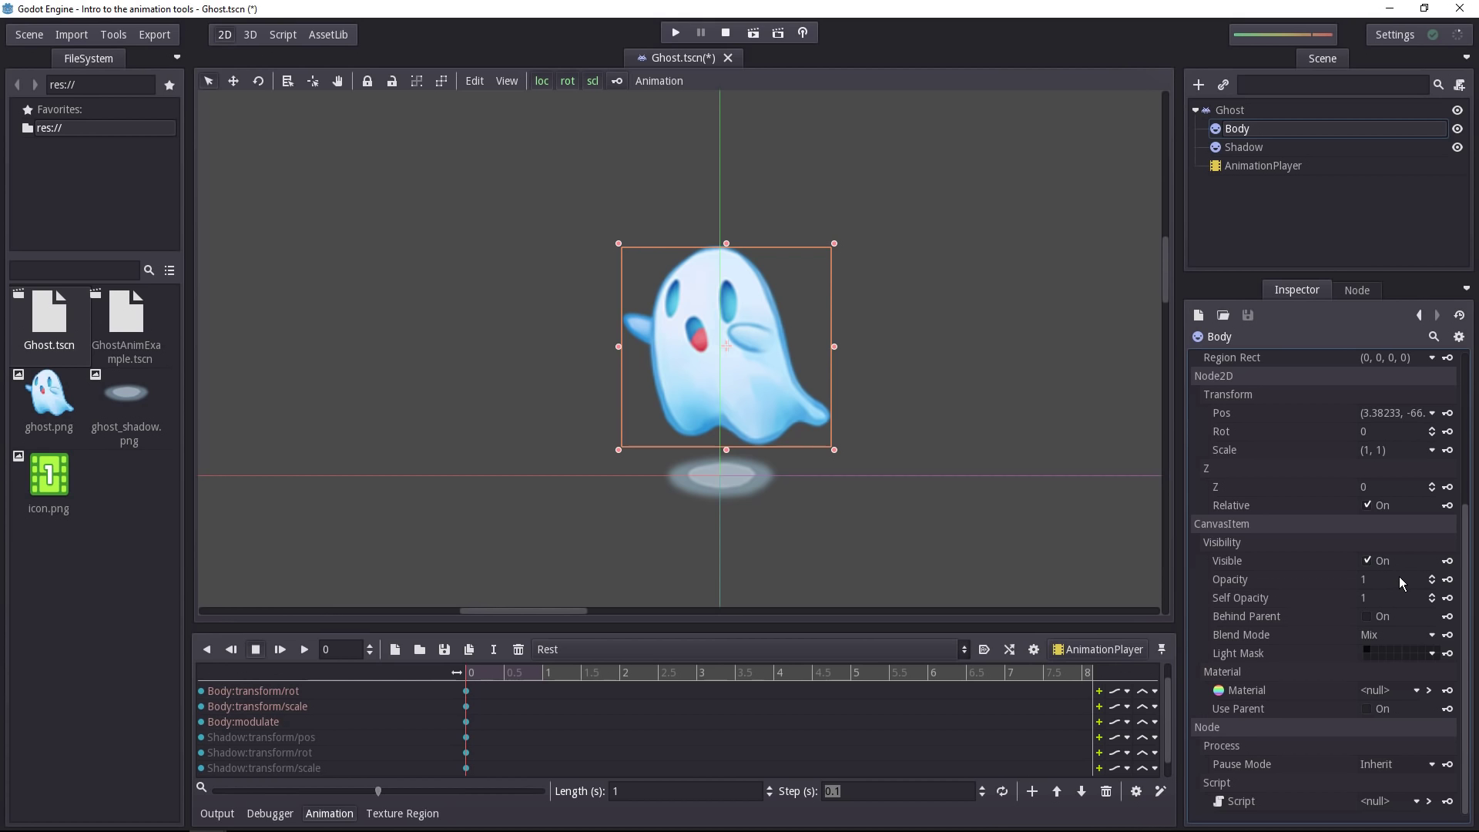
scroll(1394, 576, up, 3)
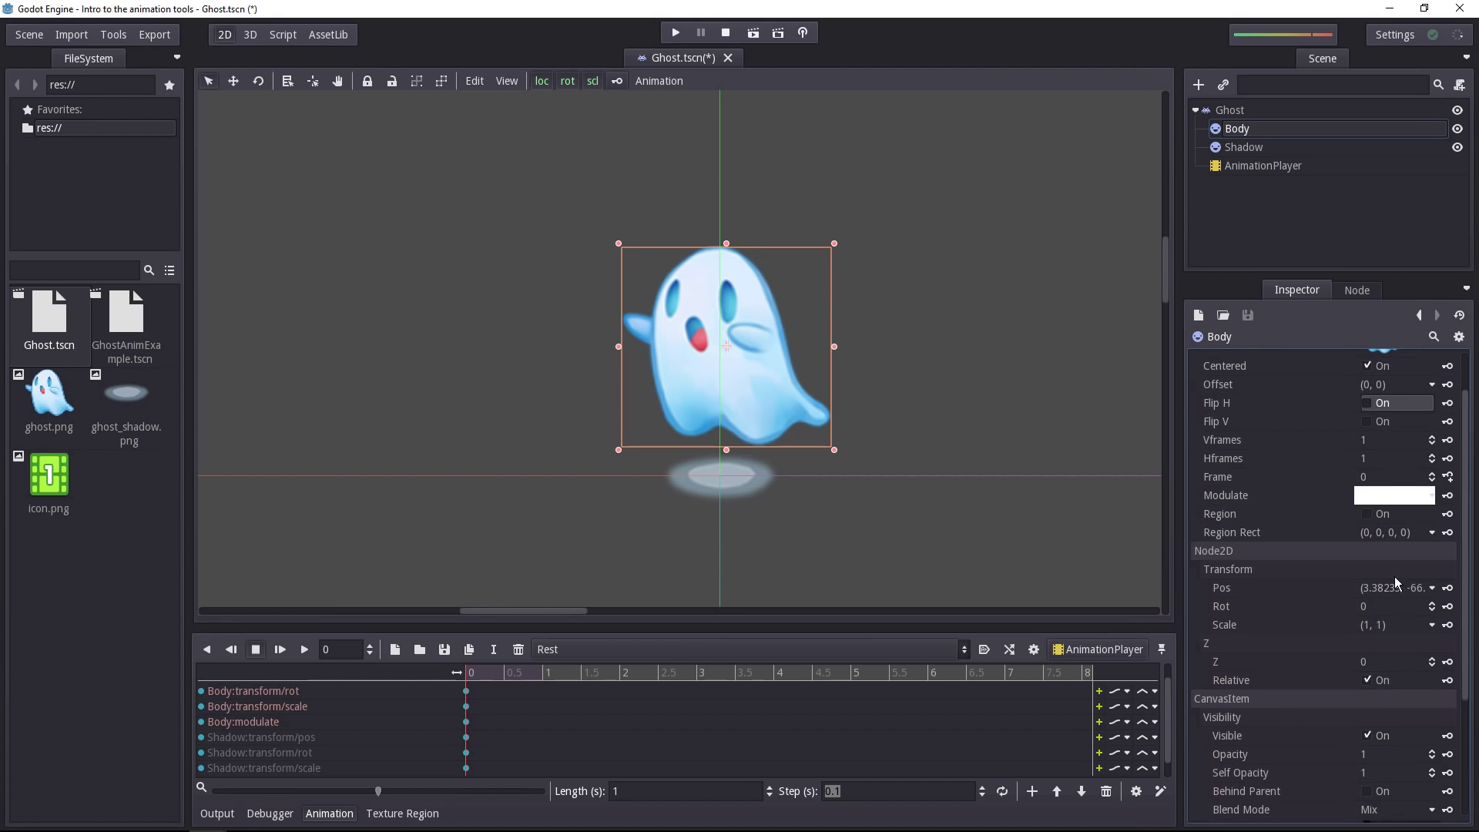
click(1394, 549)
drag(1346, 572, 1297, 528)
drag(1398, 777, 1454, 768)
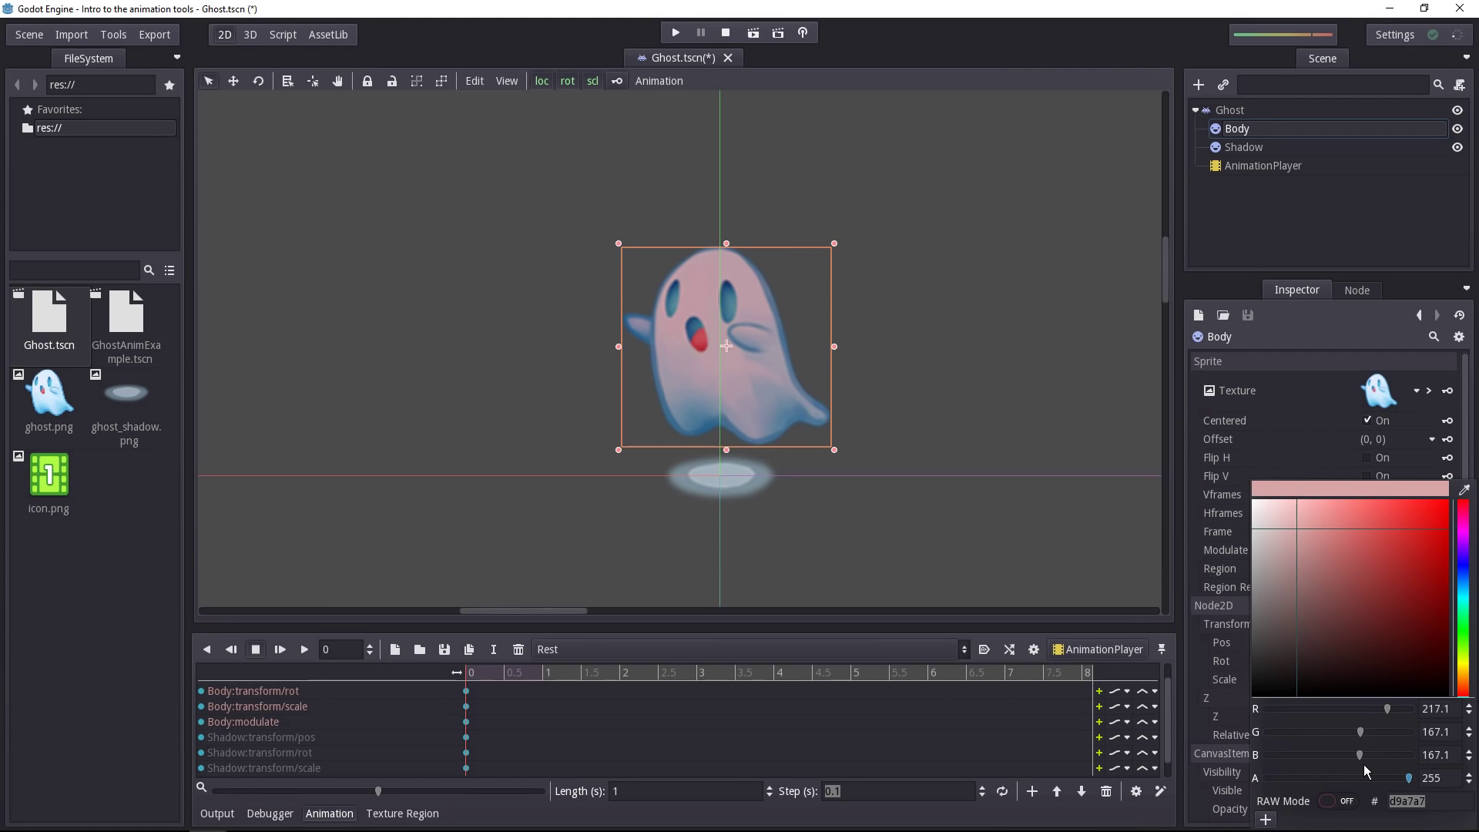
drag(1362, 756, 1409, 755)
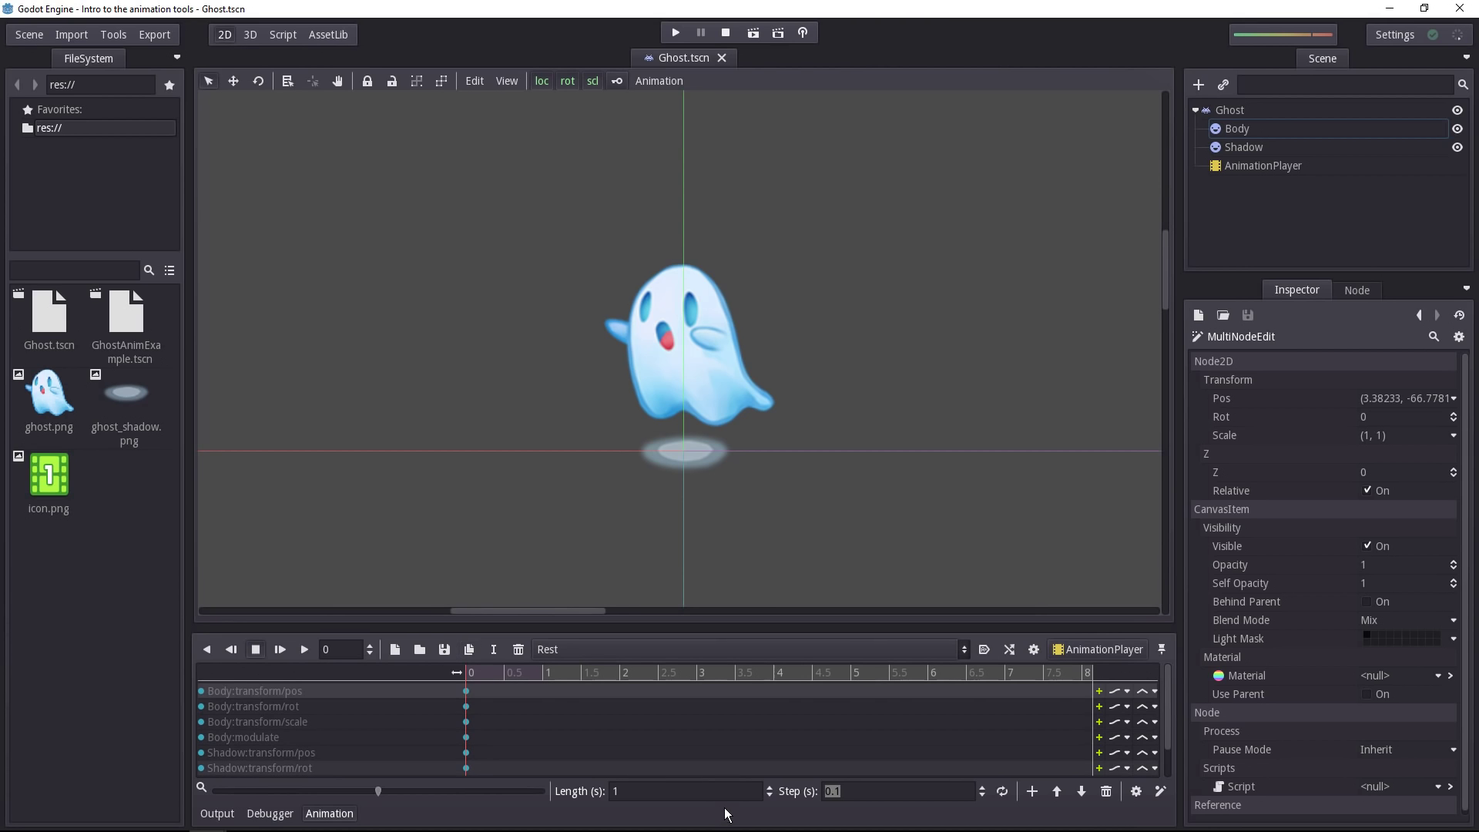
- Change the Rest animation's length to 2 seconds
click(682, 791)
key(BackSpace)
text(2)
key(Tab)
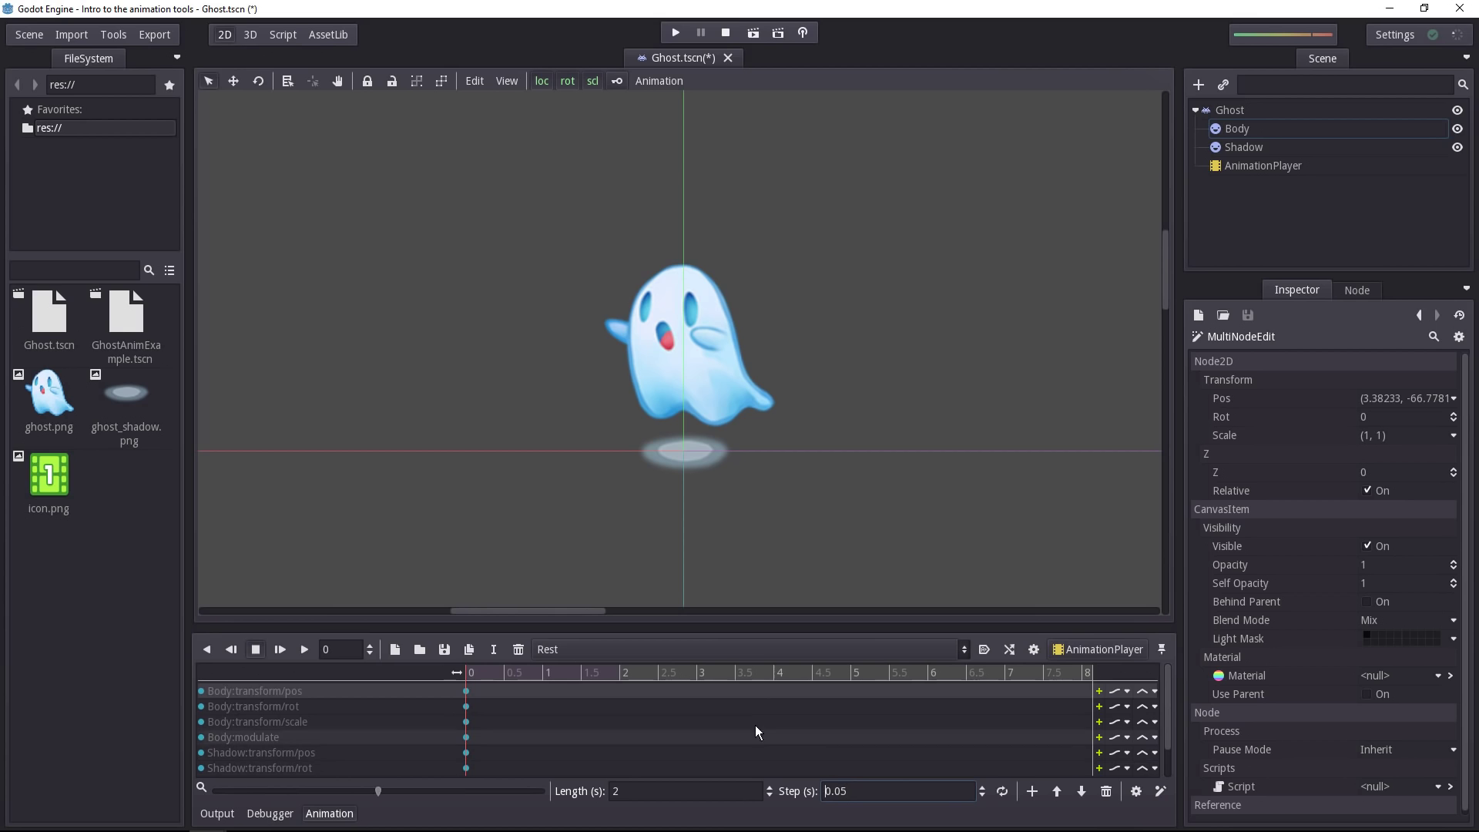
- Duplicate the Rest animation, rename the copy 'Idle', and enable looping on it
mouse_move(477, 673)
mouse_down()
mouse_move(650, 673)
mouse_move(476, 662)
mouse_up()
click(472, 645)
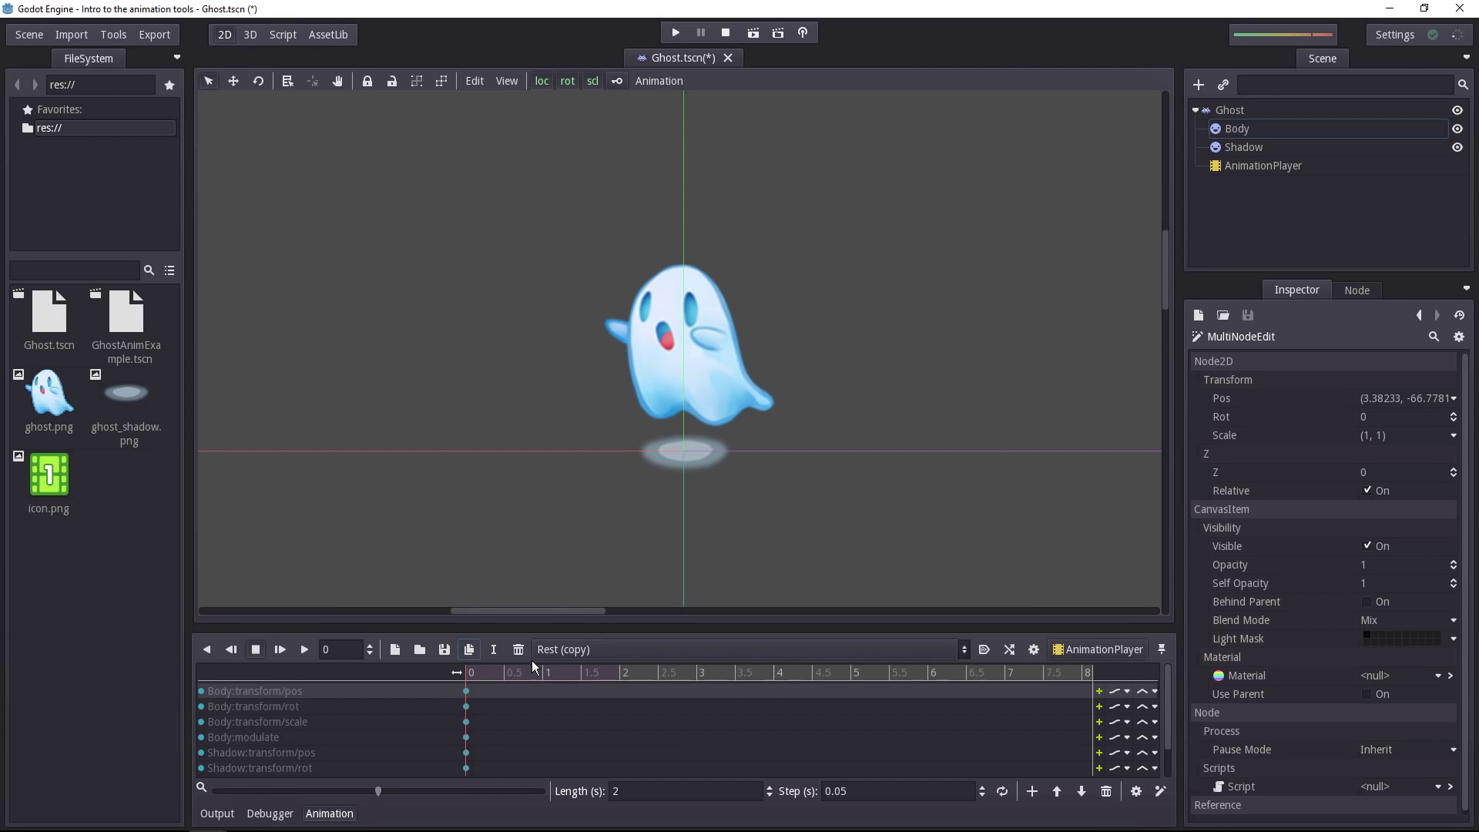
click(491, 649)
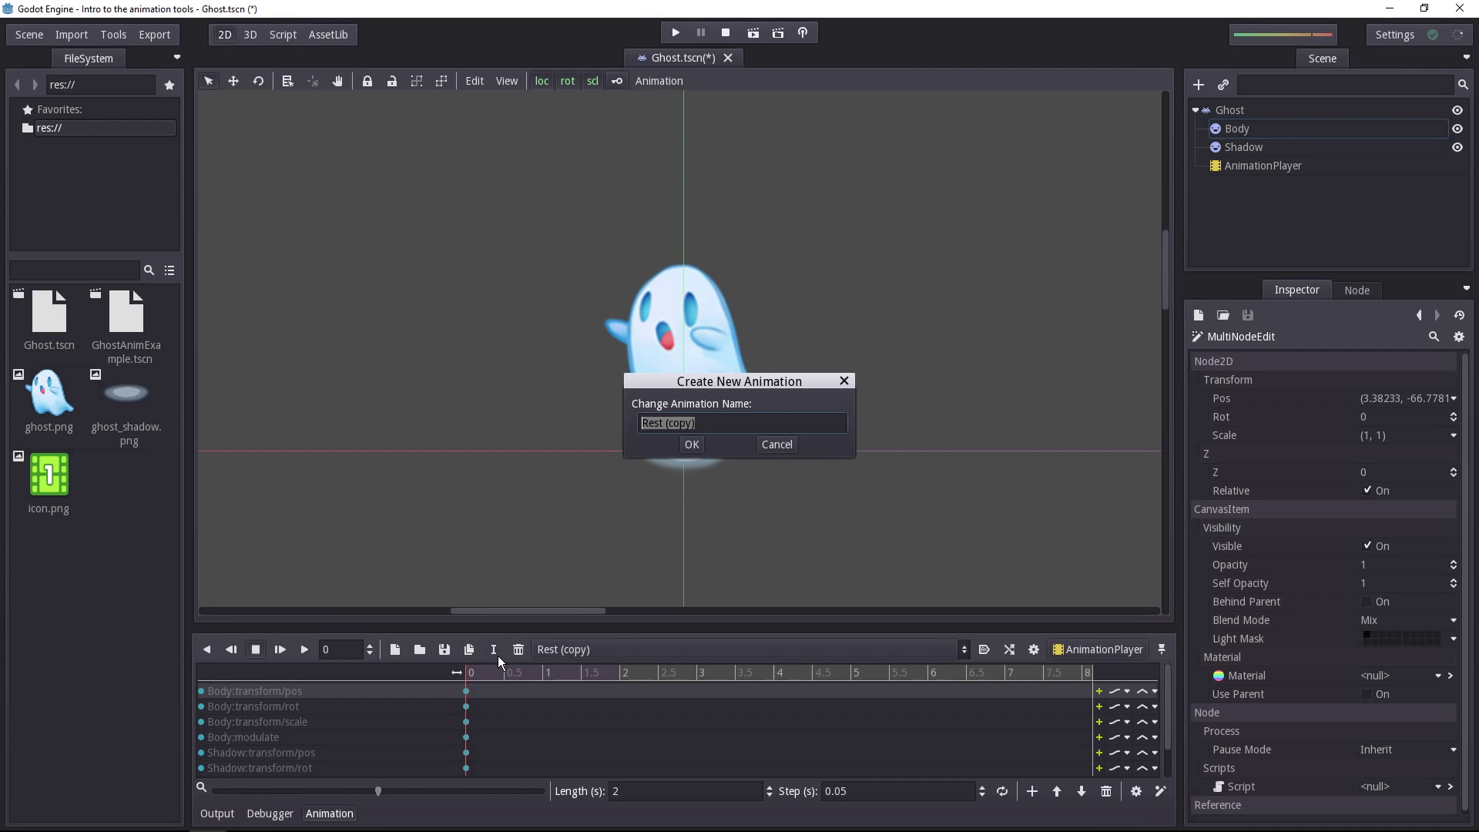
text(Idle)
key(Return)
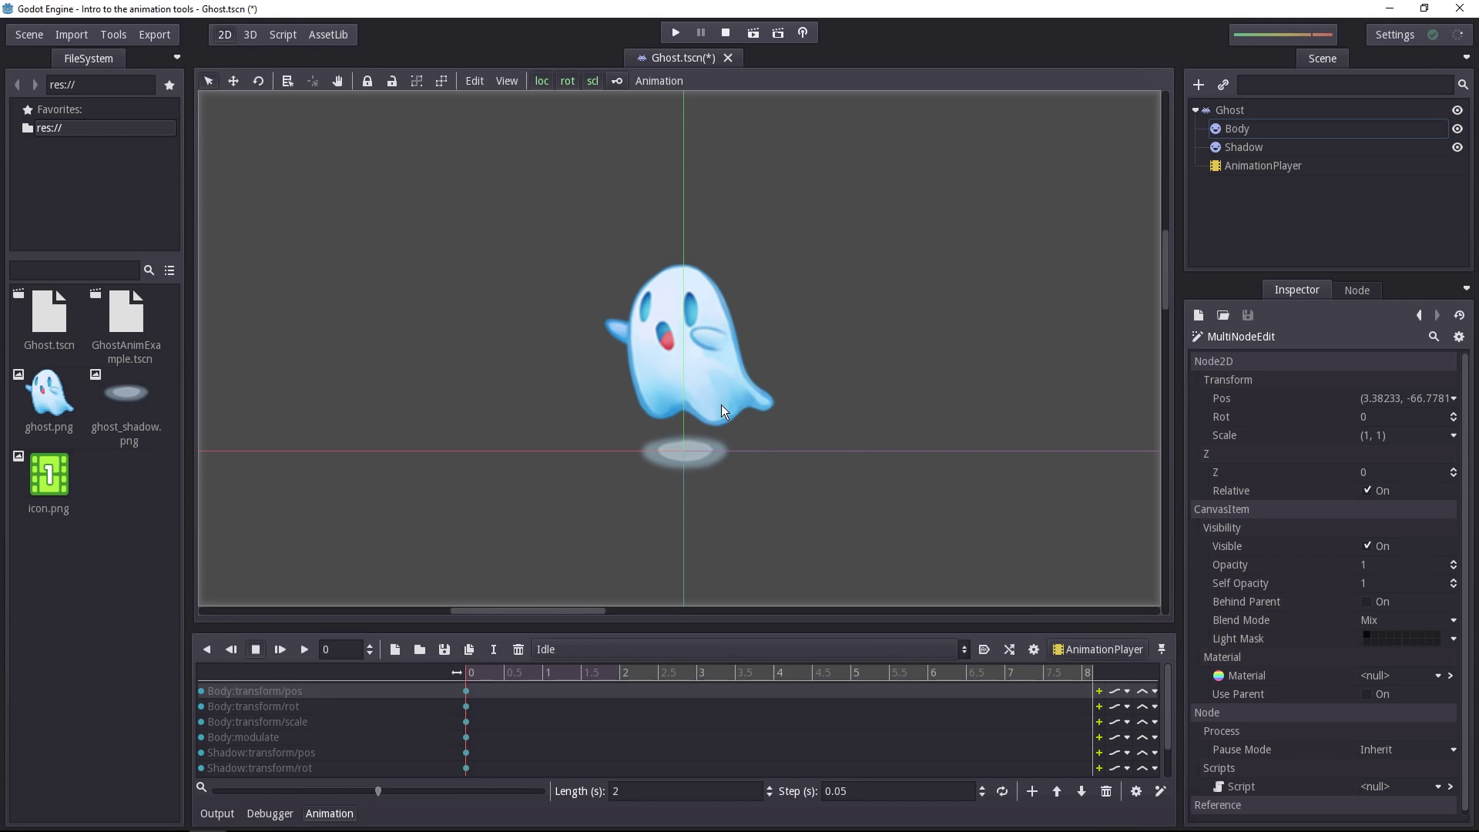
click(1001, 793)
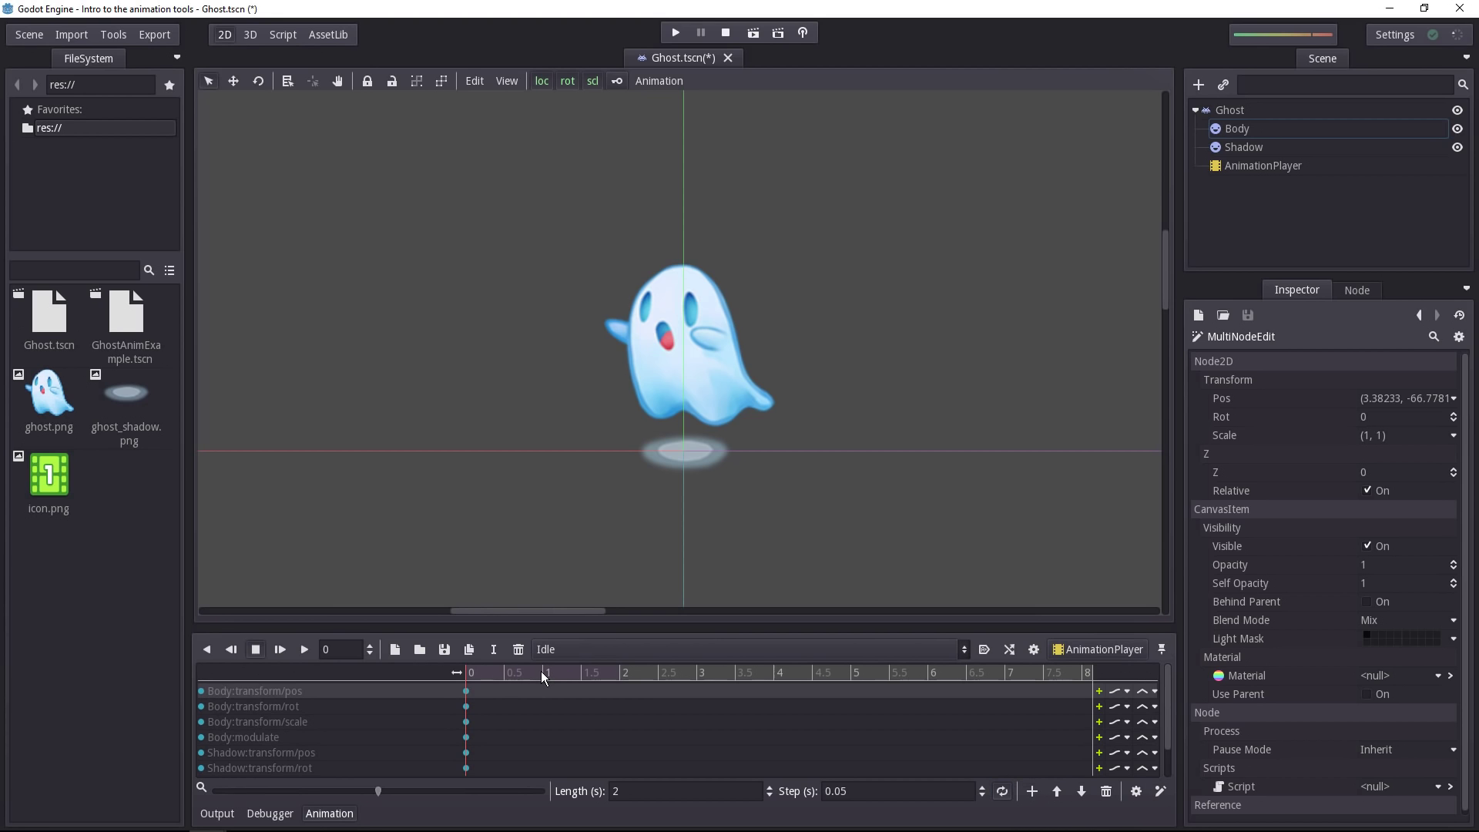
- Key the Body's transform at 1 second with the ghost raised slightly above its start pose
click(1250, 134)
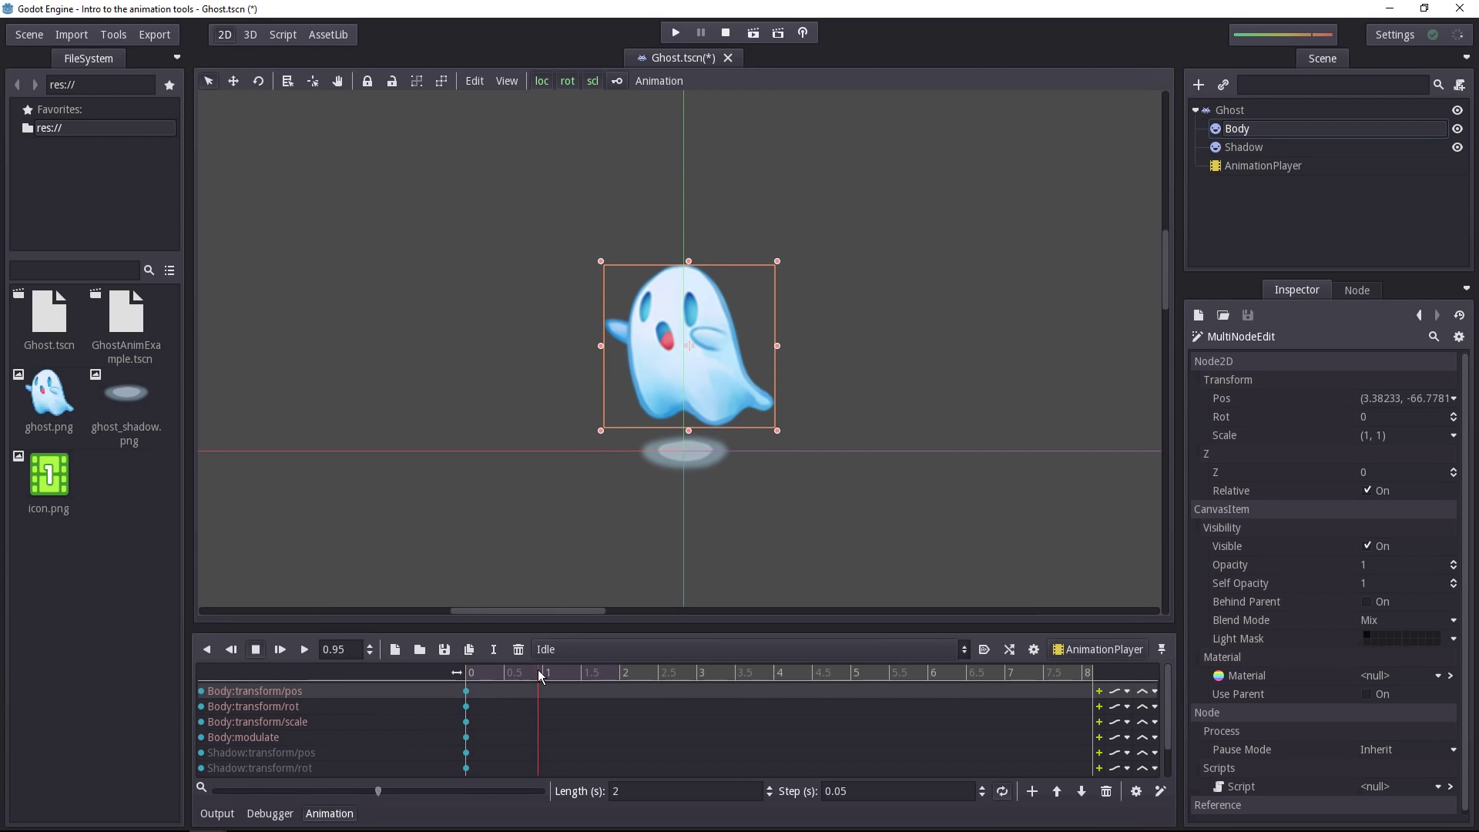
drag(539, 675, 543, 678)
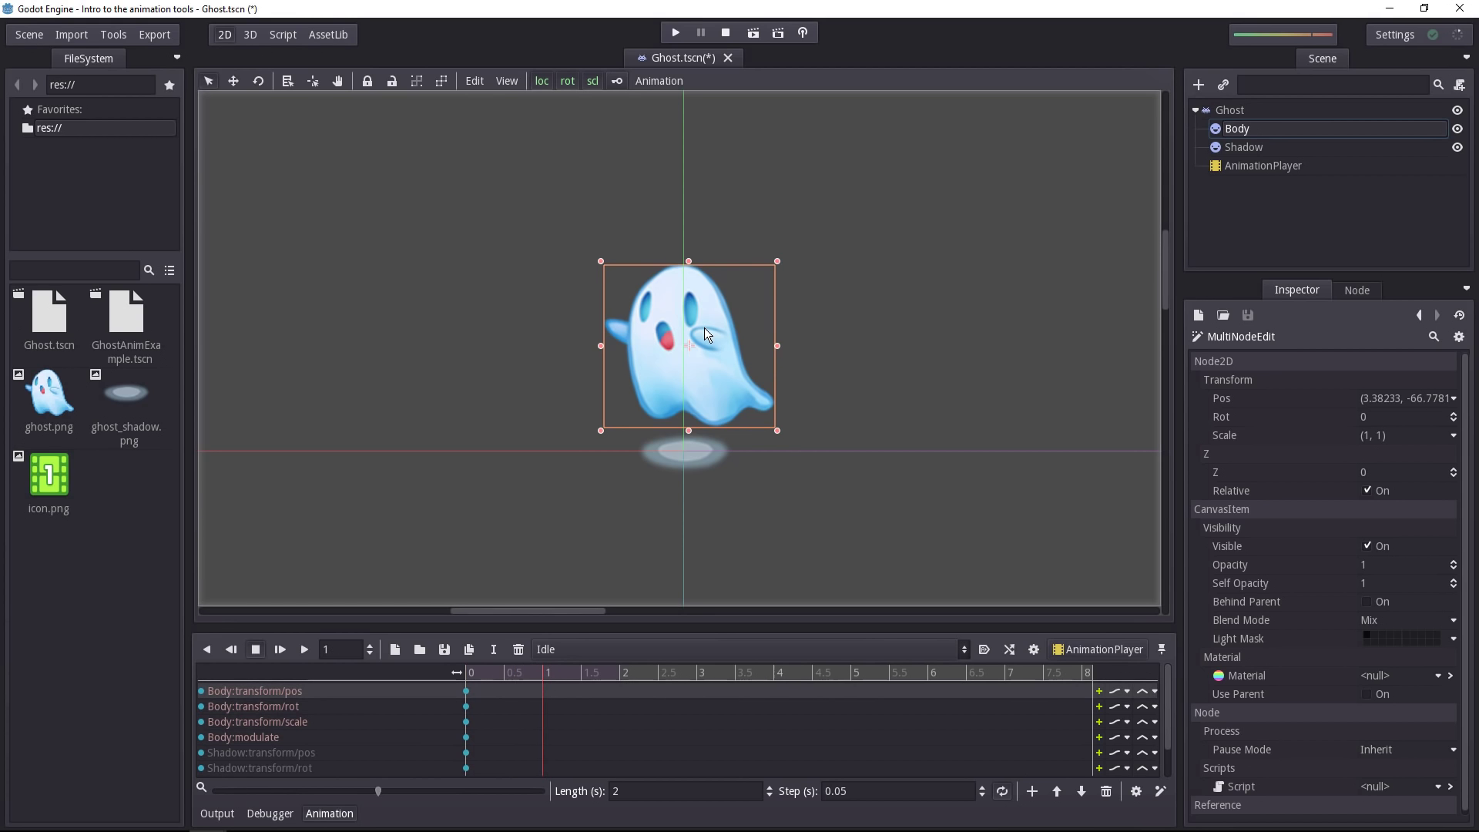
drag(703, 327, 724, 366)
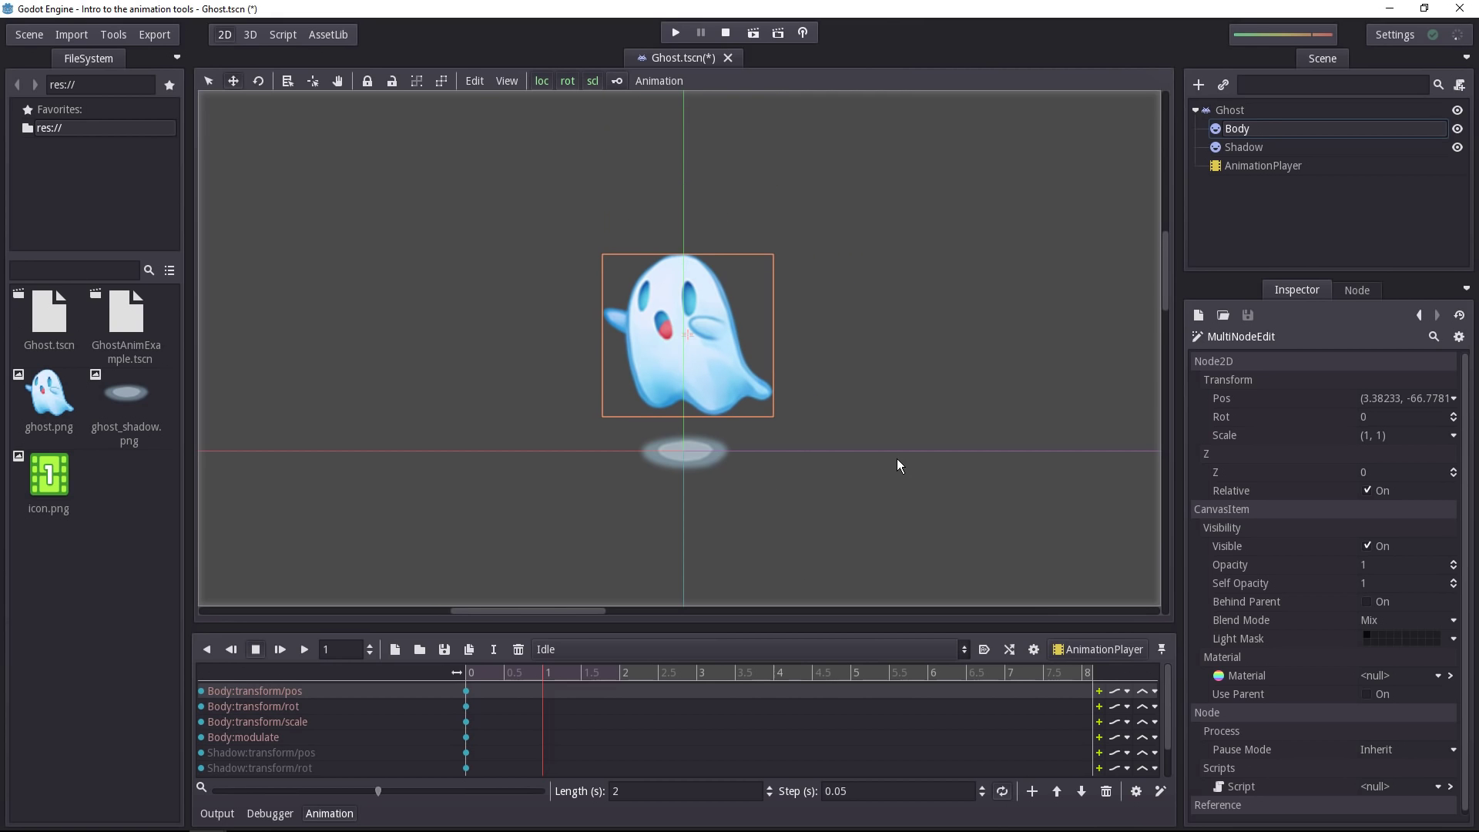
key(Insert)
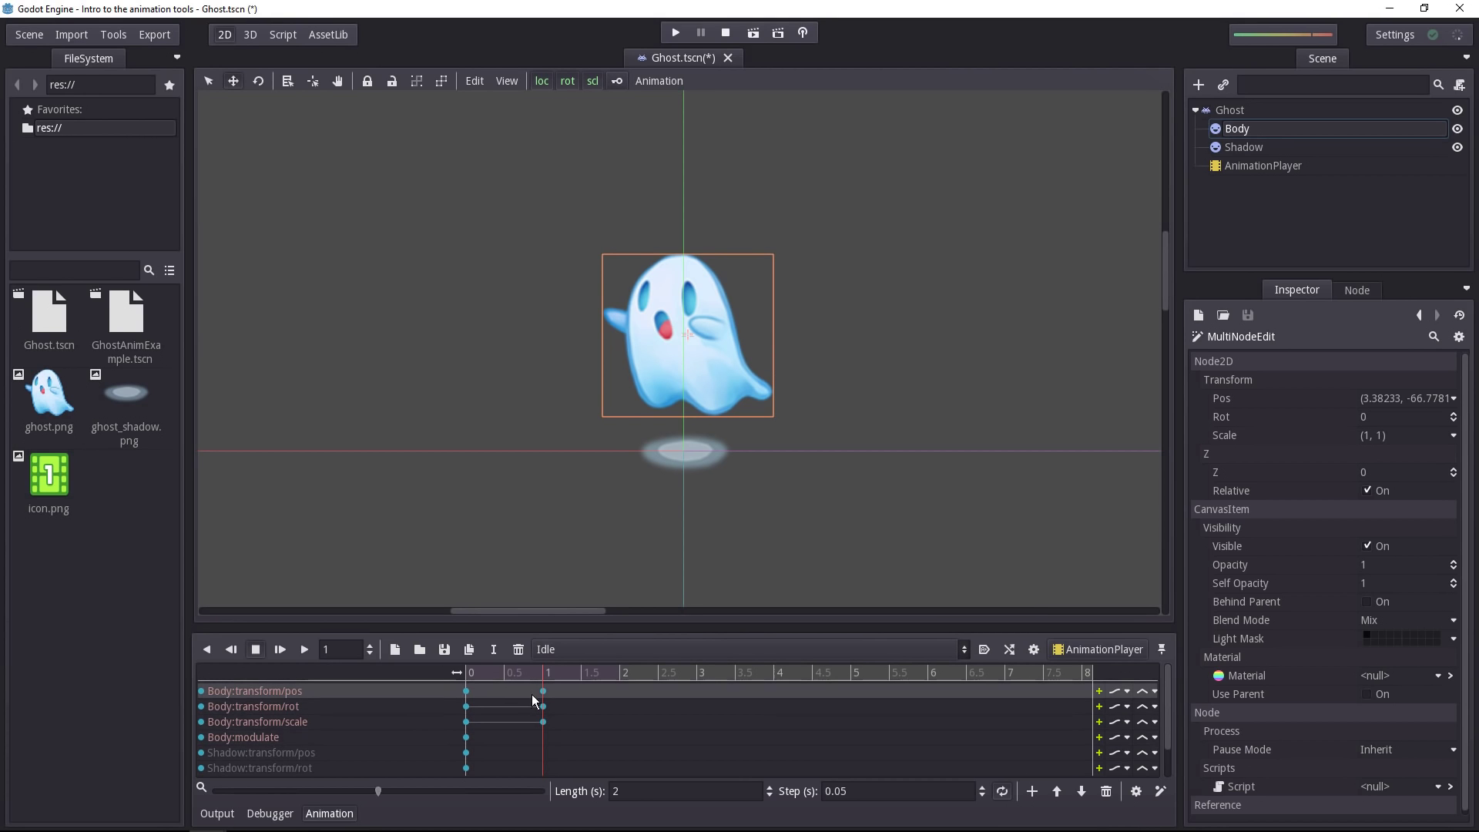
drag(572, 737, 530, 679)
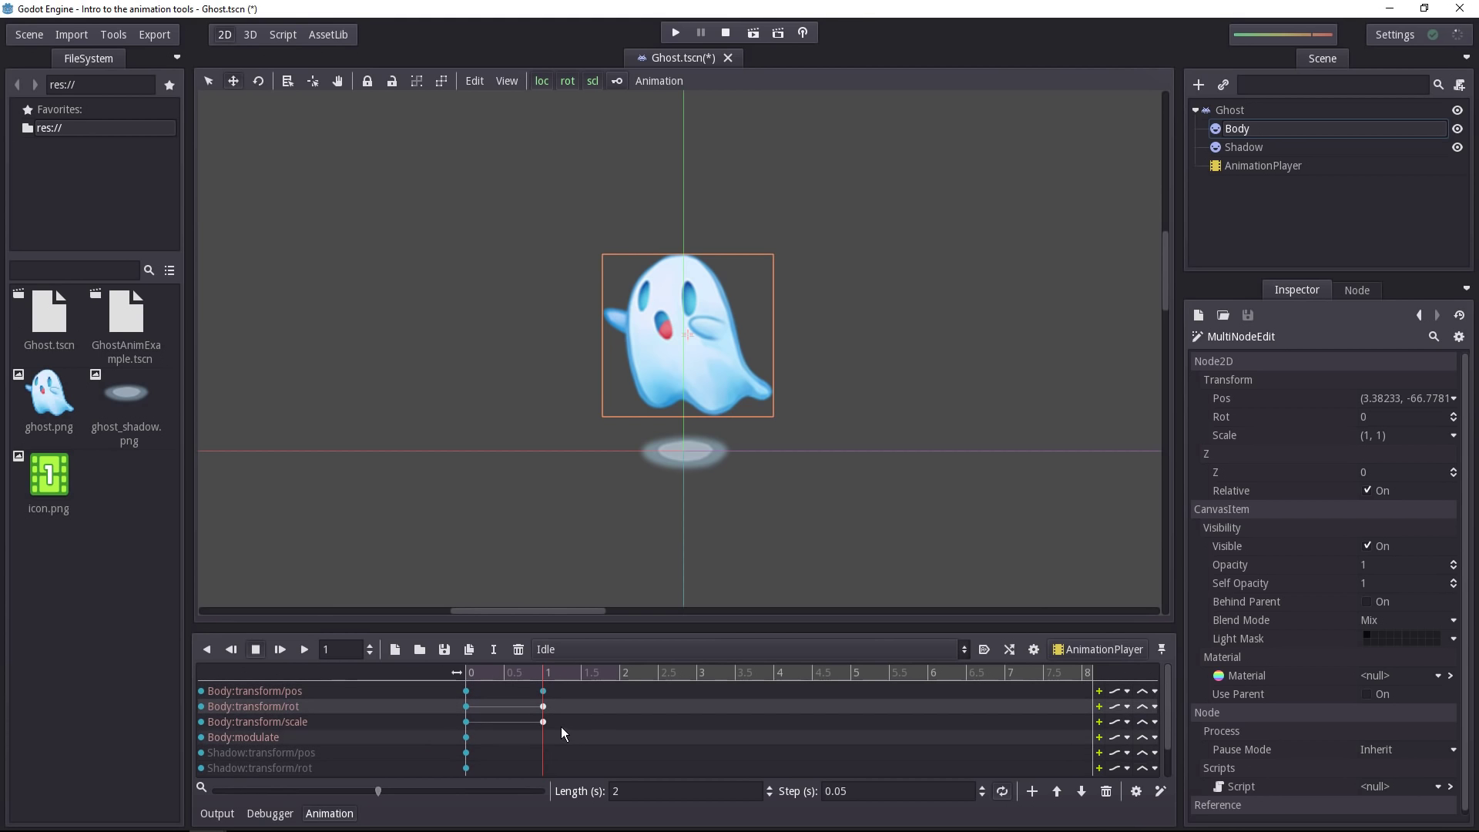
click(560, 730)
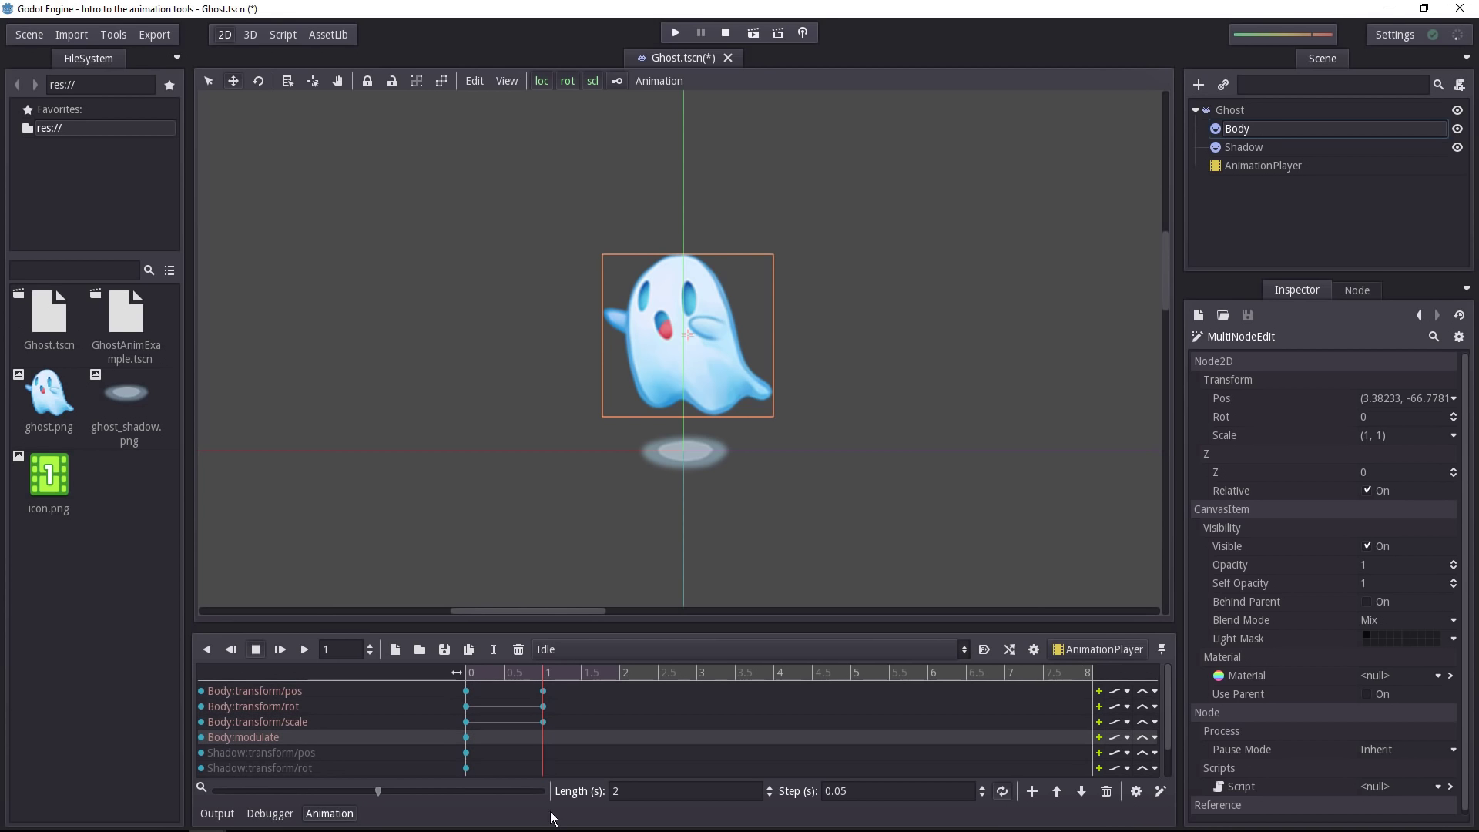
scroll(415, 747, down, 1)
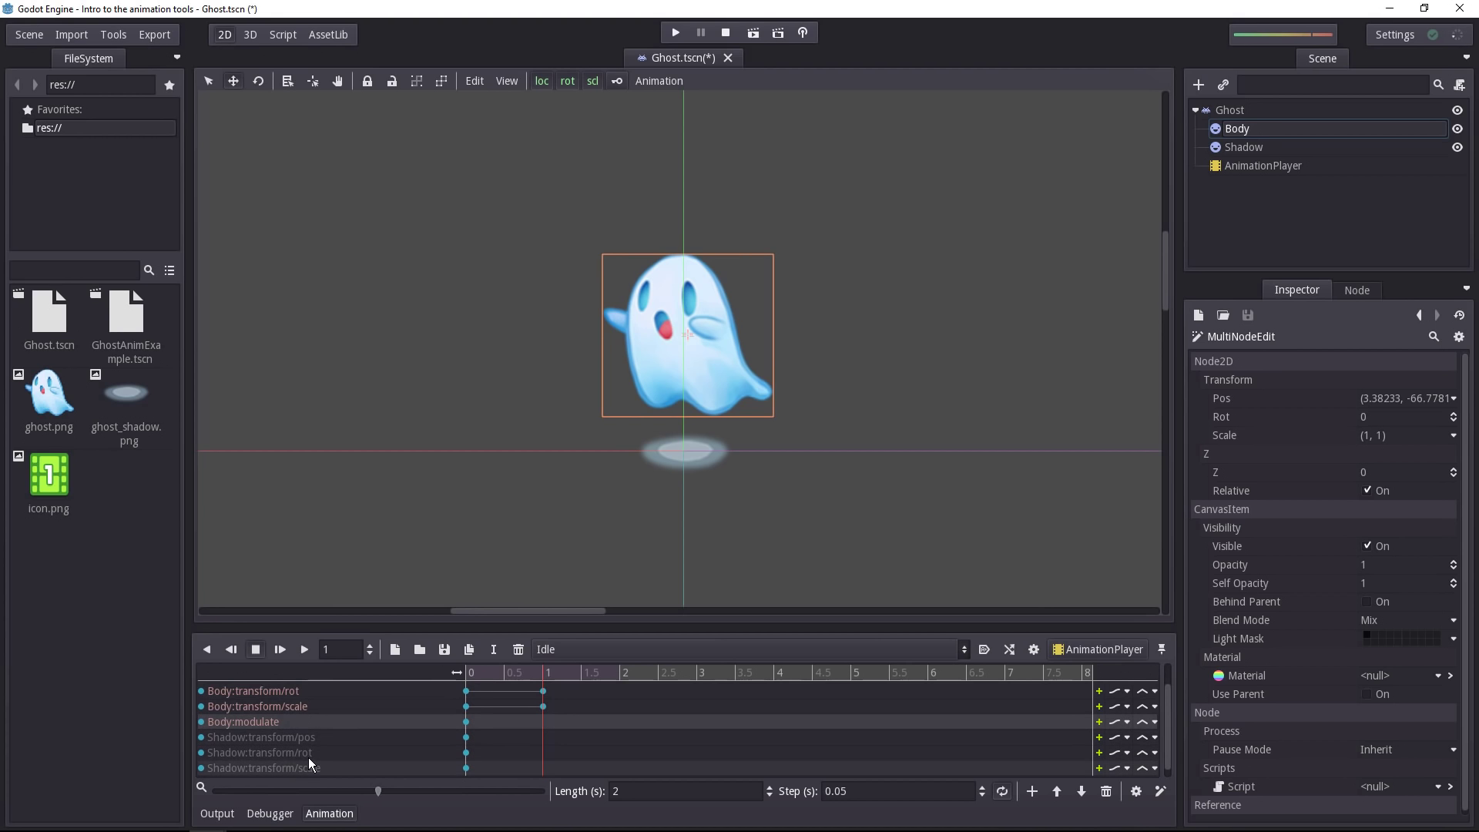
scroll(582, 752, up, 1)
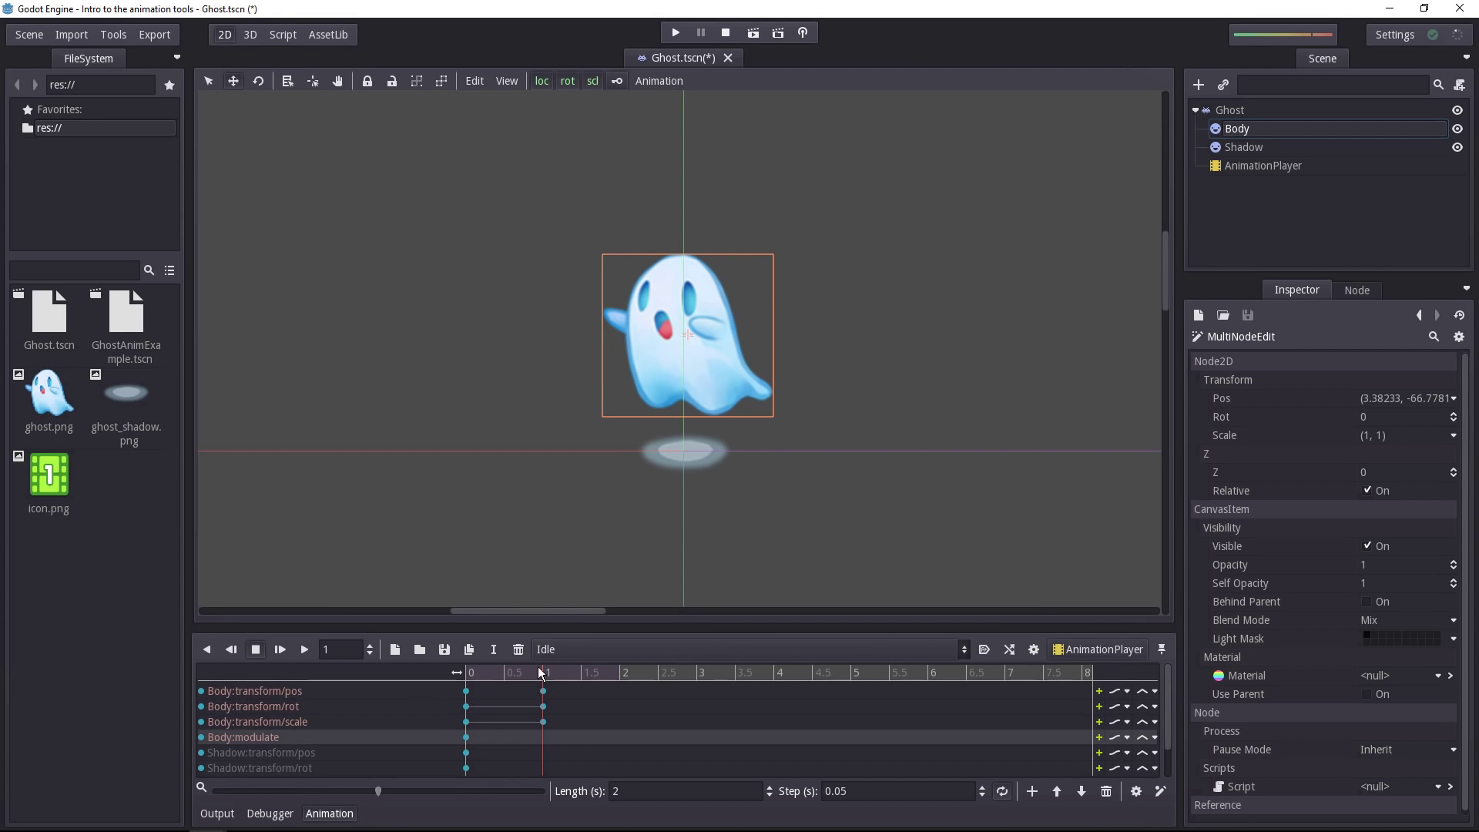
click(515, 672)
drag(514, 672, 627, 696)
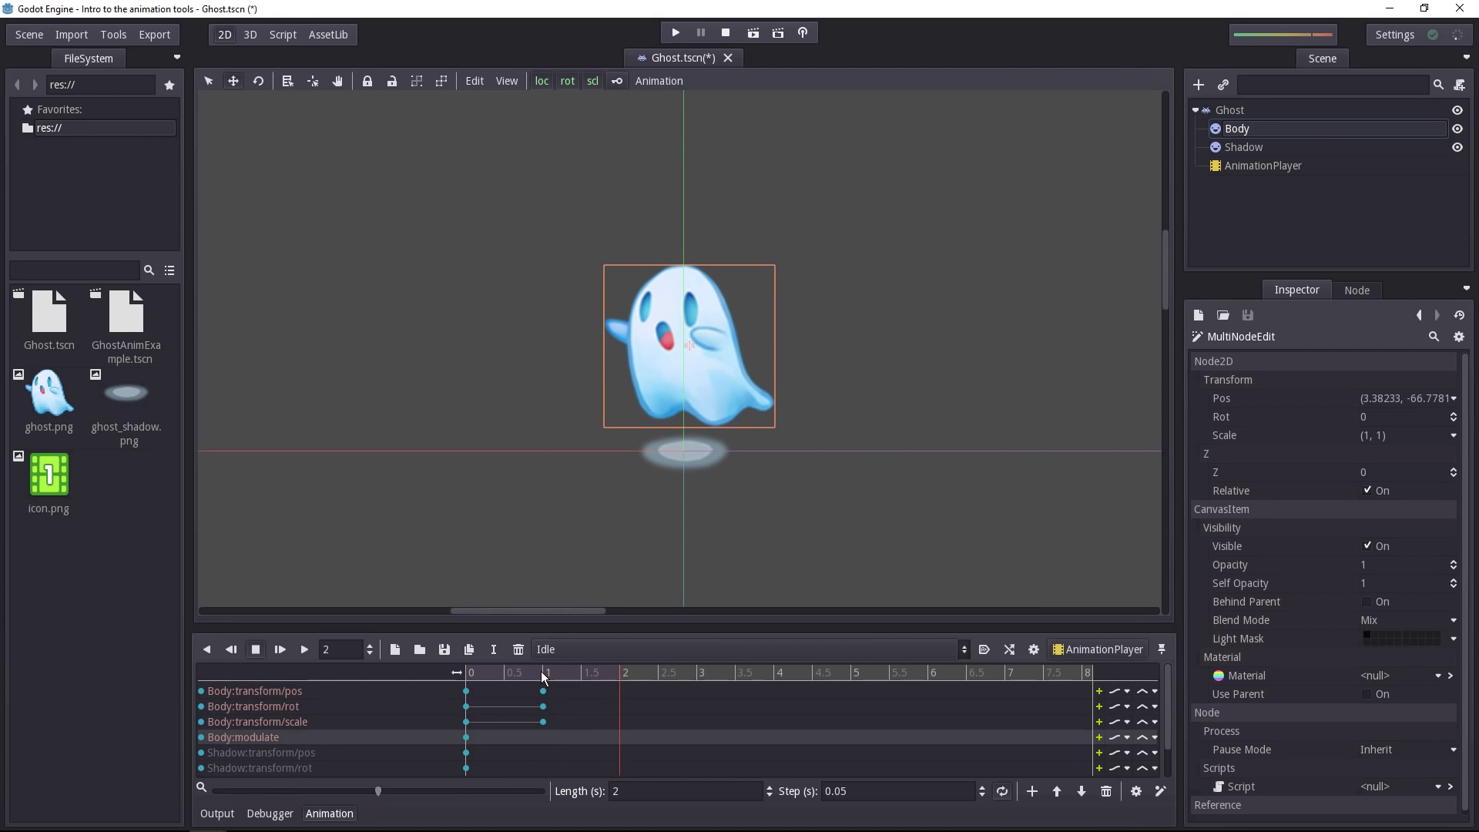
drag(543, 676, 638, 672)
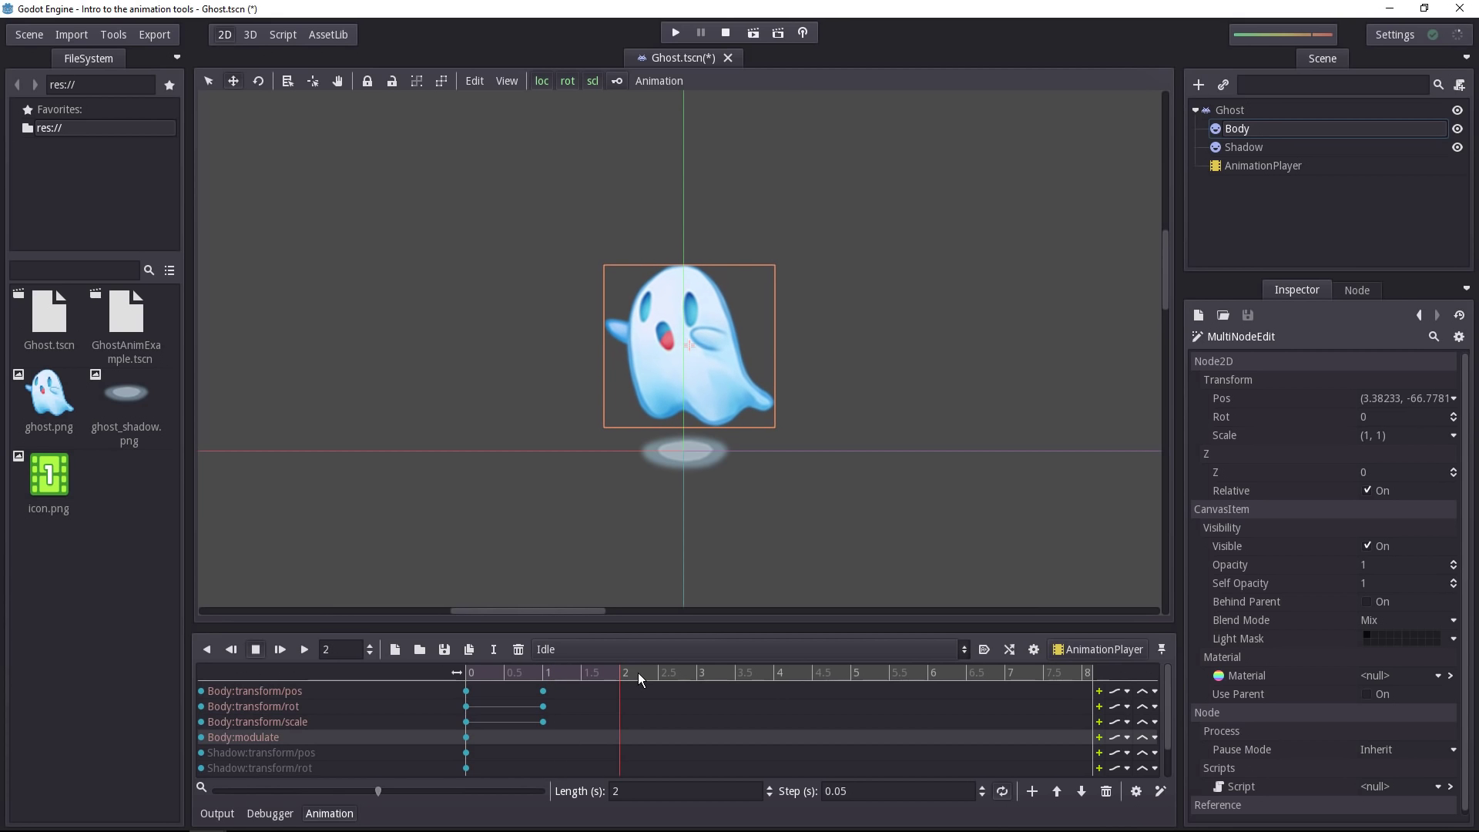
click(1001, 792)
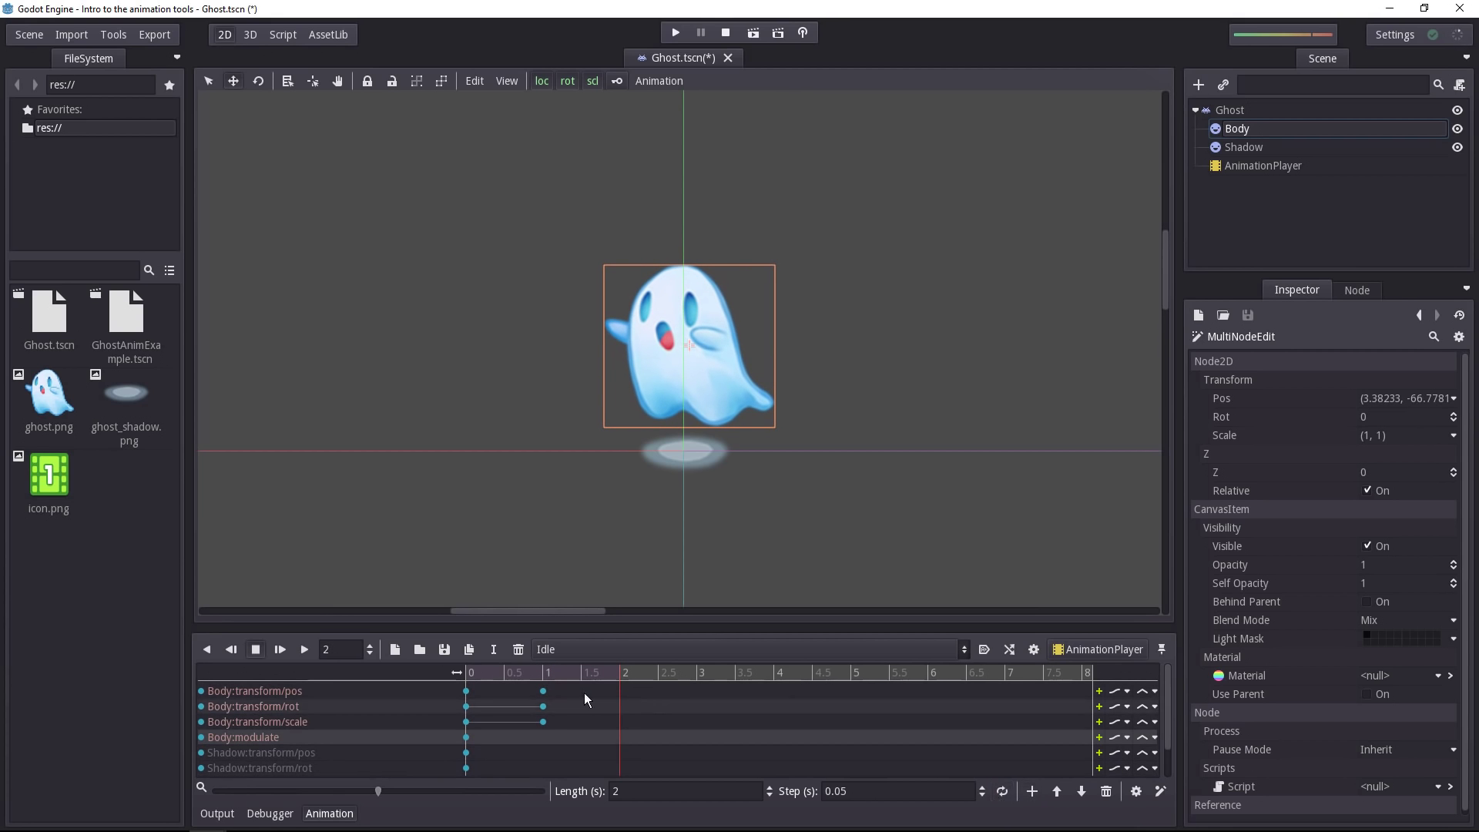
drag(507, 677, 628, 669)
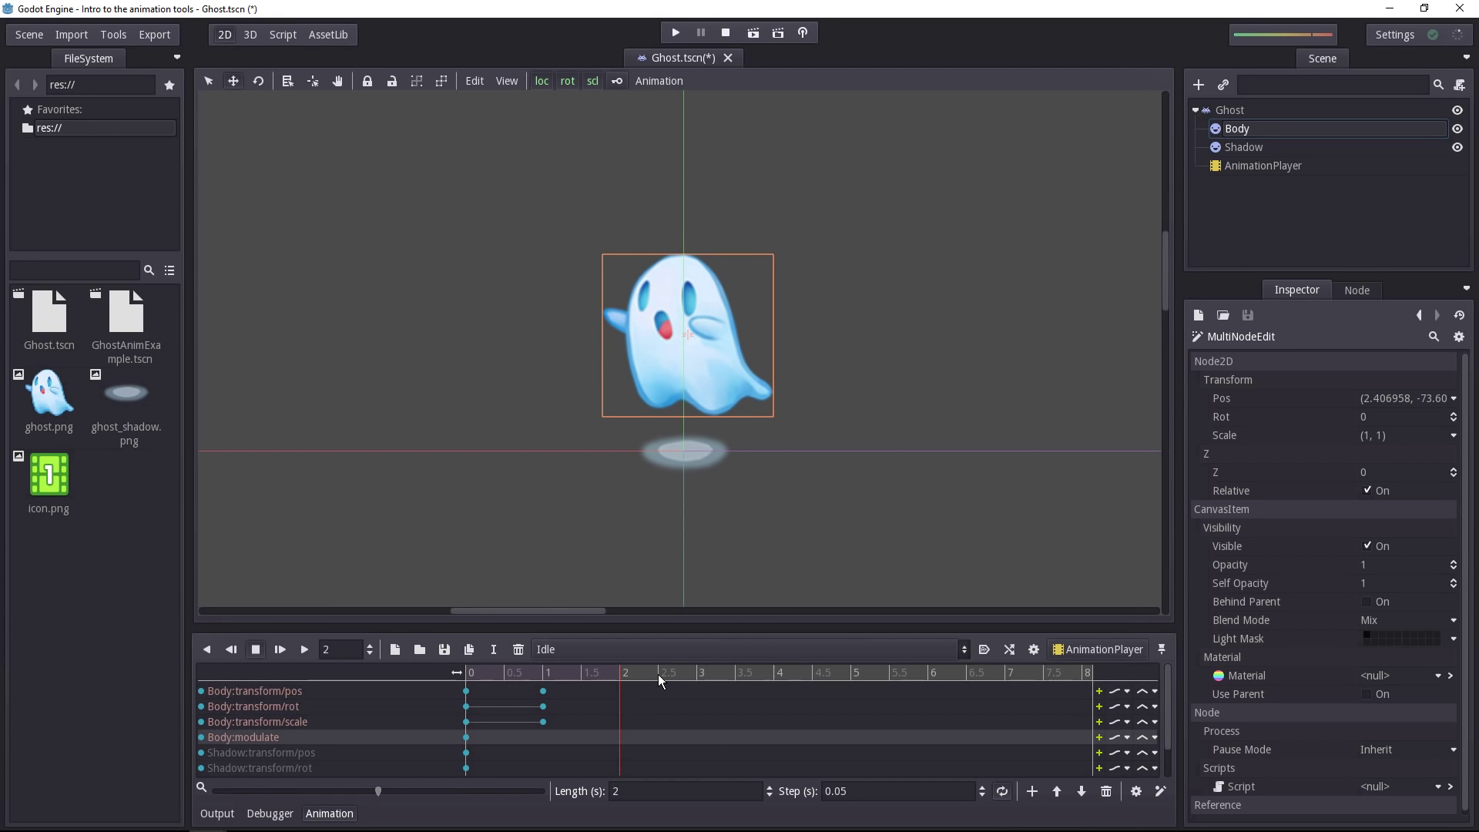
- Rewind the timeline and set Idle to autoplay when the scene loads
click(466, 672)
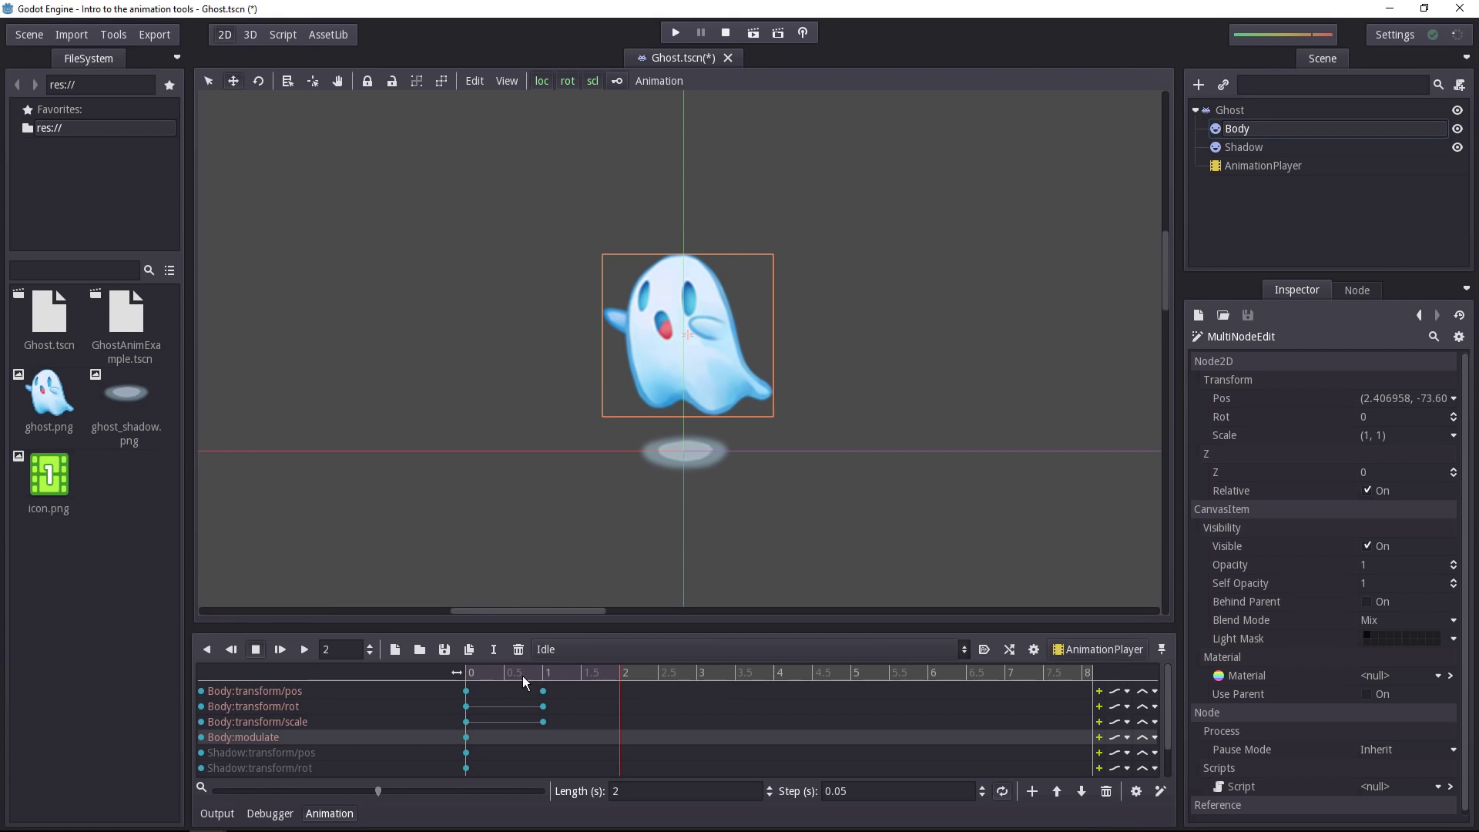
click(984, 648)
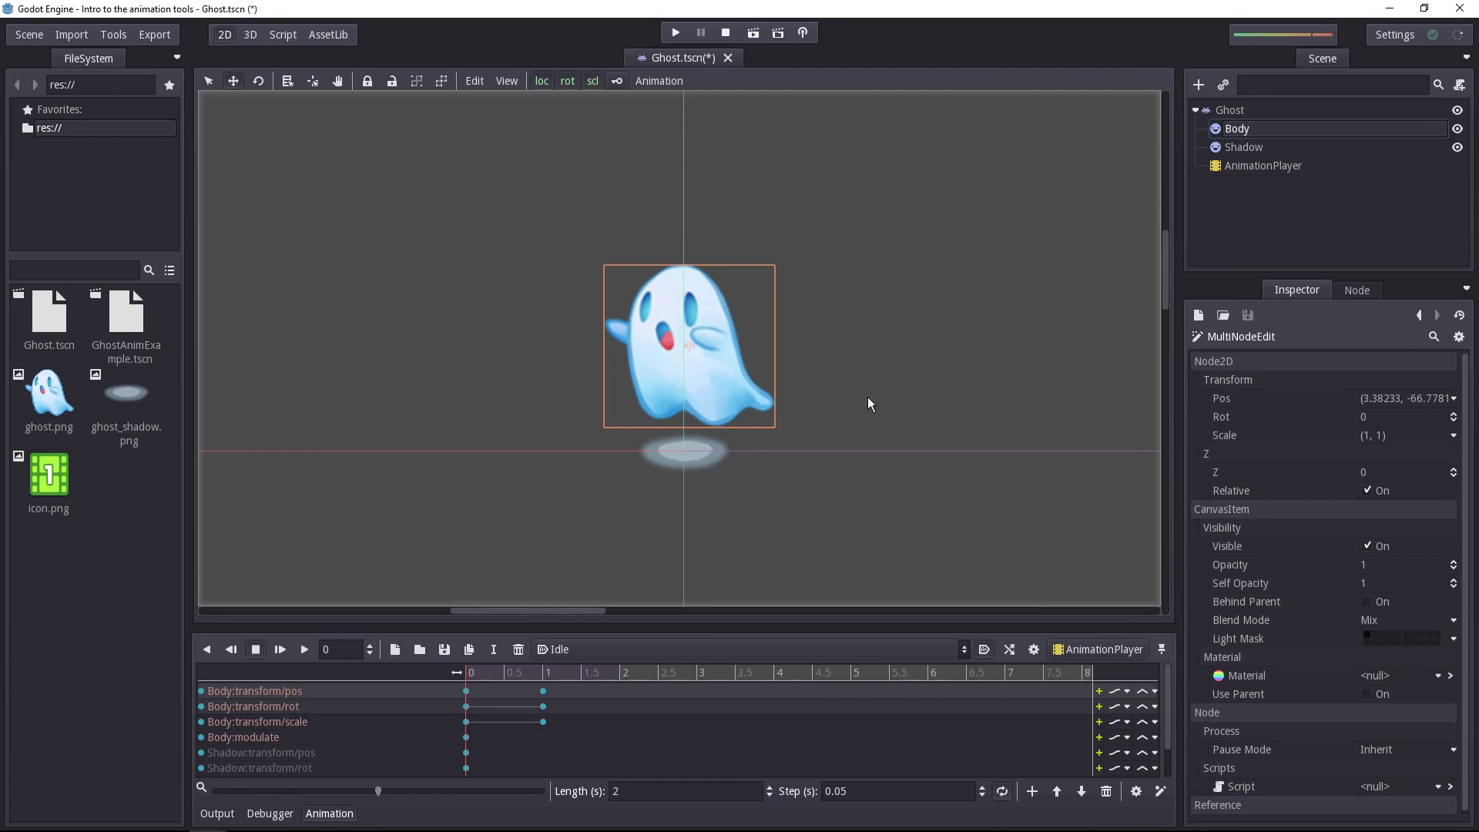
- Show the key editor for the Body rotation key at 1 second (time 1, value 0)
click(1163, 792)
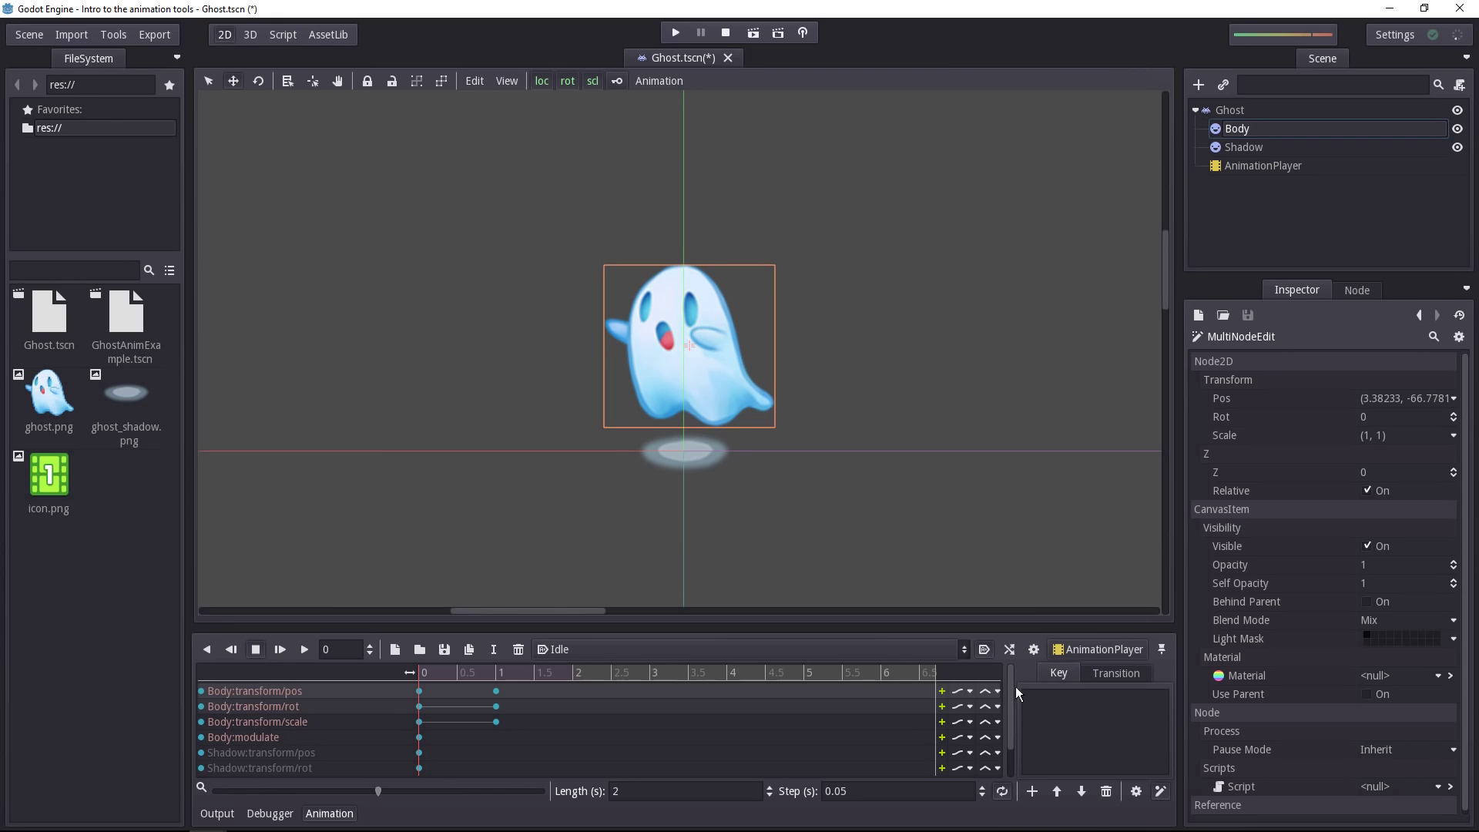
drag(496, 706, 480, 690)
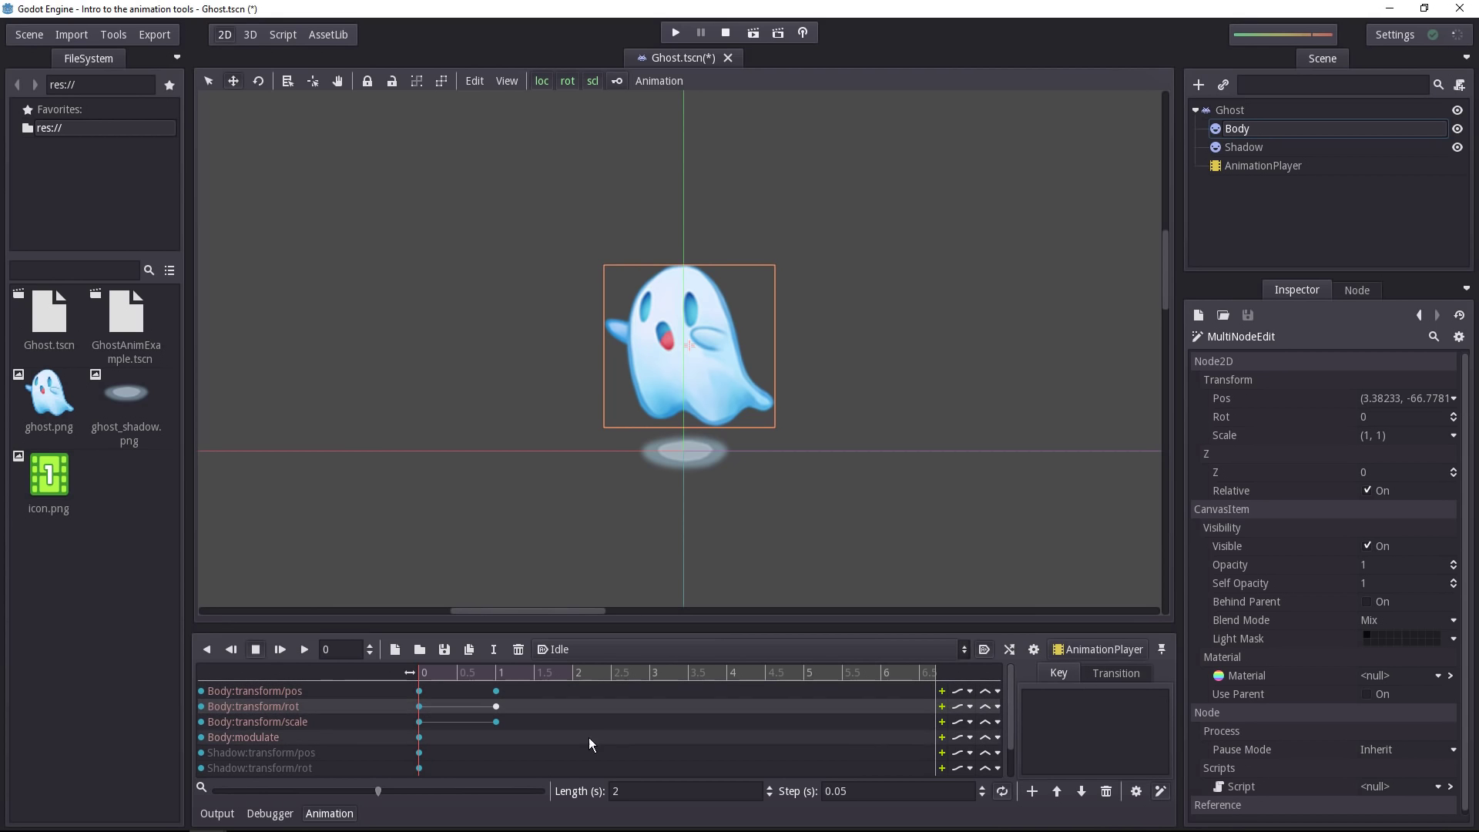
click(496, 705)
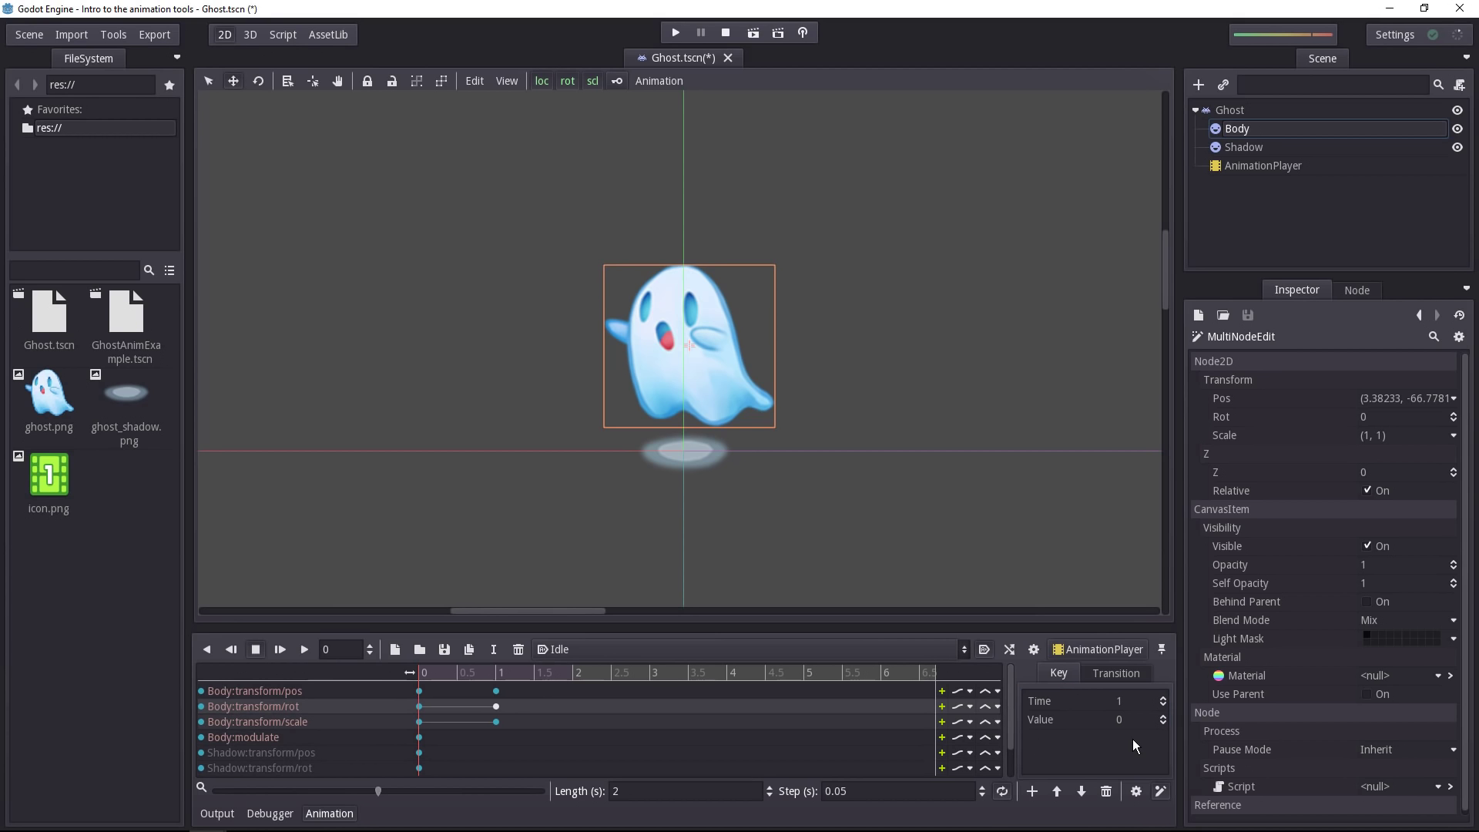
- Give the Body's 0-second position key an ease-out transition of 0.15
click(1116, 677)
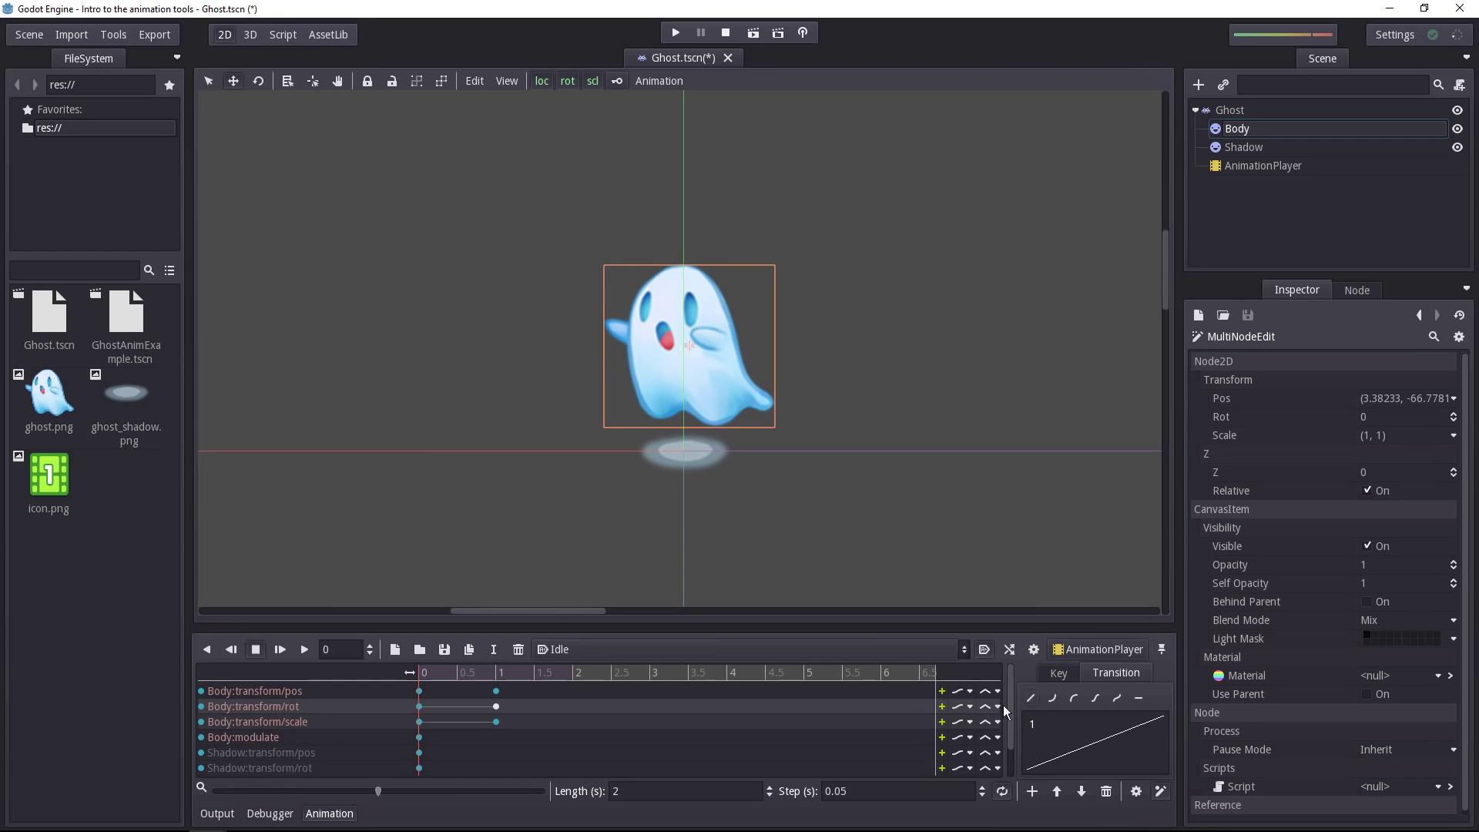
click(419, 707)
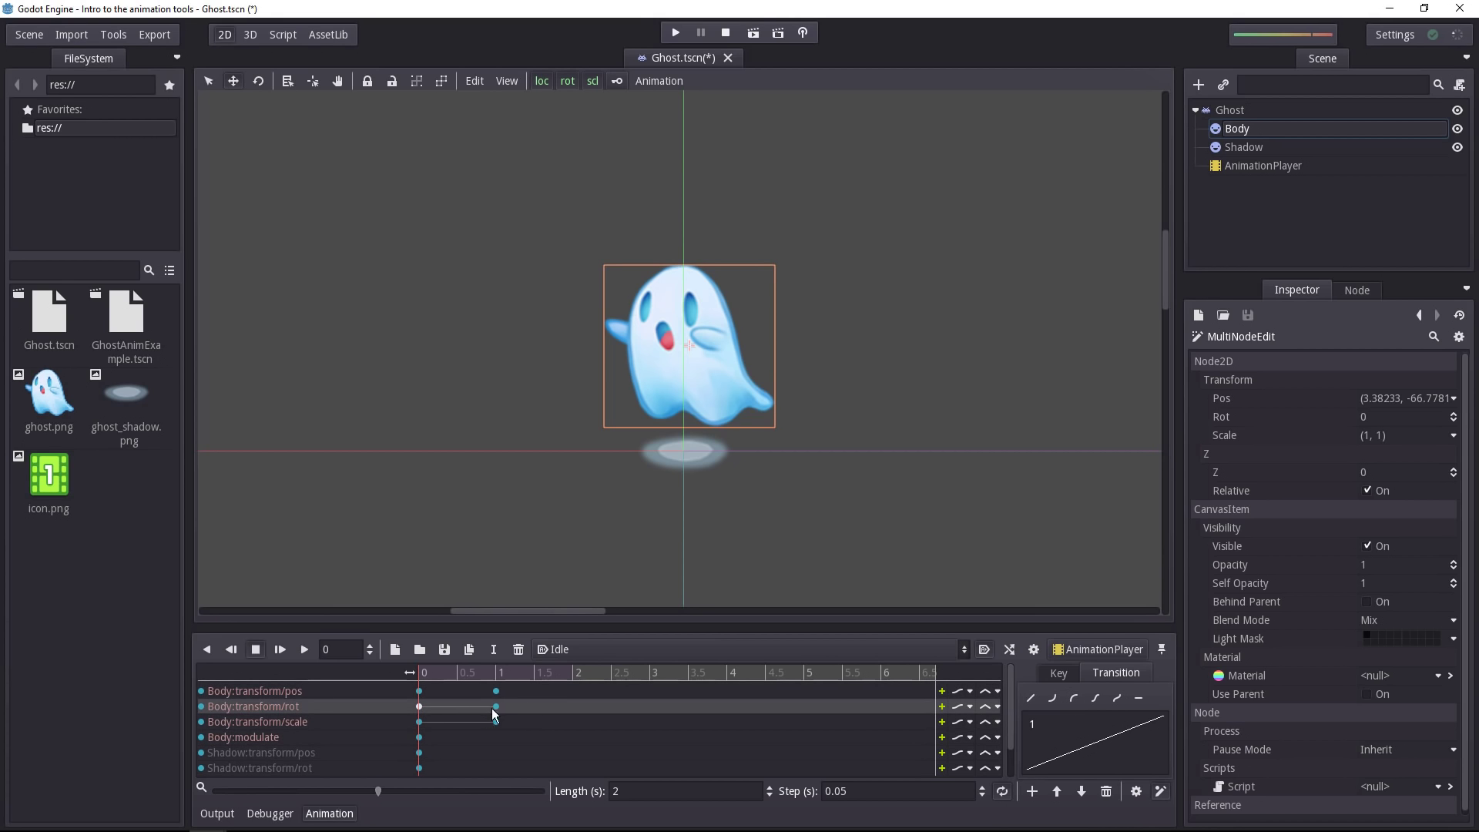
click(503, 674)
click(419, 691)
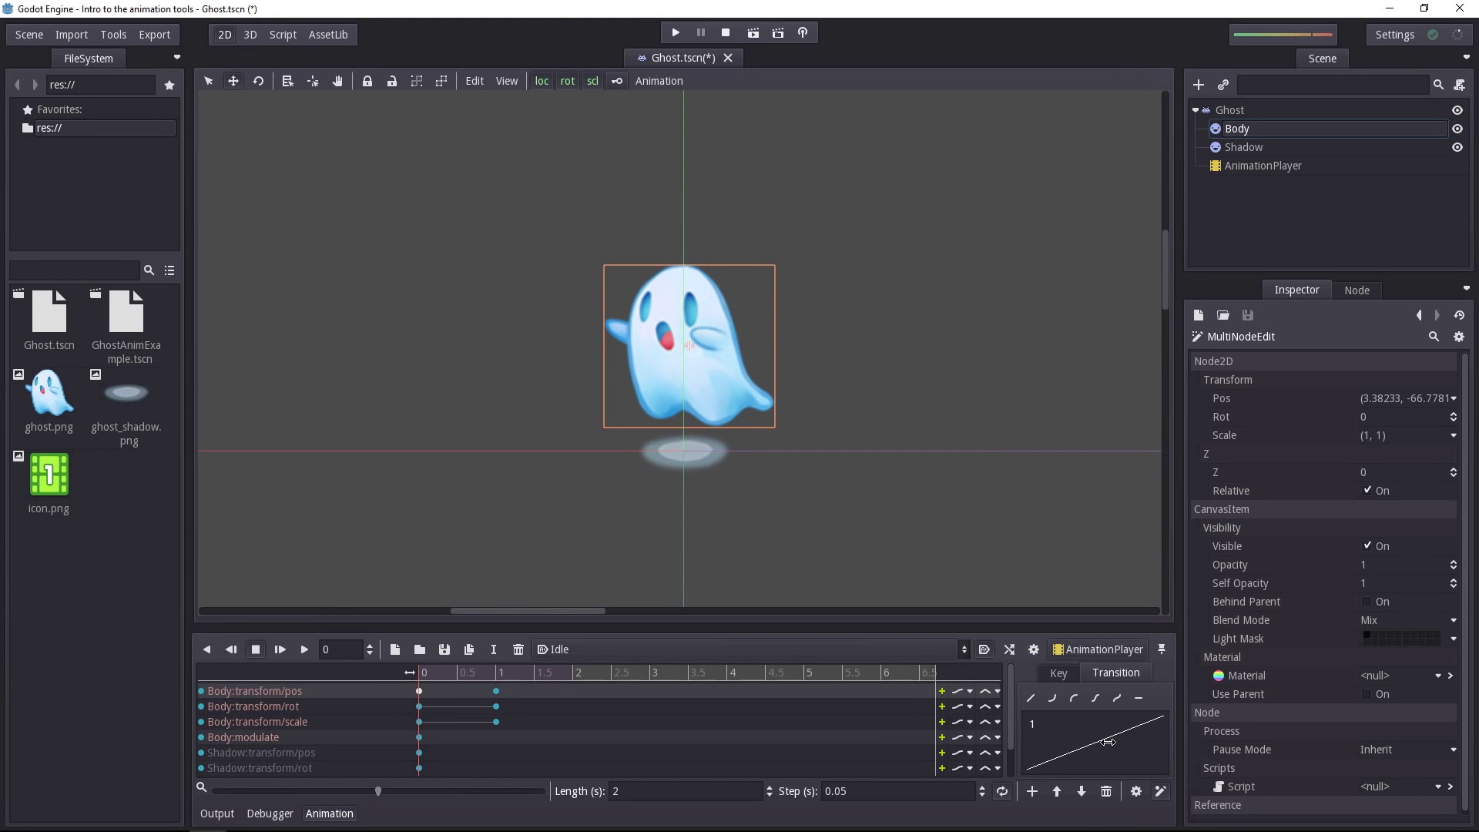
drag(1072, 742, 1036, 769)
- Lower the ghost Body slightly at the 1-second mark
click(501, 675)
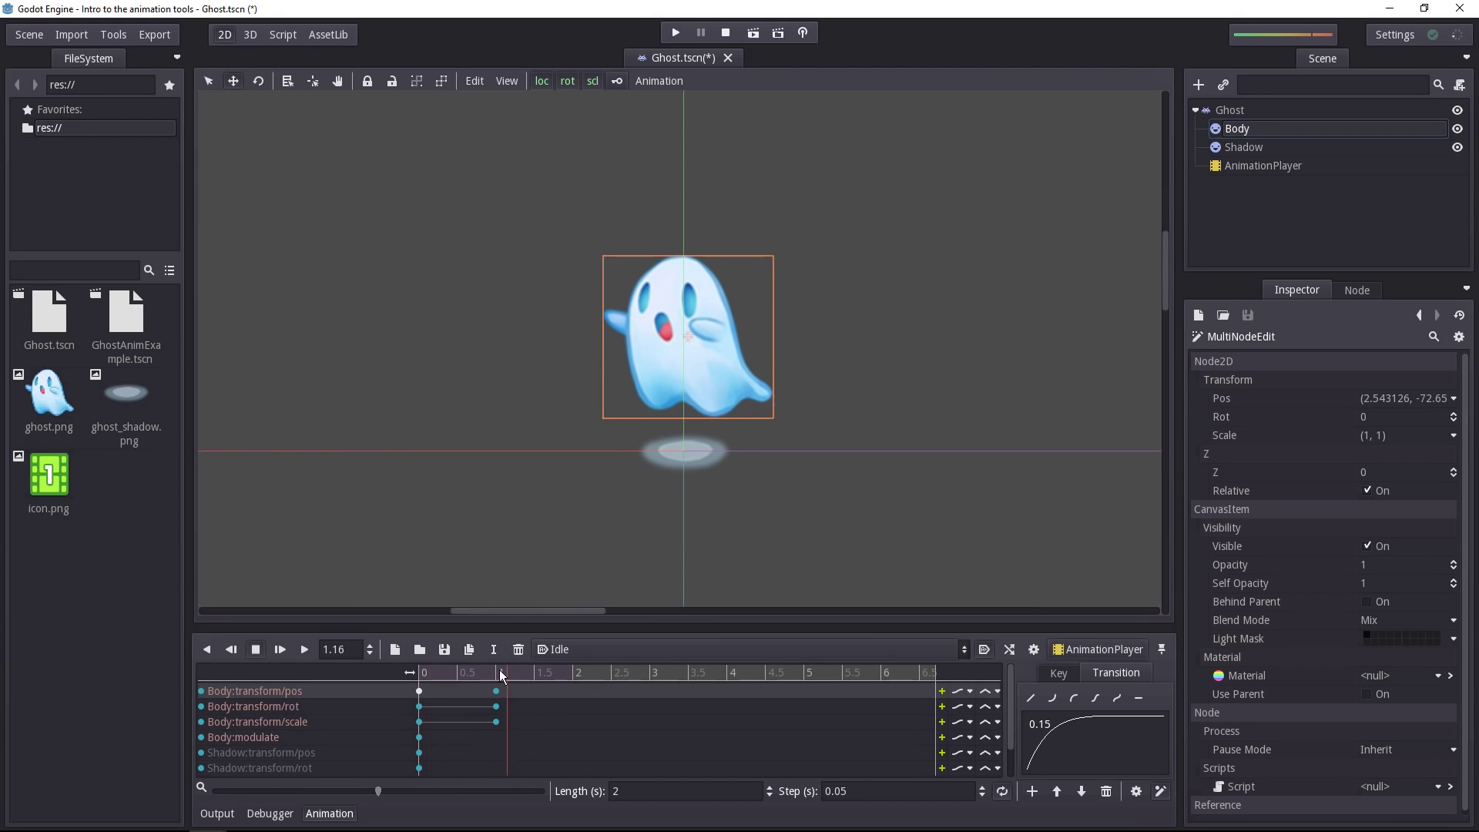
click(496, 679)
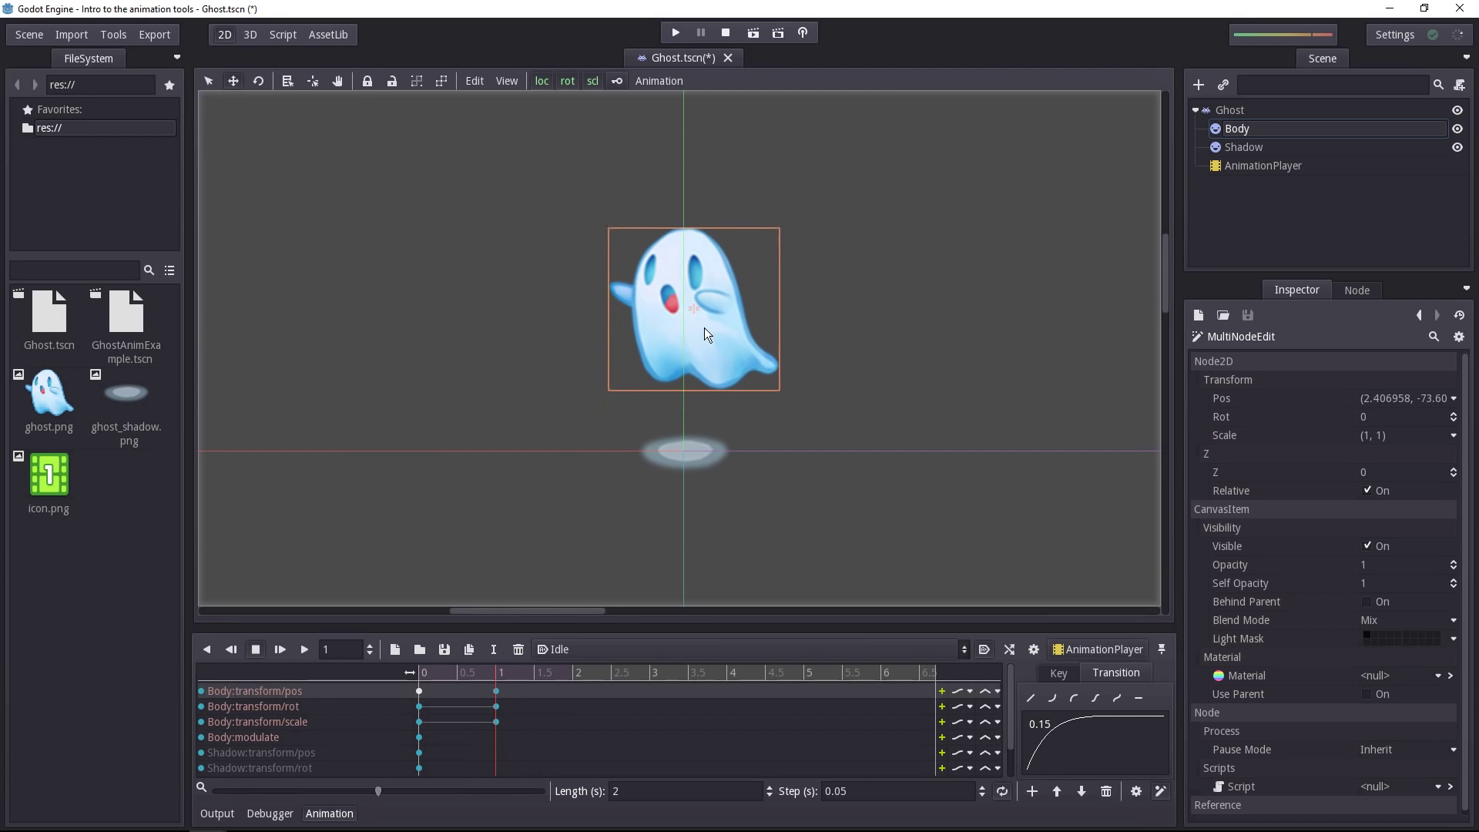
drag(712, 247, 710, 249)
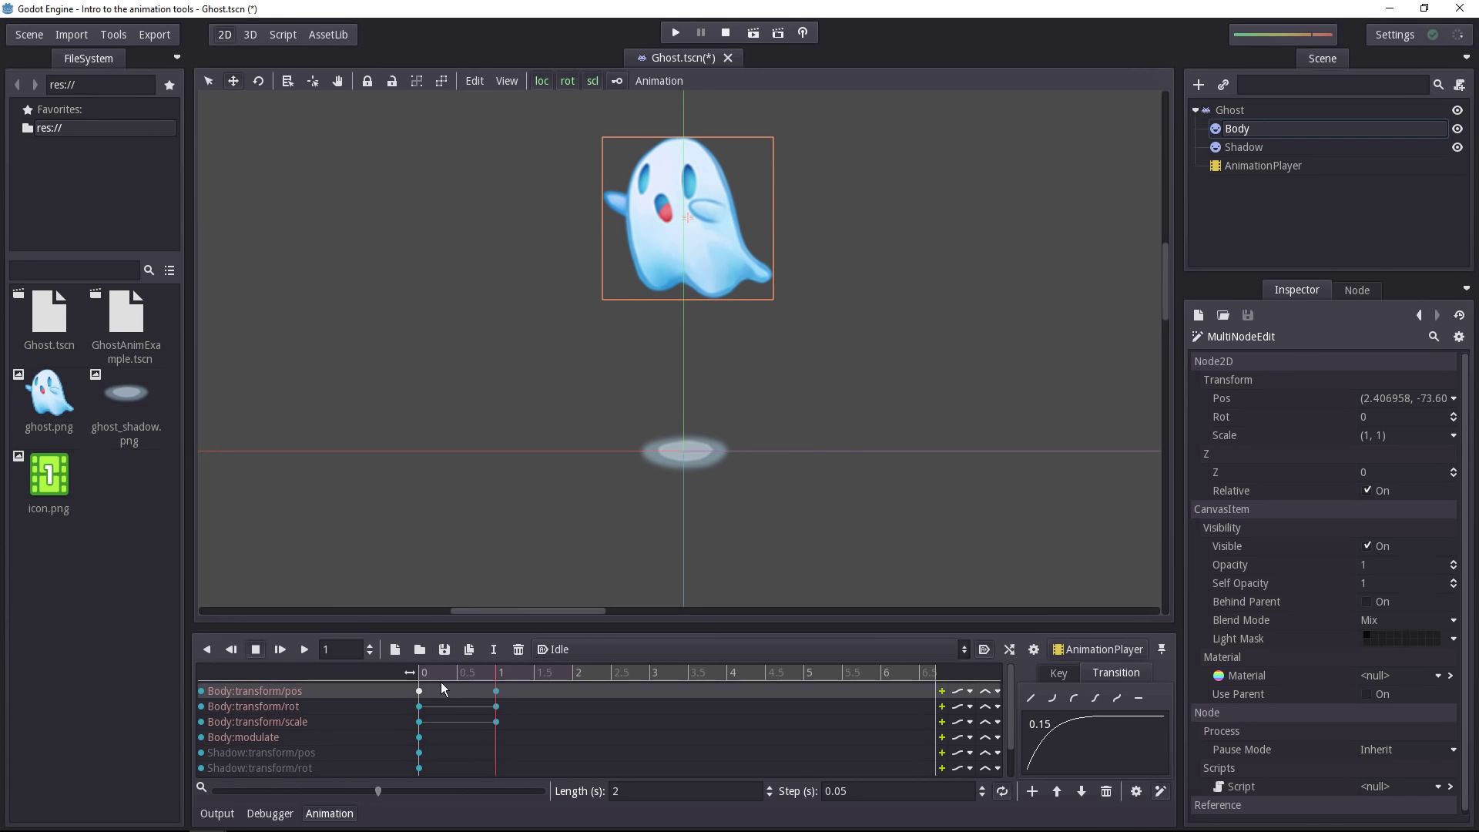
- Preview Idle from the start, then select the Body position key at 1 second
click(424, 670)
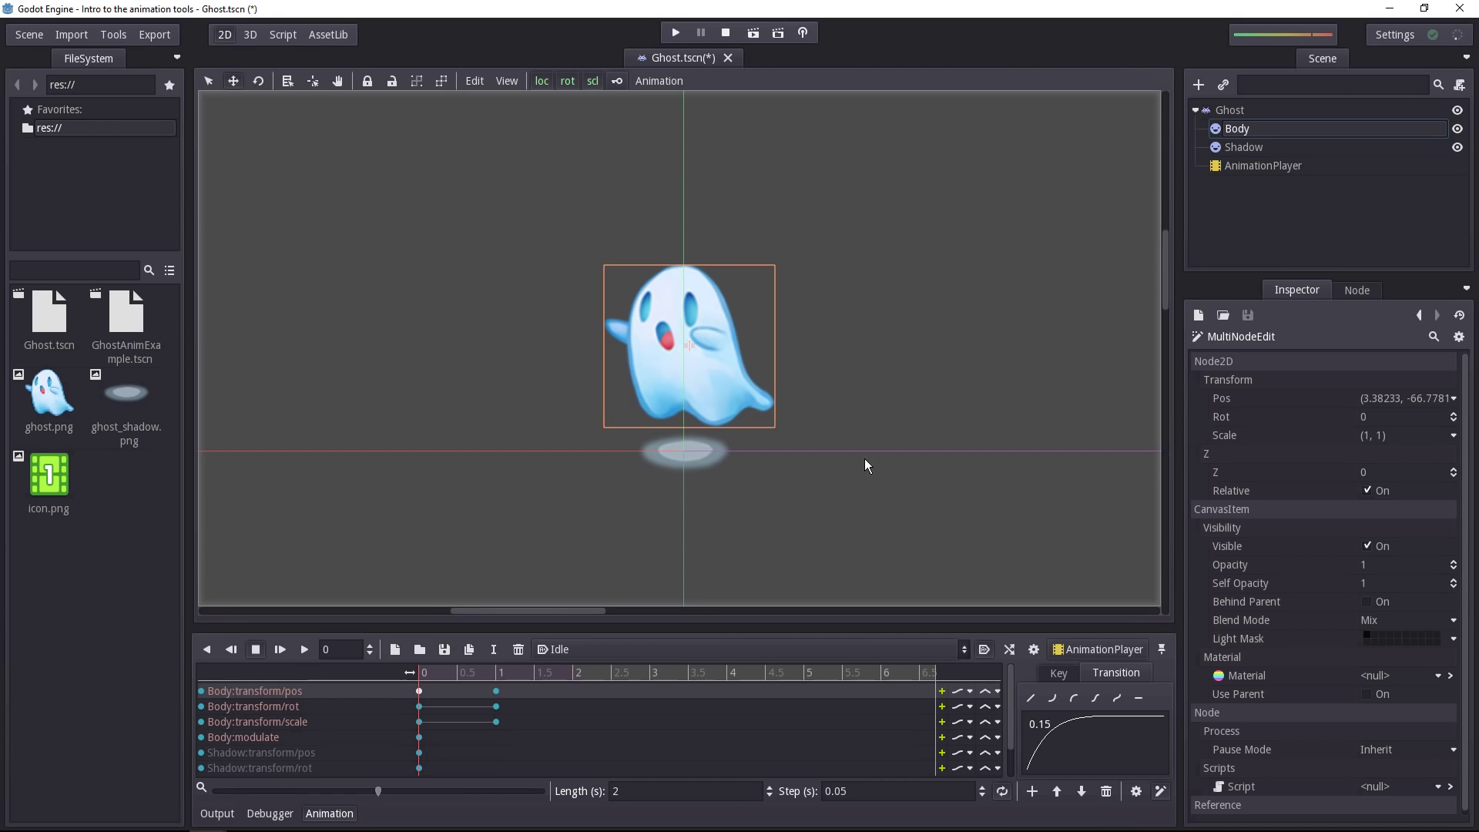
key(shift+d)
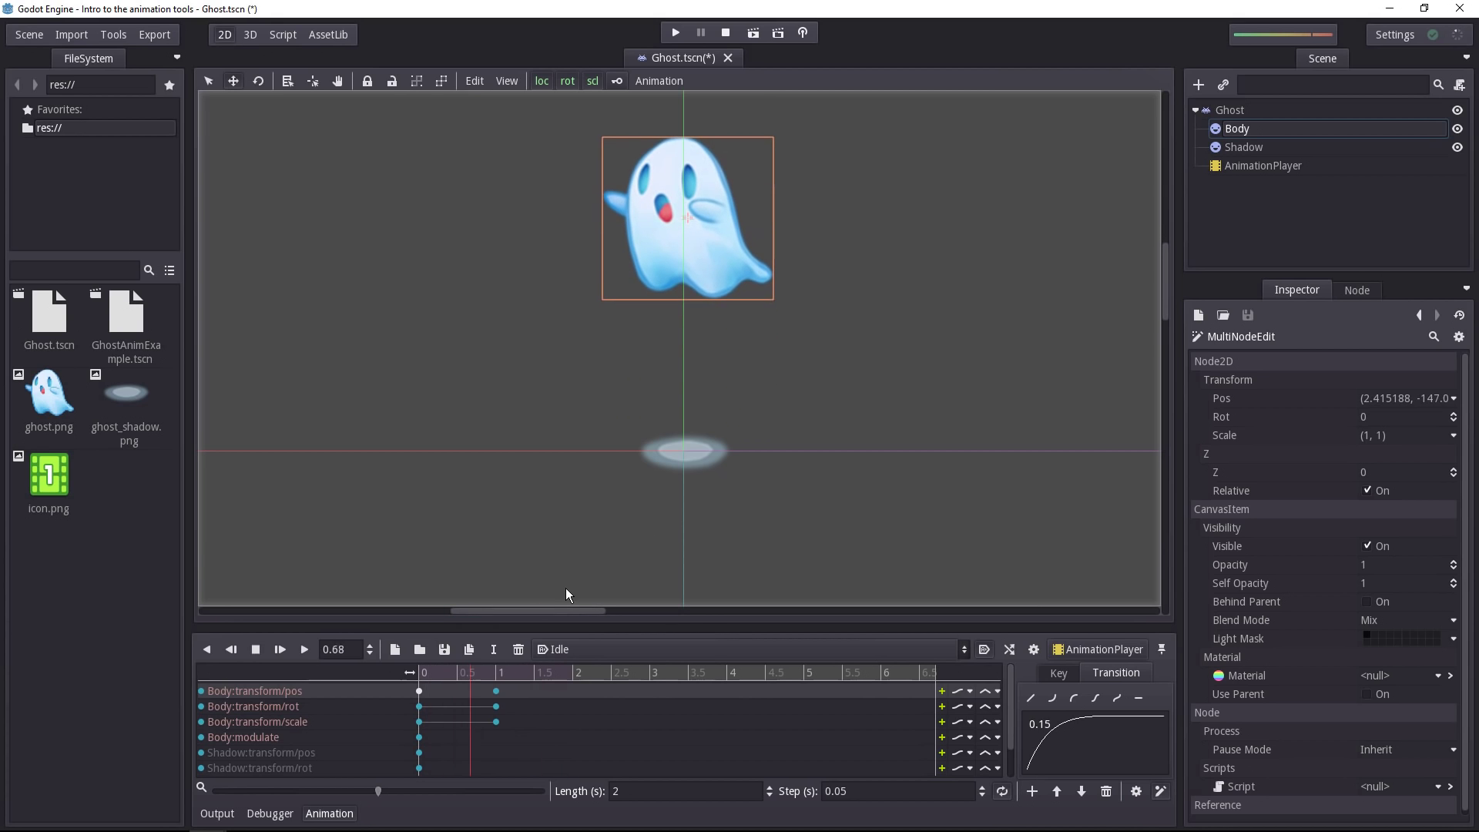
click(512, 674)
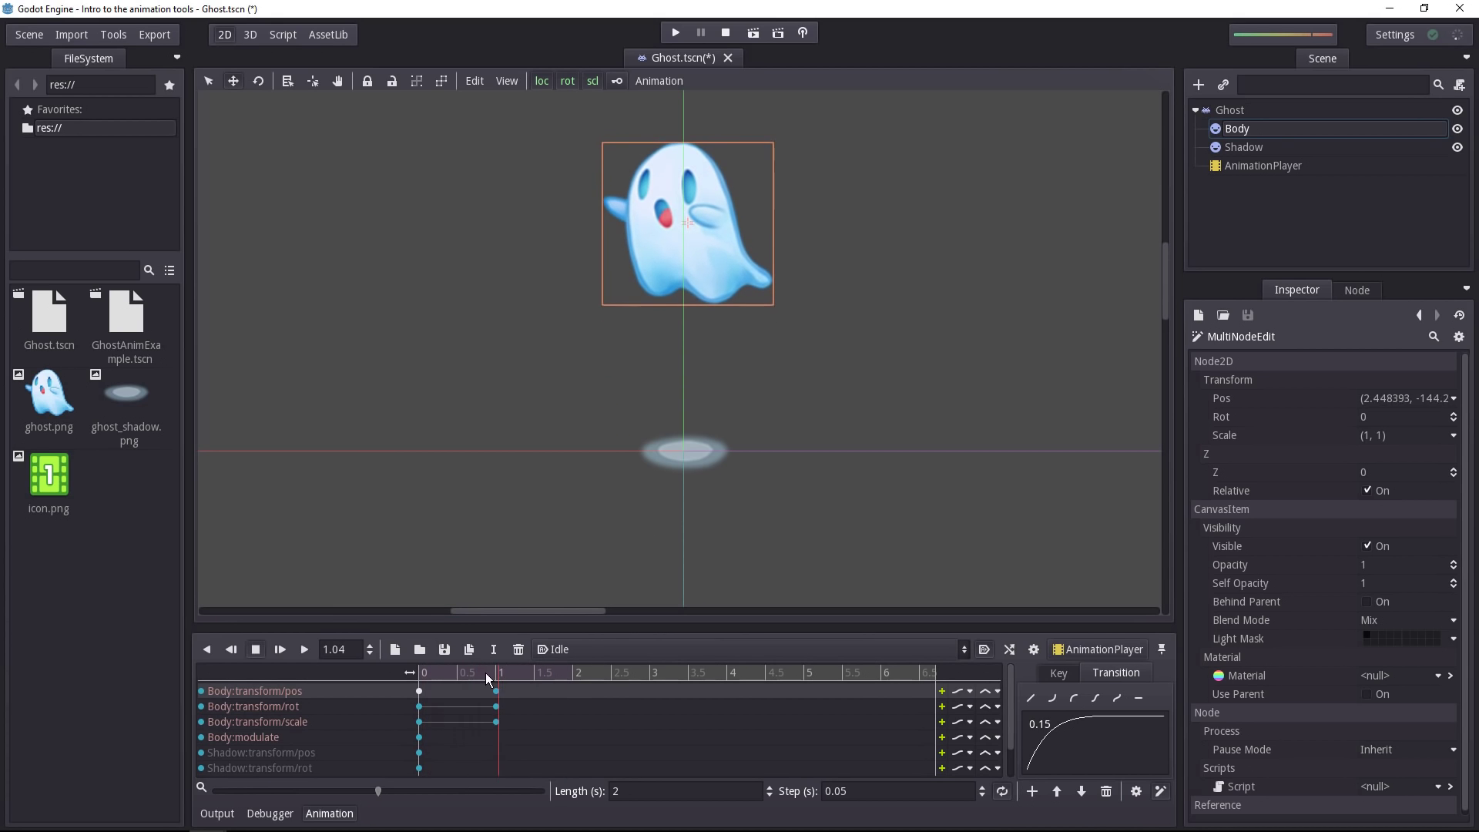
click(500, 678)
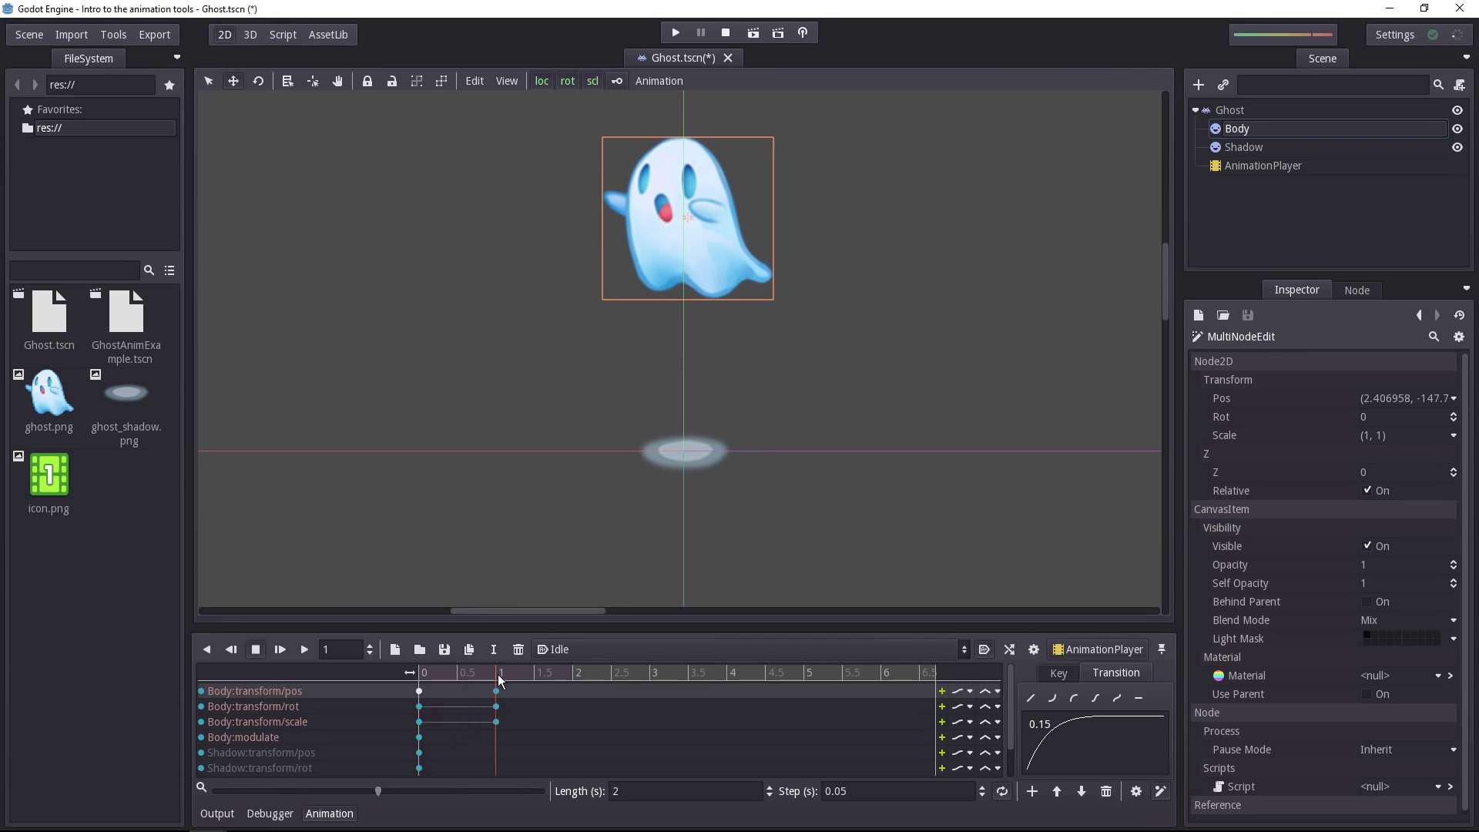
click(496, 691)
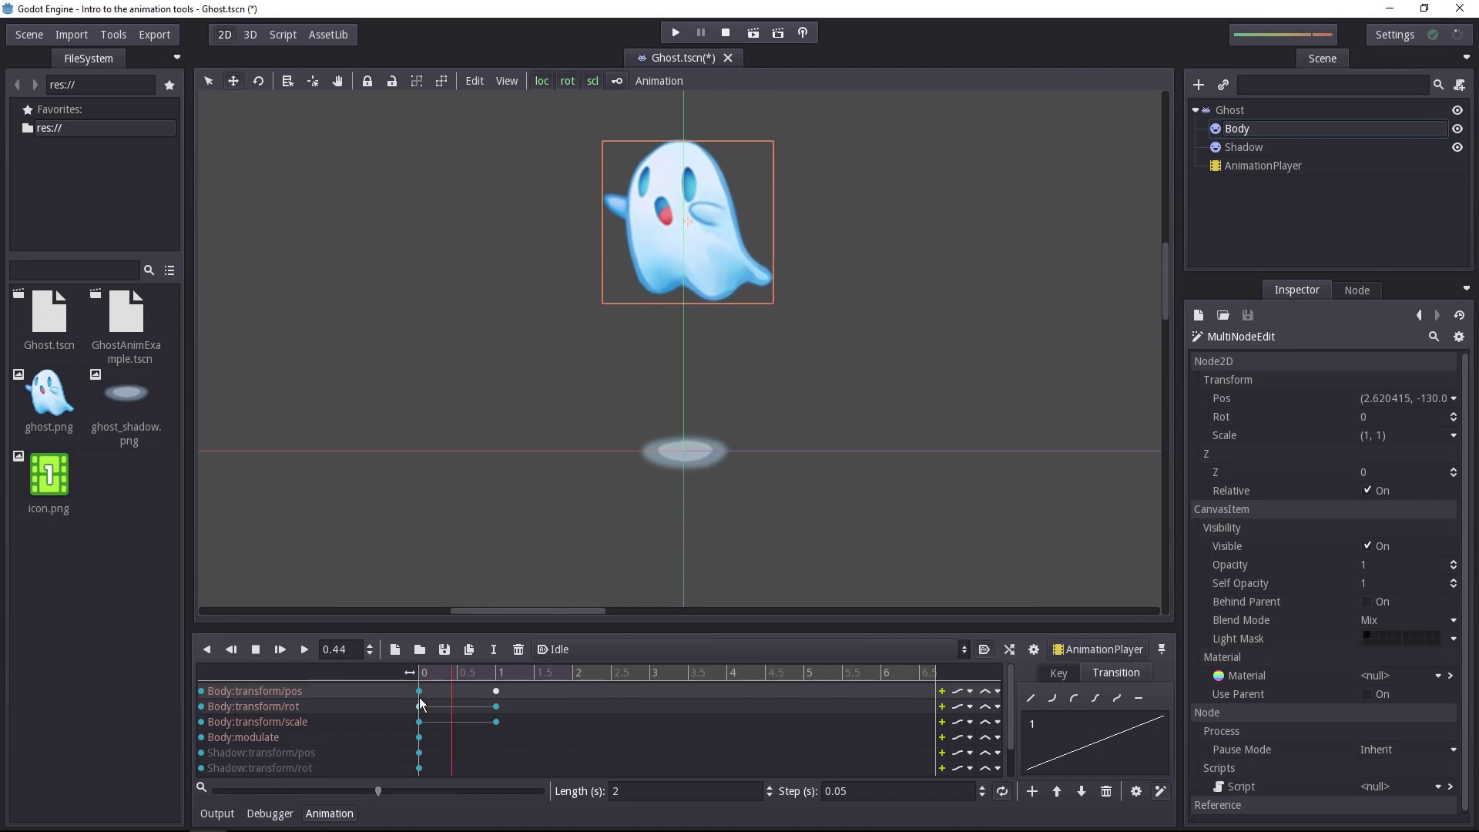
- Set the 1-second position key to an ease-in of 4.92 and place the playhead at 1.5 s
click(496, 692)
mouse_move(1090, 740)
mouse_down()
mouse_move(1110, 740)
mouse_move(1094, 744)
mouse_up()
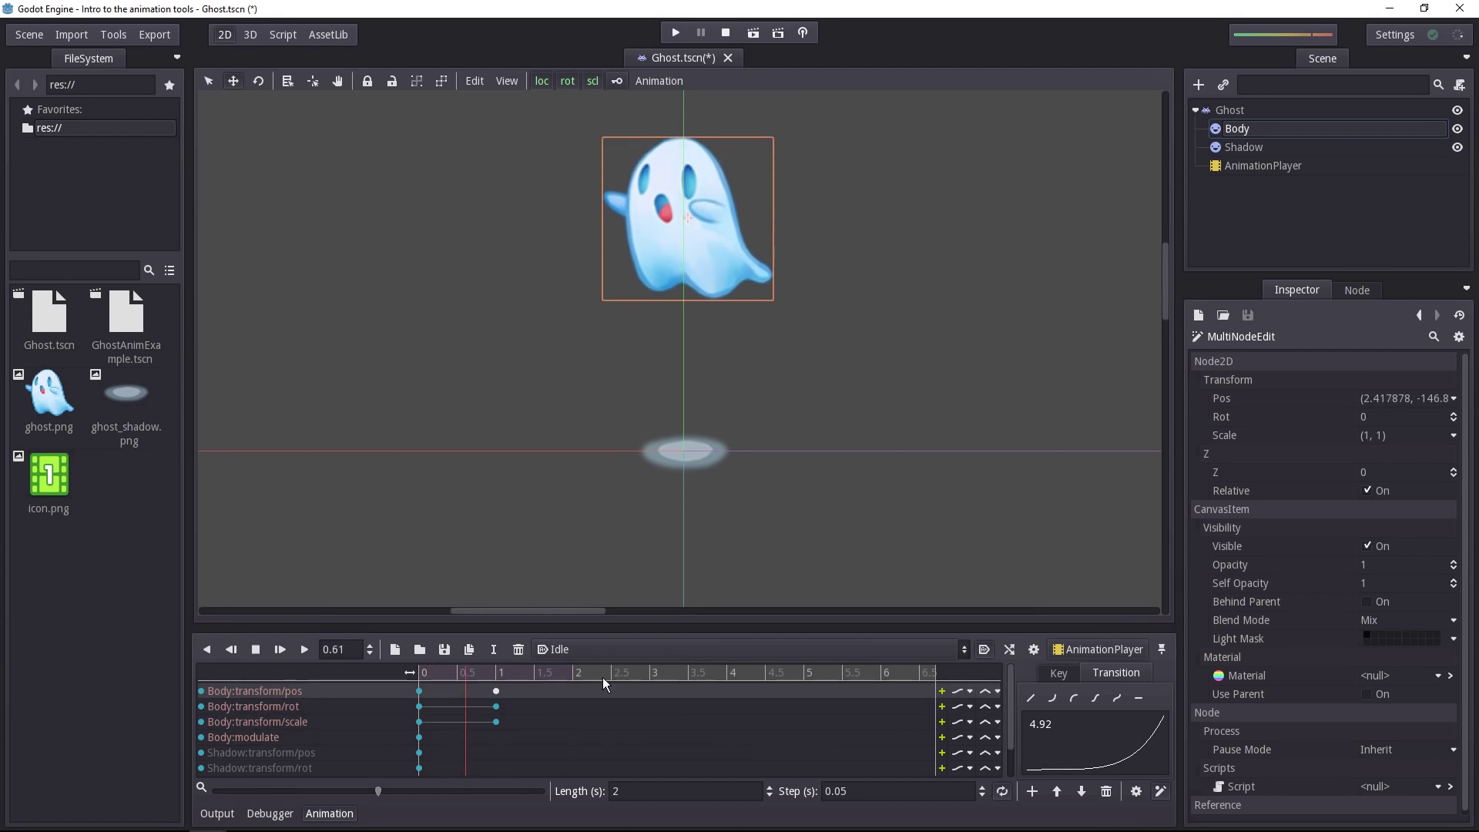
click(573, 675)
drag(572, 677, 536, 683)
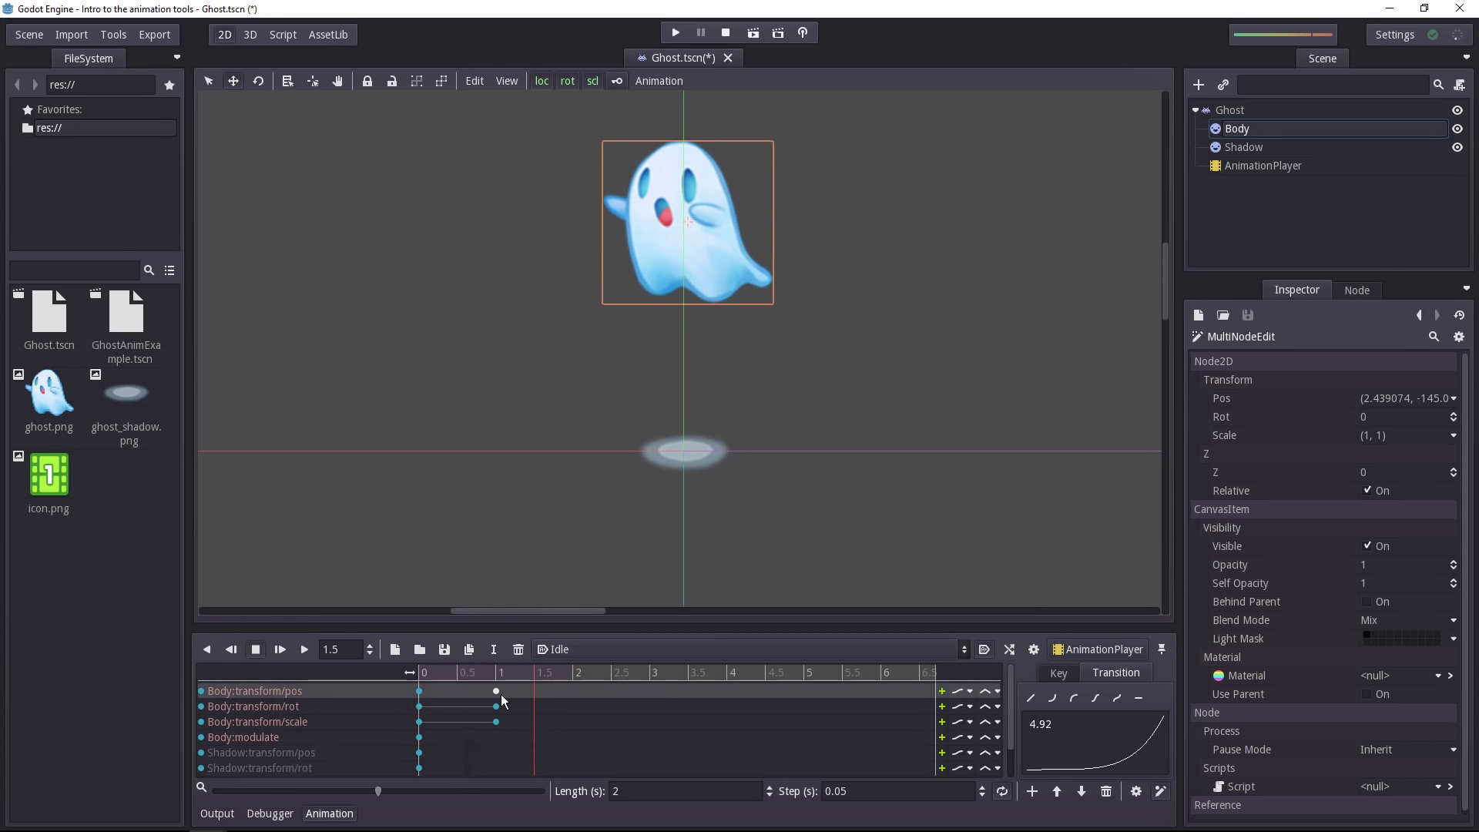
- Duplicate the 0-second position, rotation and scale keys to 1.5 seconds
click(429, 707)
click(436, 721)
click(419, 722)
click(419, 706)
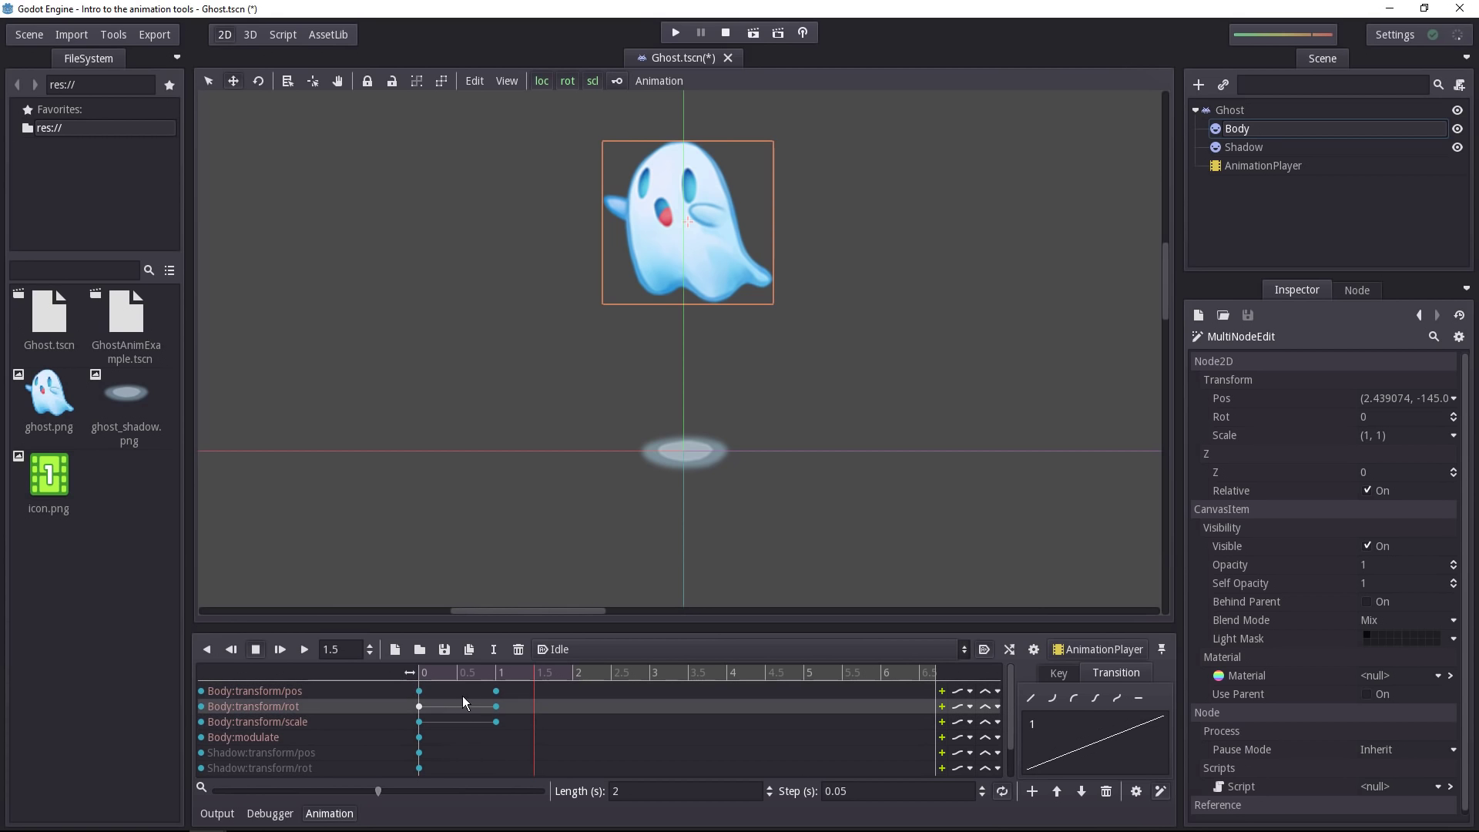
drag(439, 732, 403, 691)
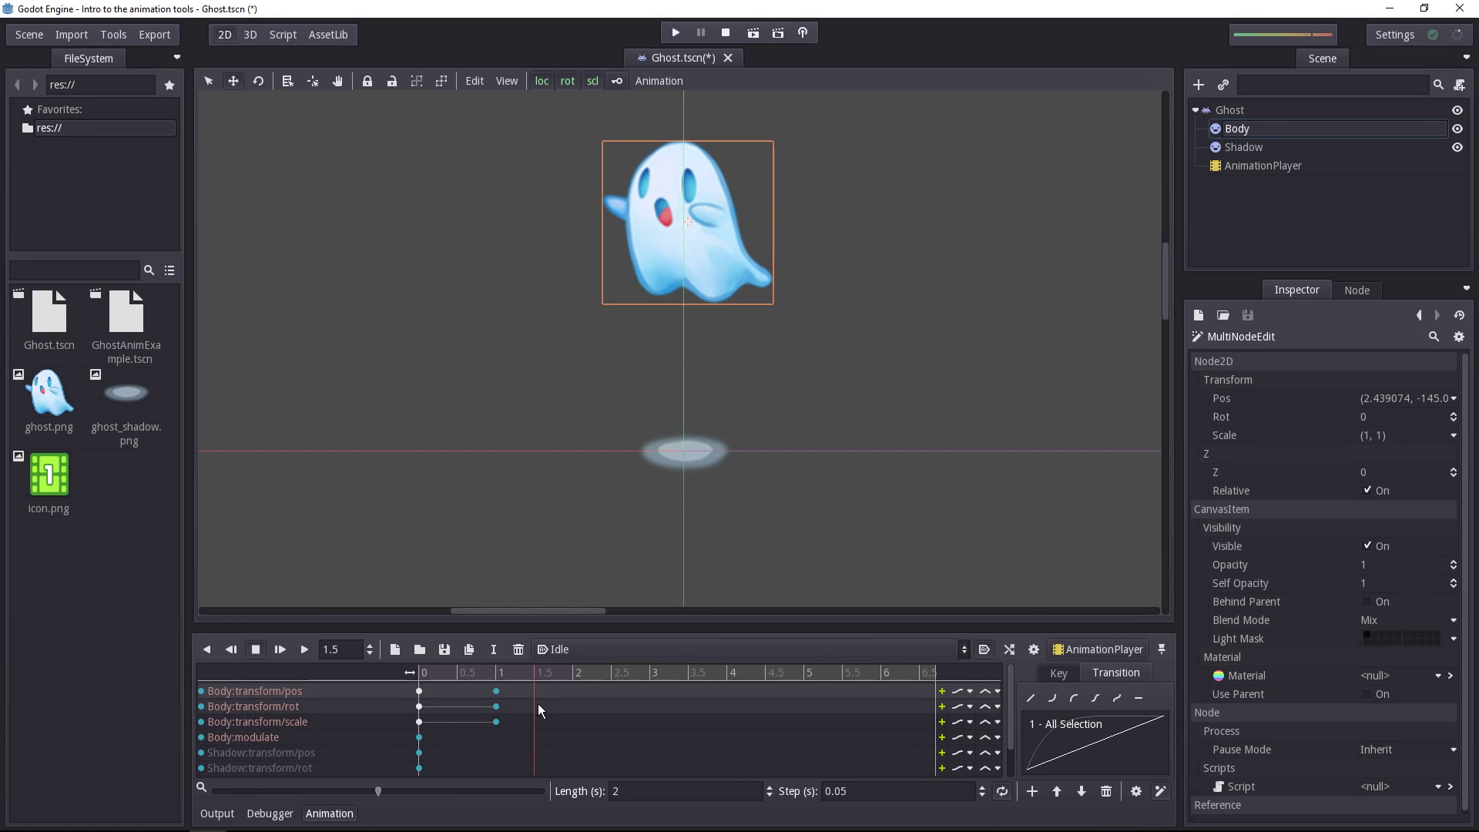
right_click(563, 702)
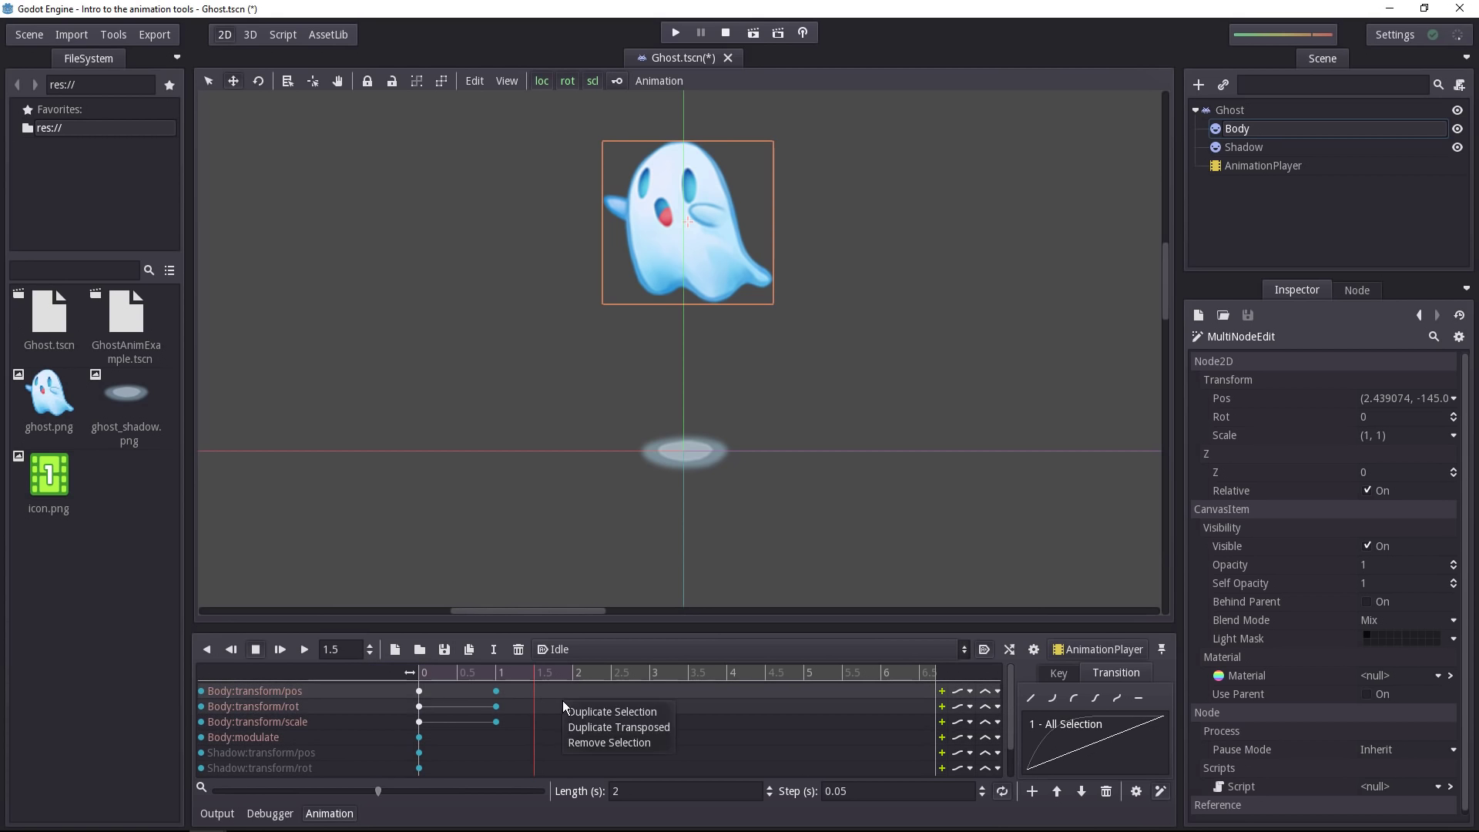
click(609, 712)
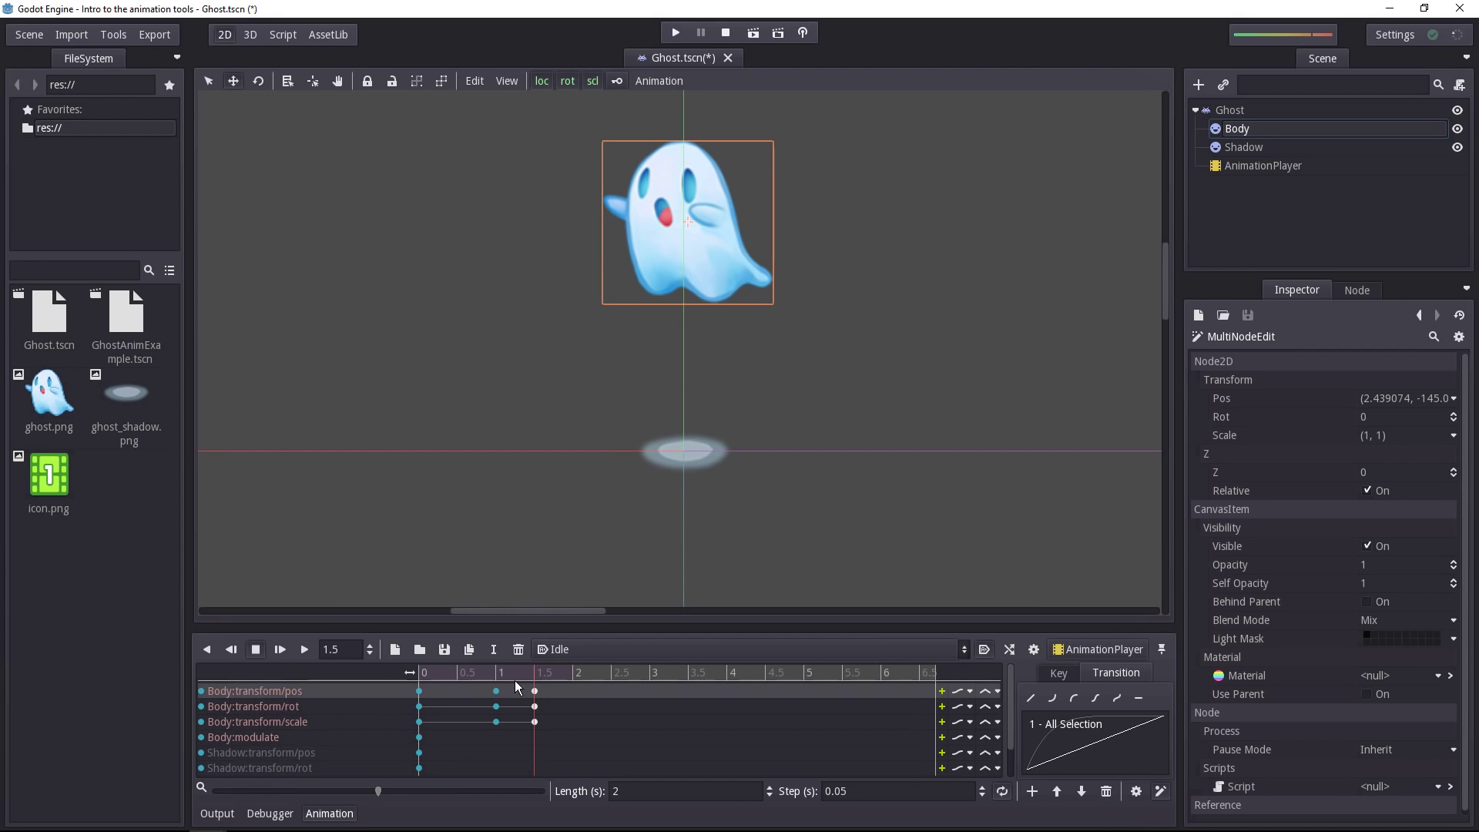
mouse_move(512, 673)
mouse_down()
mouse_move(400, 667)
mouse_move(489, 669)
mouse_up()
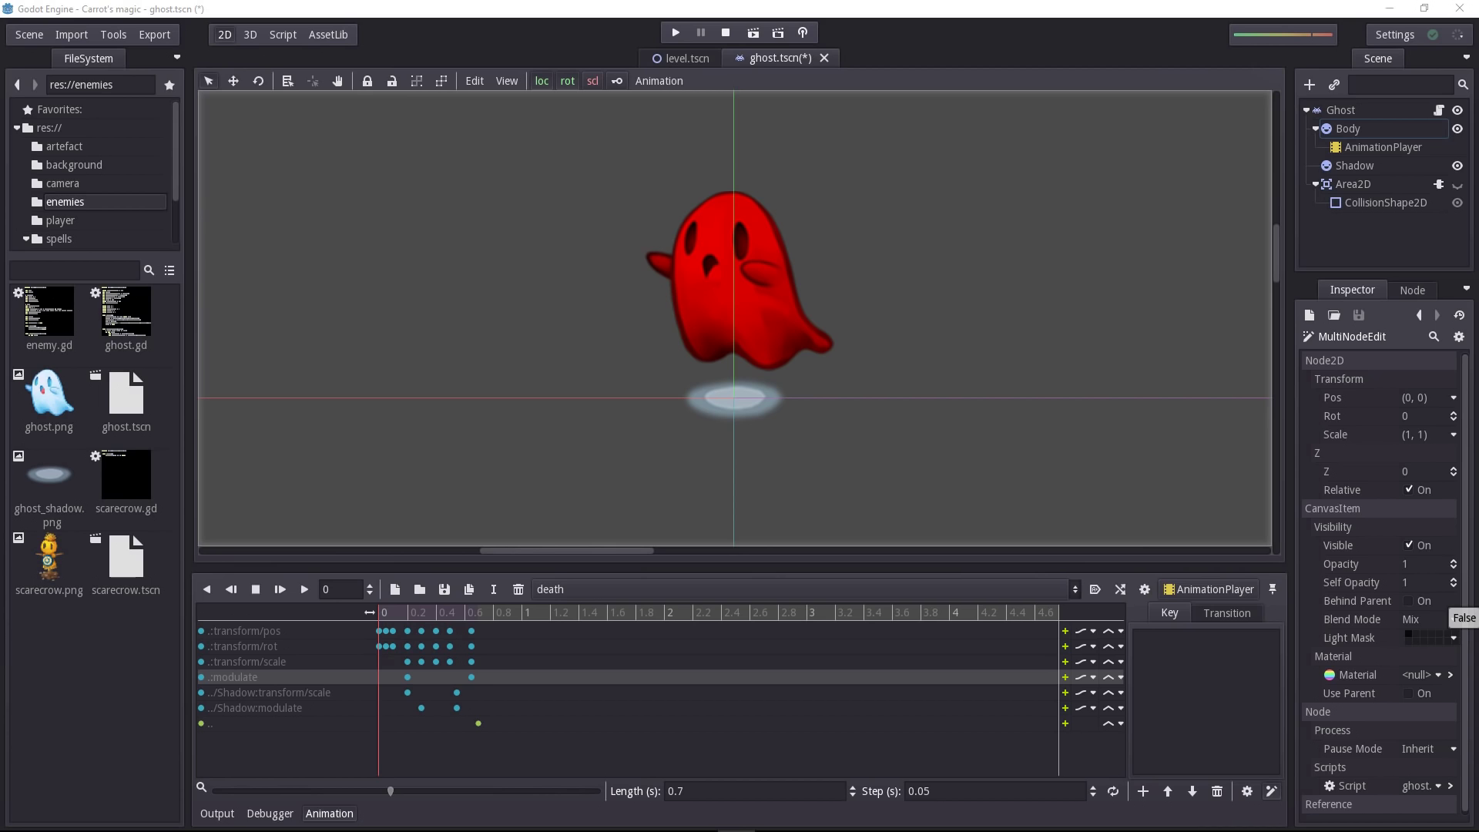
- Set the death animation's step to 0.03, then play it forwards and backwards
click(916, 791)
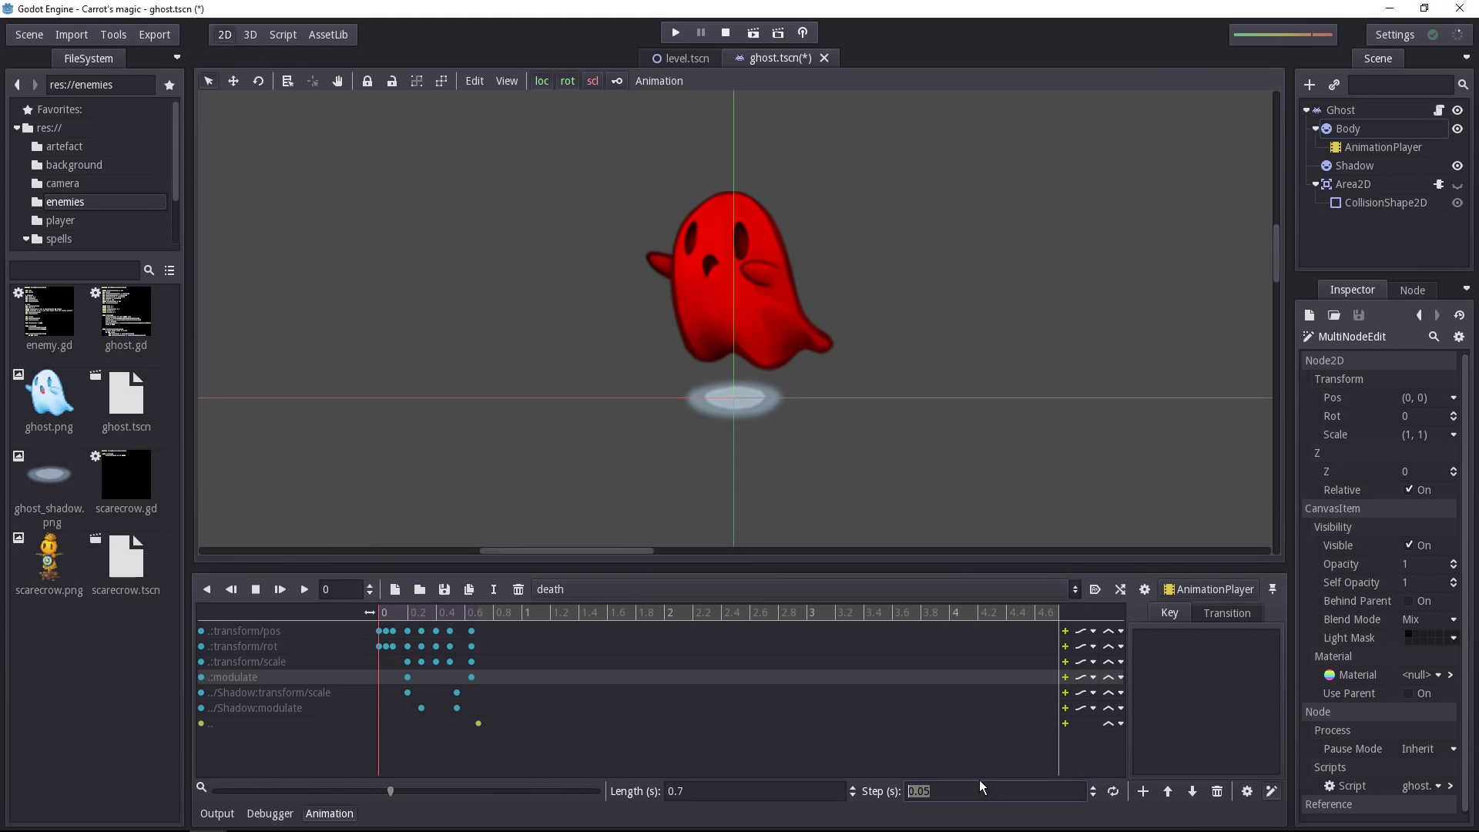
text(0.333)
key(BackSpace)
key(BackSpace)
key(BackSpace)
text(03)
click(980, 788)
key(Return)
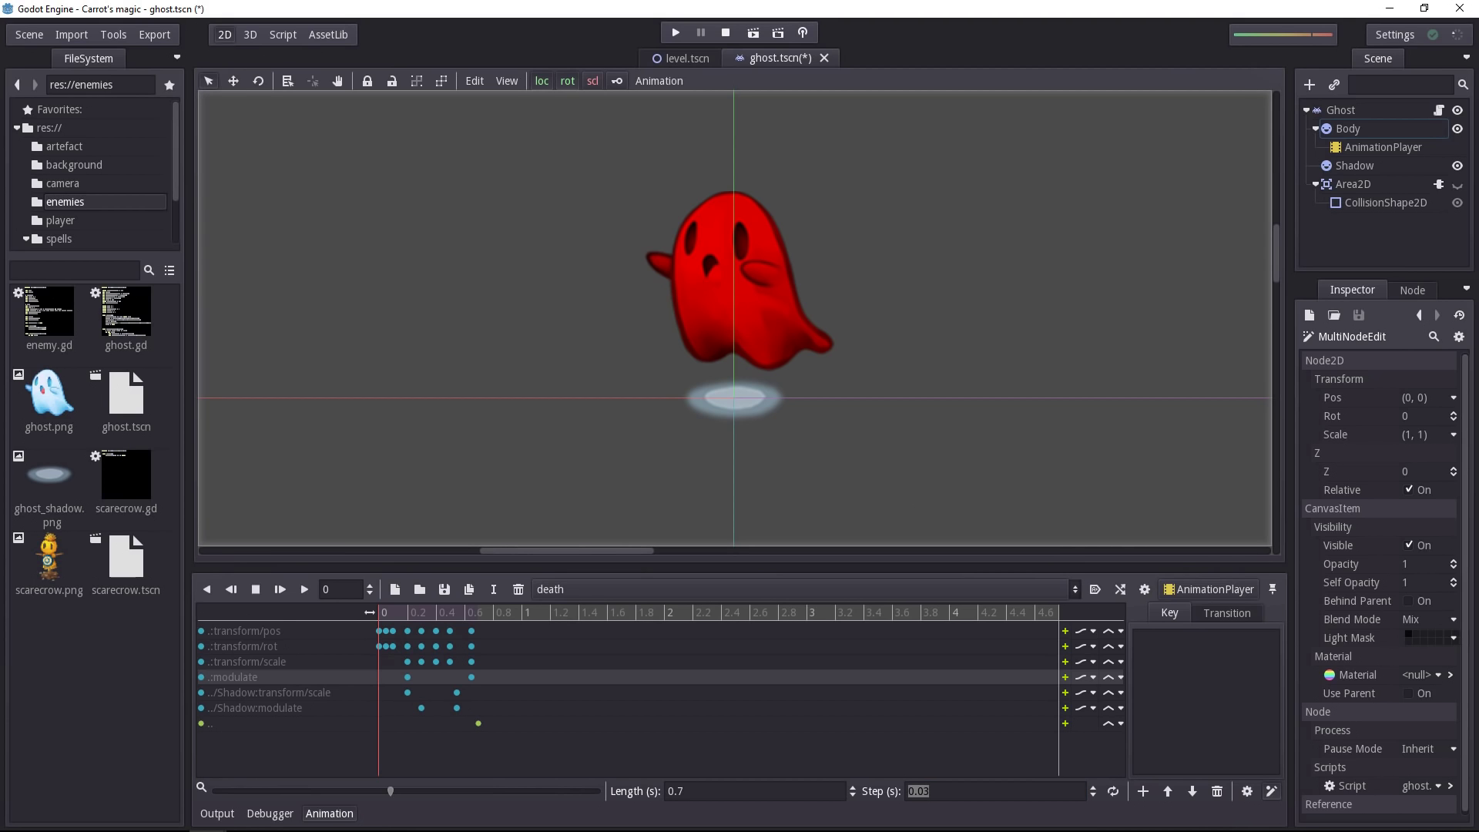
key(shift+d)
key(shift+a)
- Switch the ghost's AnimationPlayer to the float animation and scrub its timeline
click(418, 625)
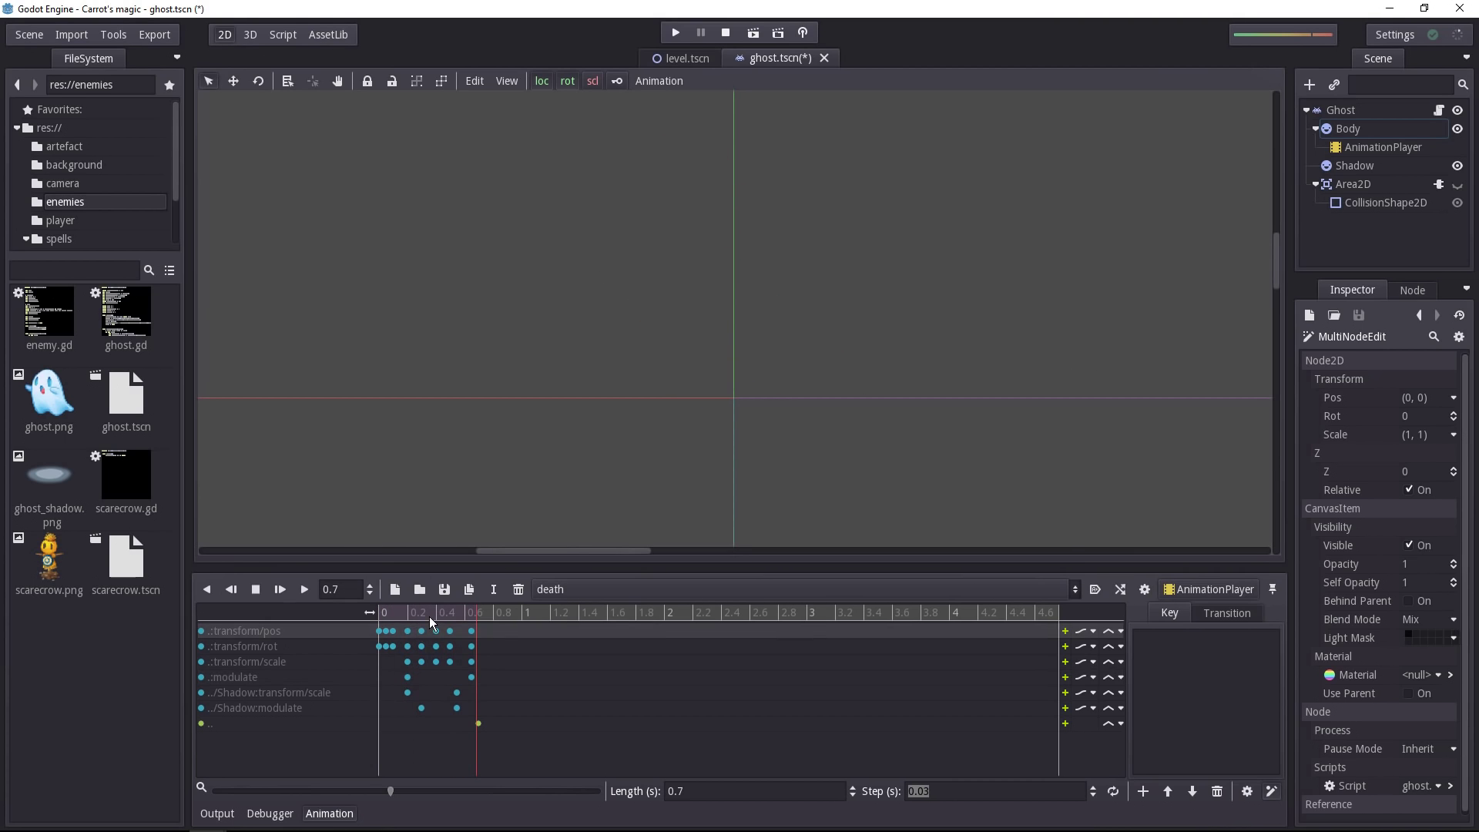
click(428, 616)
click(662, 592)
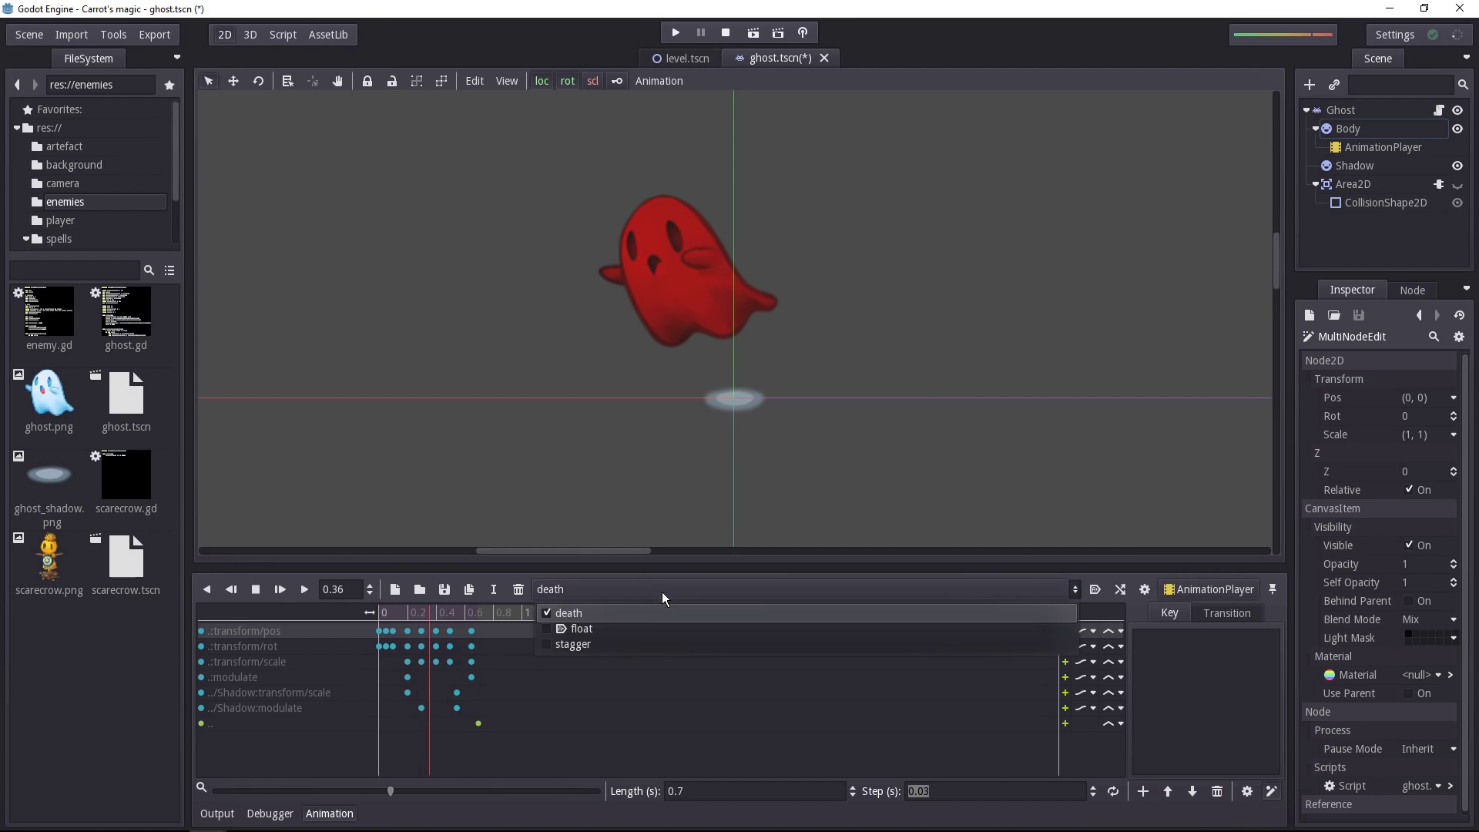
click(613, 626)
mouse_move(403, 604)
mouse_down()
mouse_move(589, 601)
mouse_move(280, 623)
mouse_move(616, 599)
mouse_move(371, 619)
mouse_move(567, 593)
mouse_move(506, 612)
mouse_move(381, 609)
mouse_up()
- Inspect the float position and Shadow scale tracks, then save and run the game
click(705, 576)
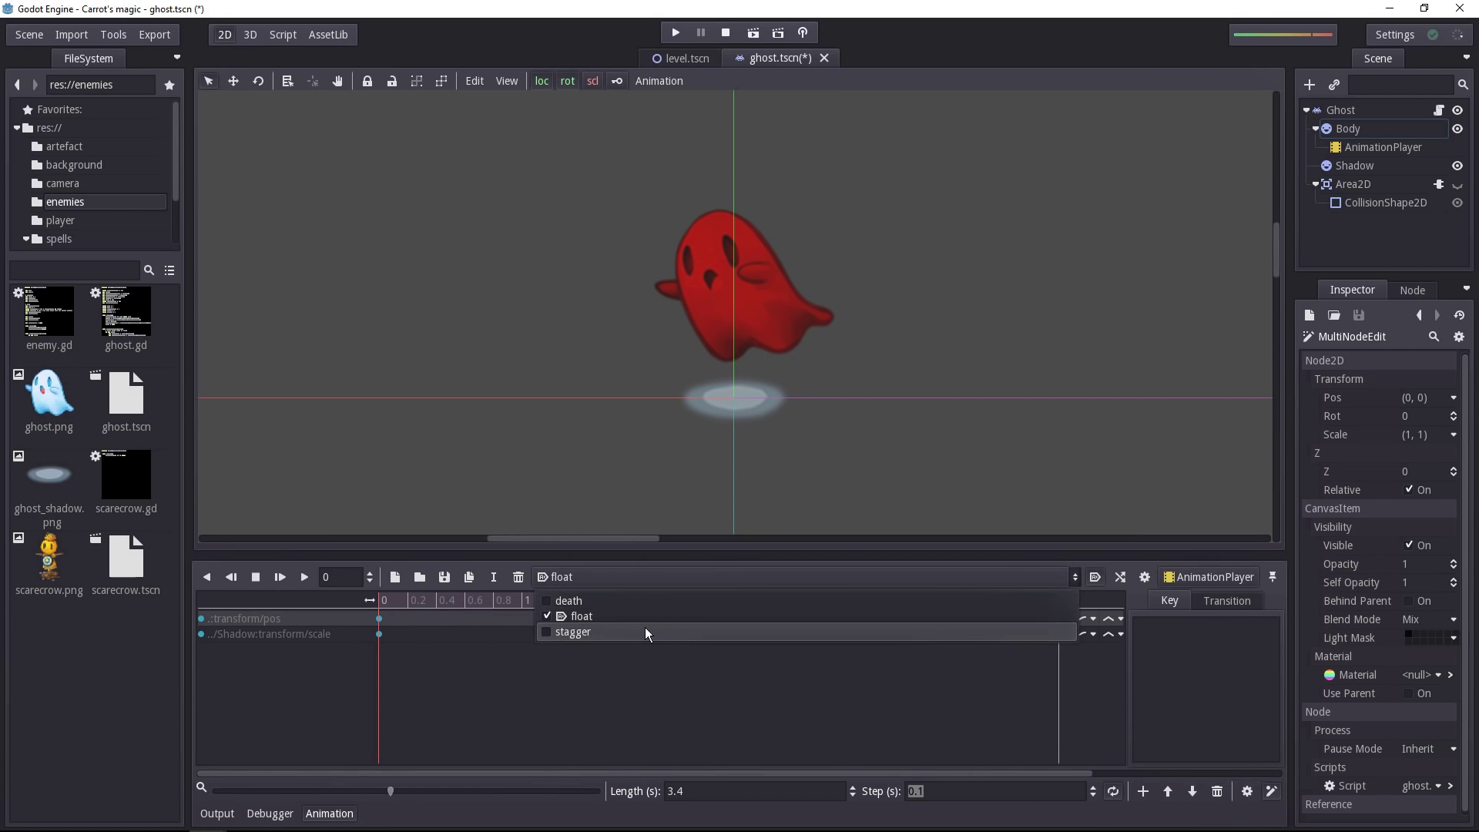
click(616, 708)
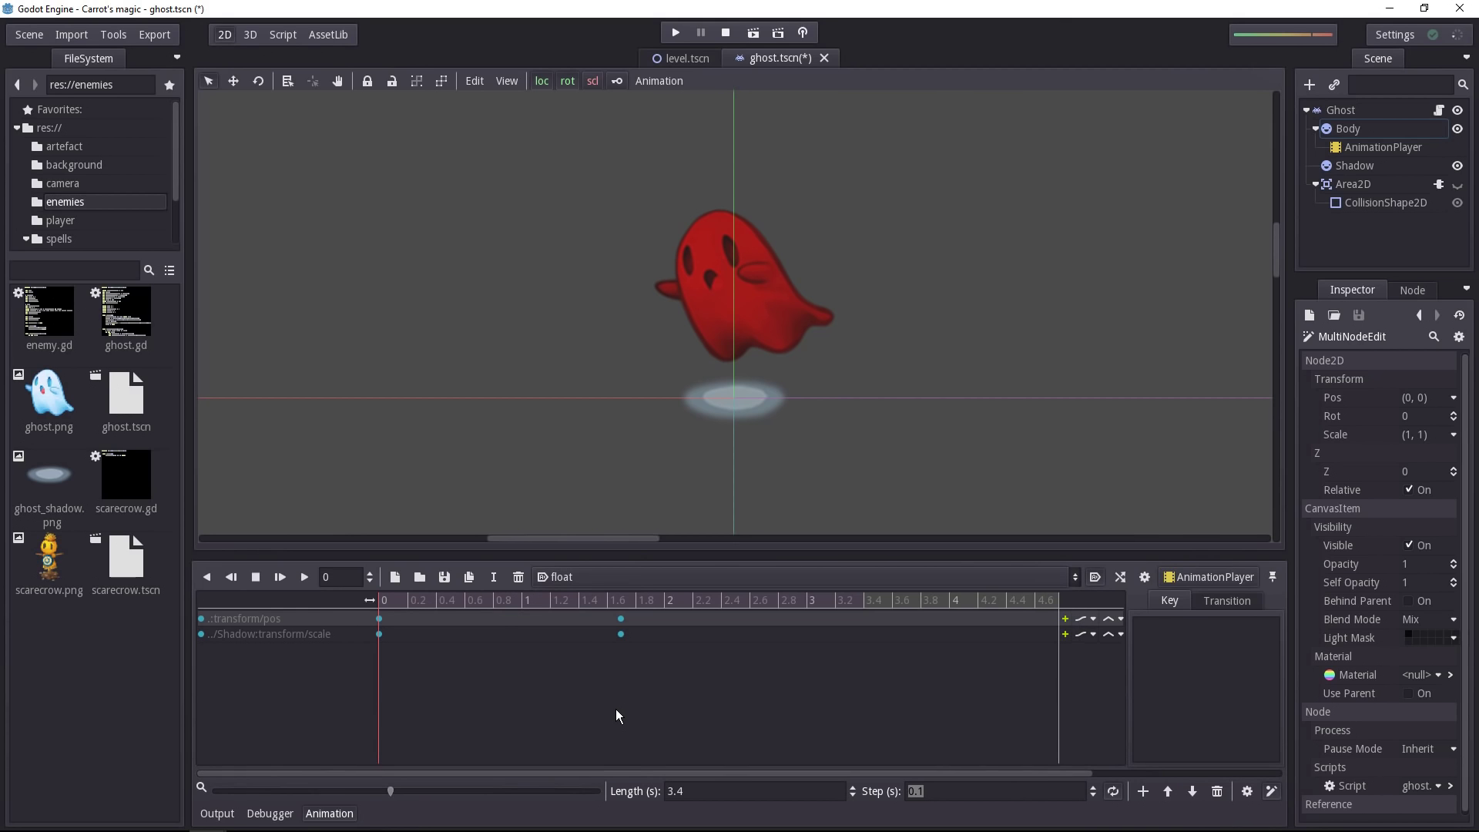
click(284, 617)
click(284, 617)
click(308, 636)
click(308, 635)
key(F5)
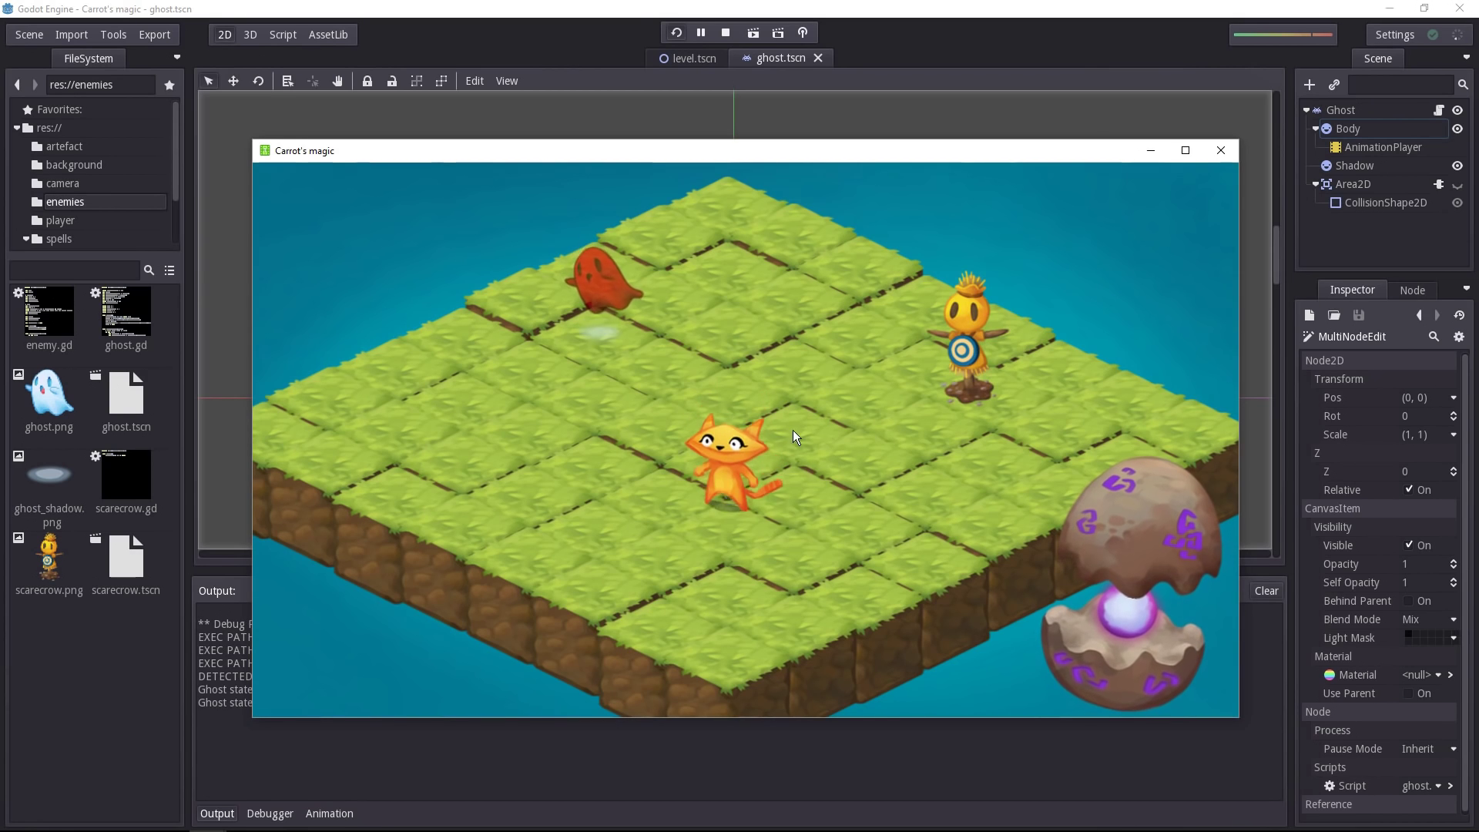
- Cast two spells at the bobbing ghost, then restart the game with F5
click(643, 334)
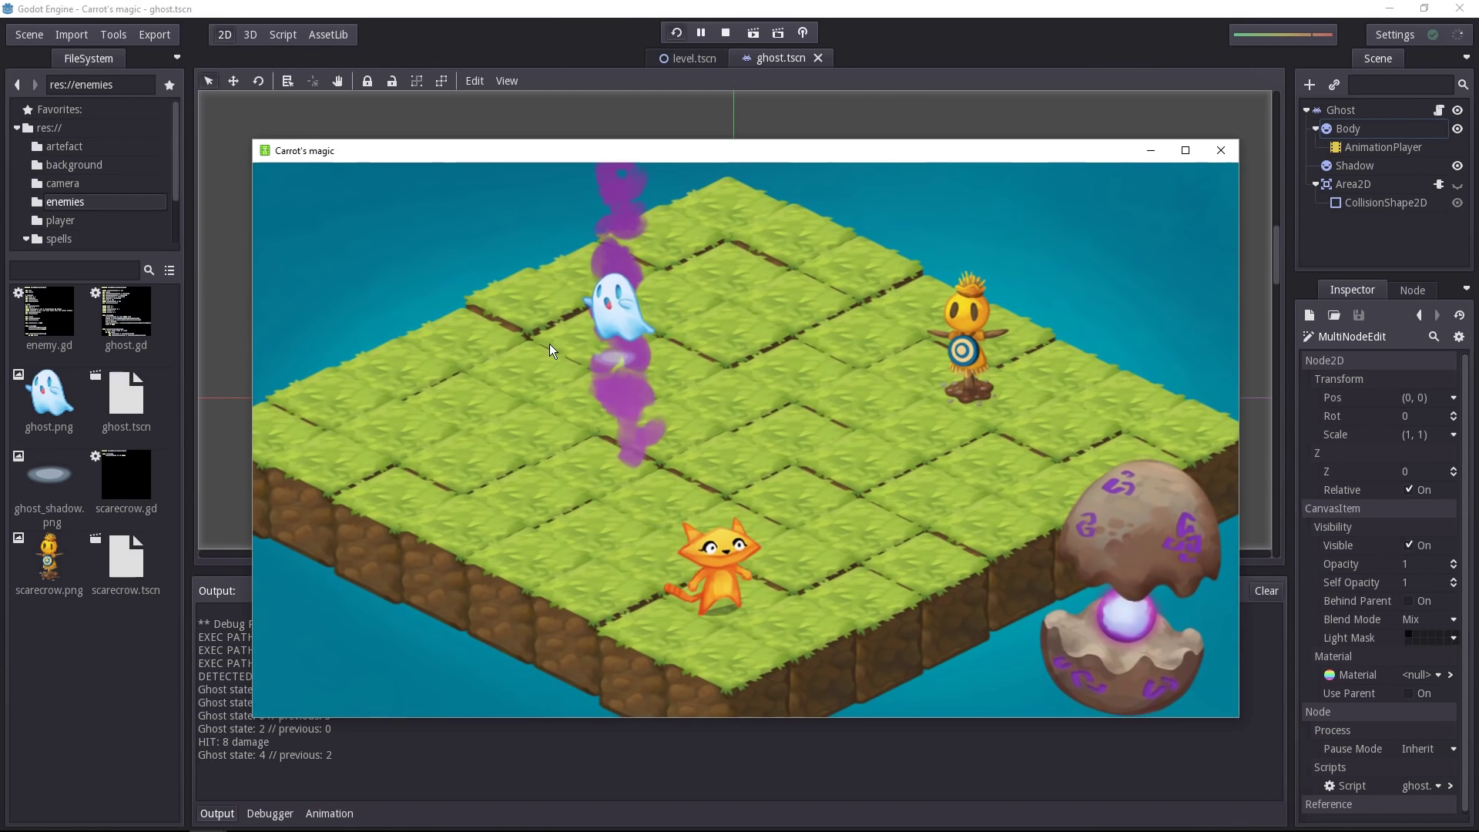
click(616, 321)
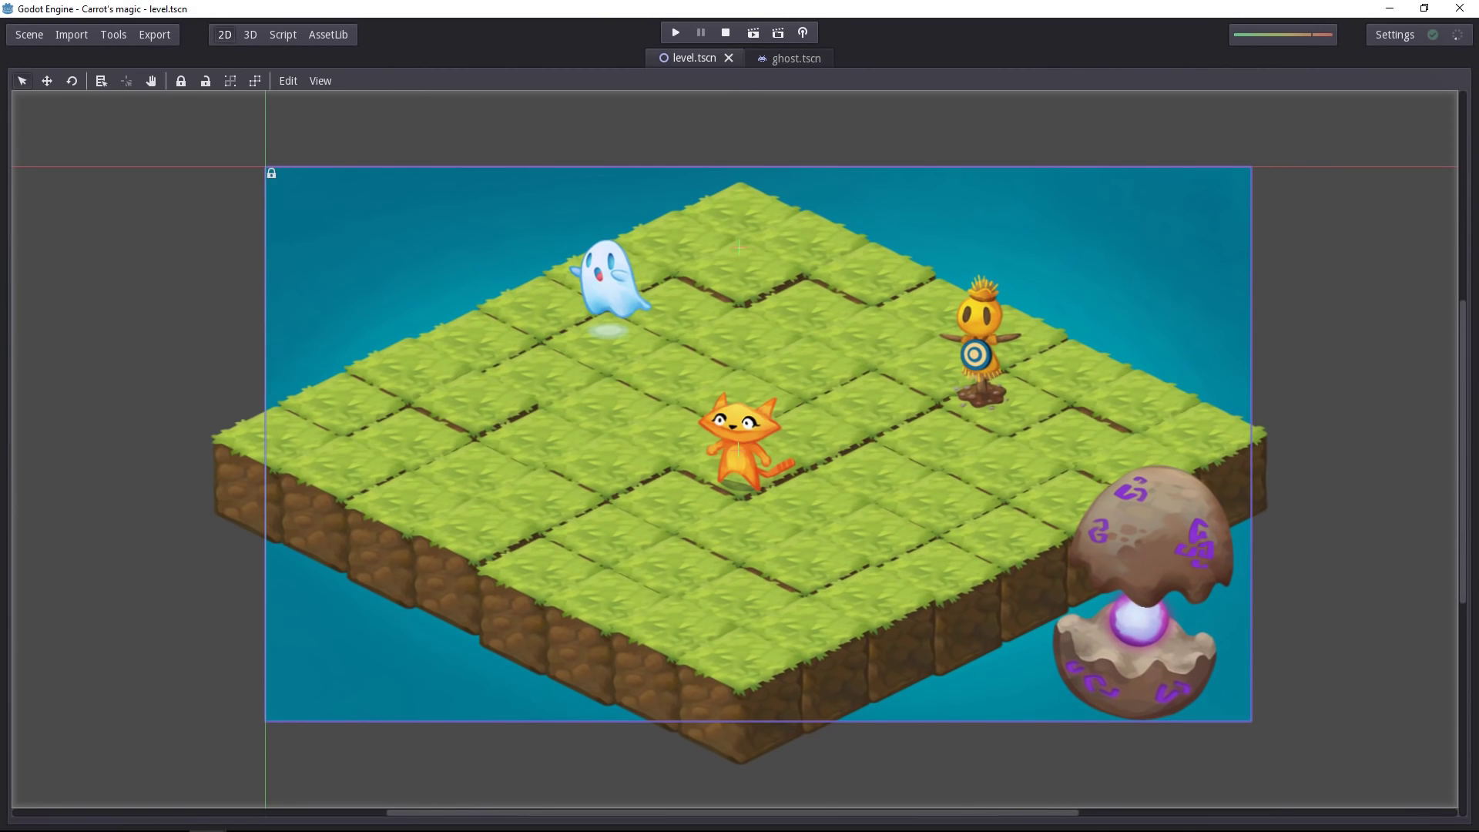
key(F5)
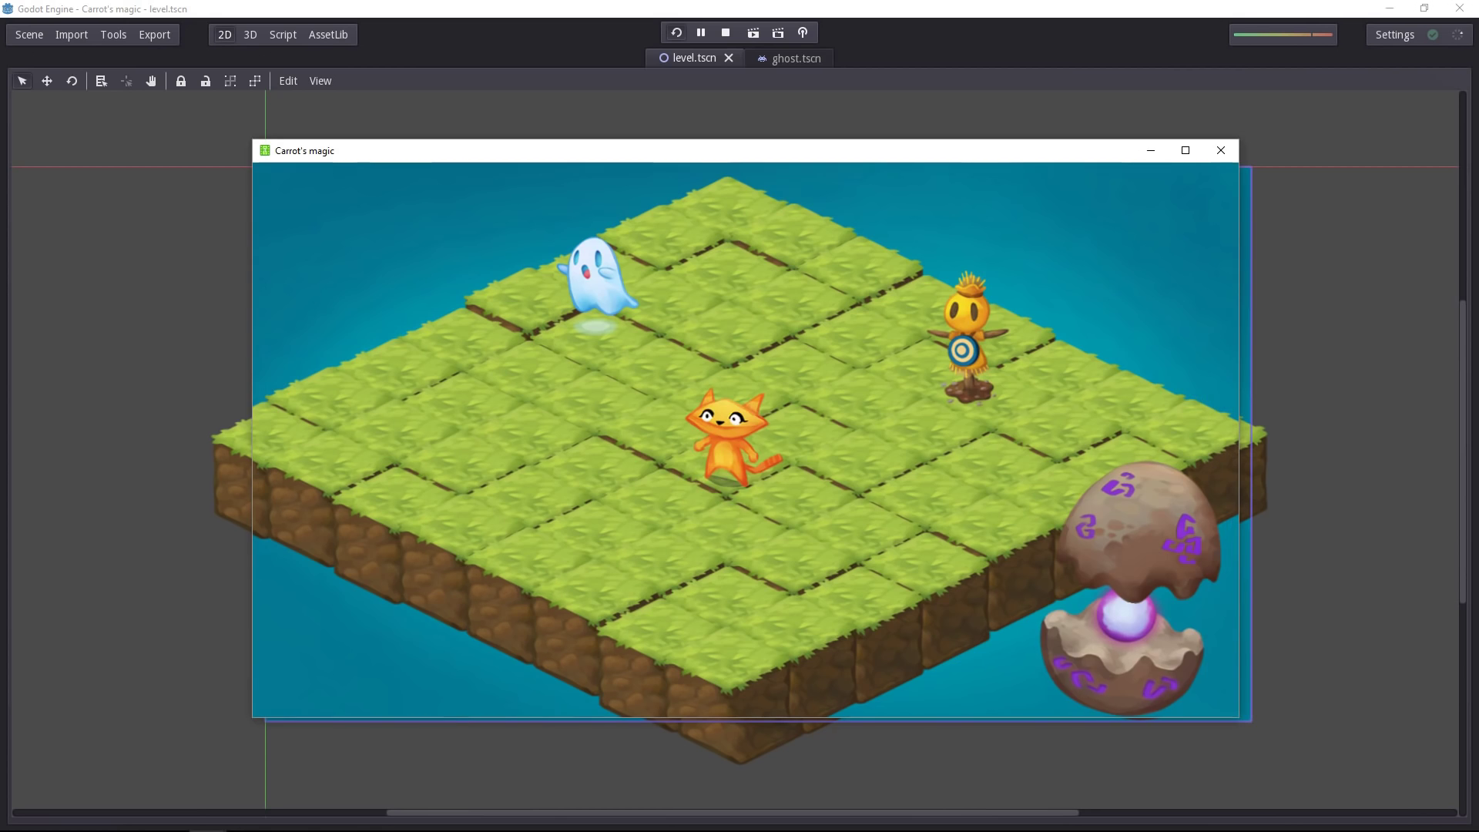
- Walk the cat down, cast a spell, then steer it onto the ghost's tile
key(Down)
key(space)
key(Right)
key(Up)
key(Left)
key(Left)
- Circle the cat down, right, up and left, fire a spell orb rightward, then step down
key(Down)
key(Right)
key(Up)
key(Left)
key(Left)
key(space)
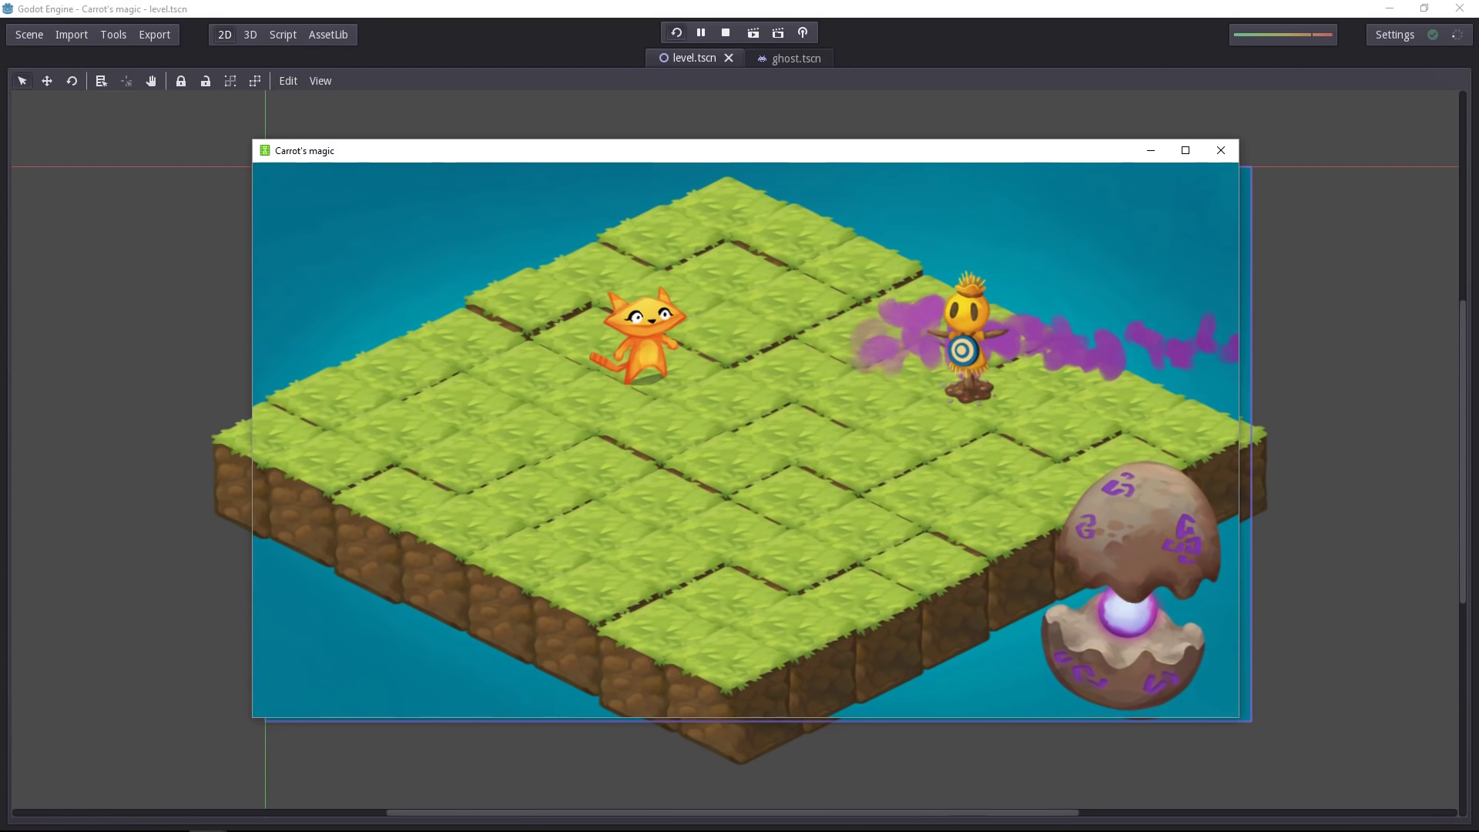
key(Down)
- Stop the Carrot's magic game with F8, returning to level.tscn in the editor
key(F8)
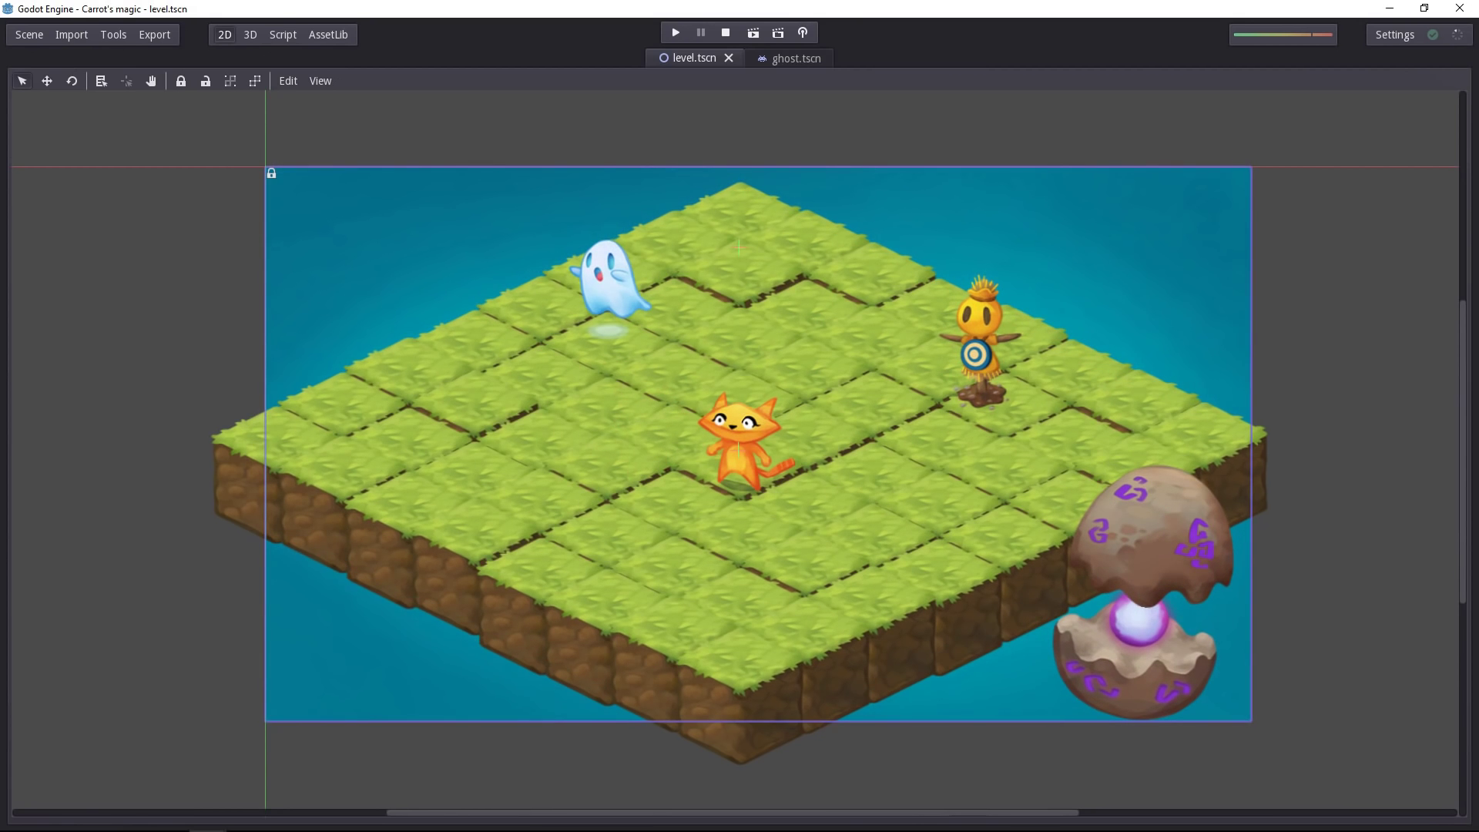